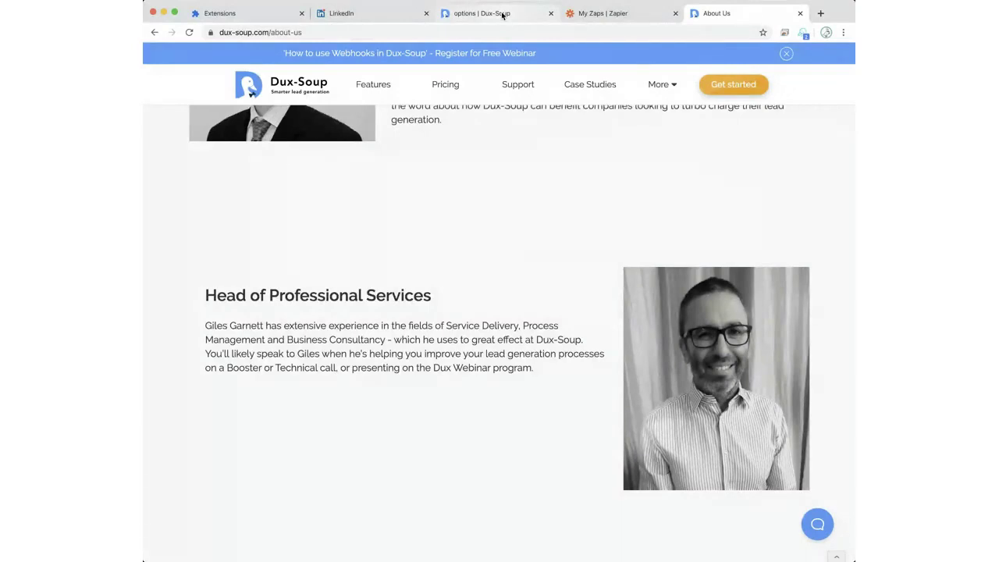
Step: Switch to the Dux-Soup options and open the Connect settings for webhooks, message bridge and remote control
click(503, 14)
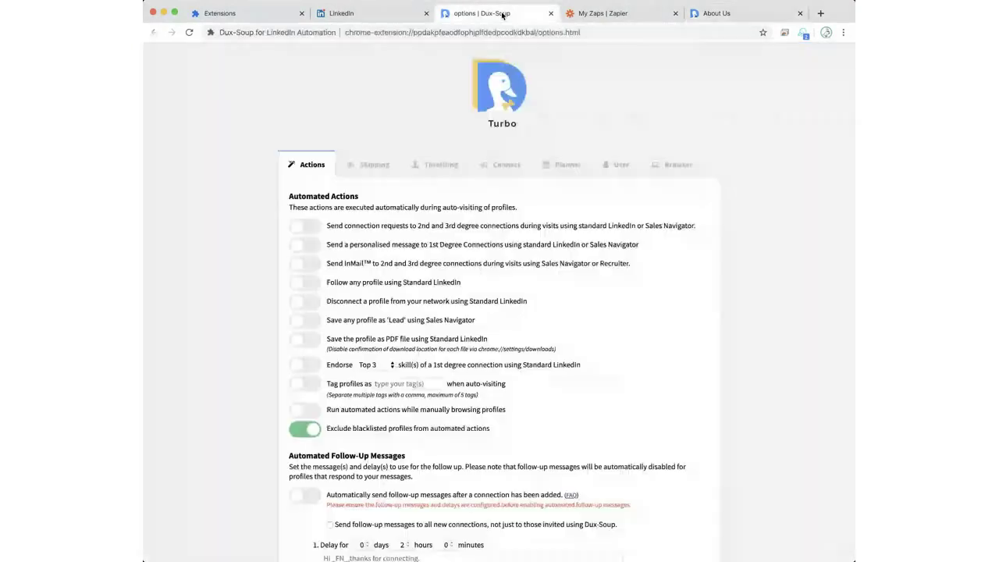
click(501, 166)
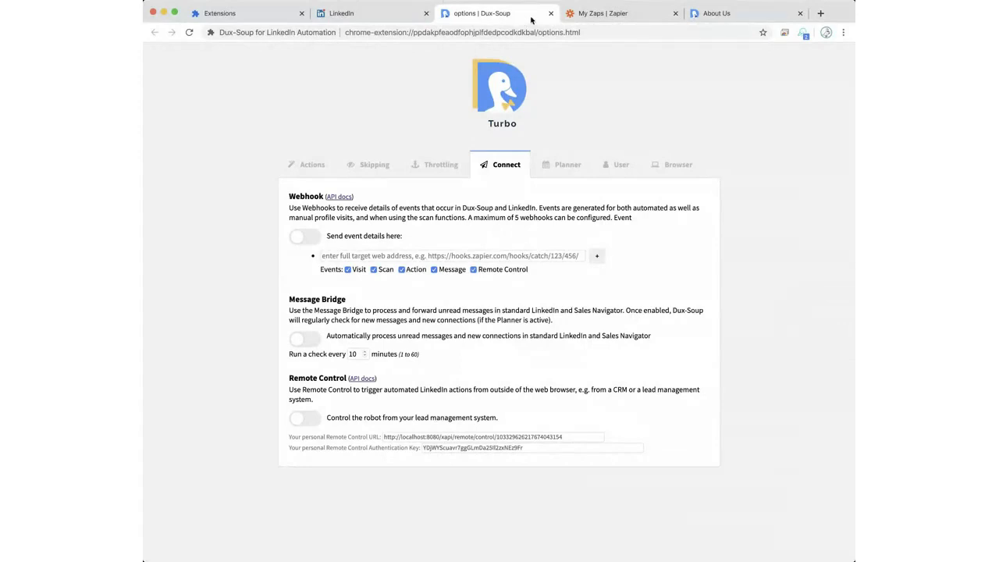
Step: Make a new zap in Zapier with Webhooks by Zapier's Catch Hook as trigger and copy its custom webhook URL
click(624, 14)
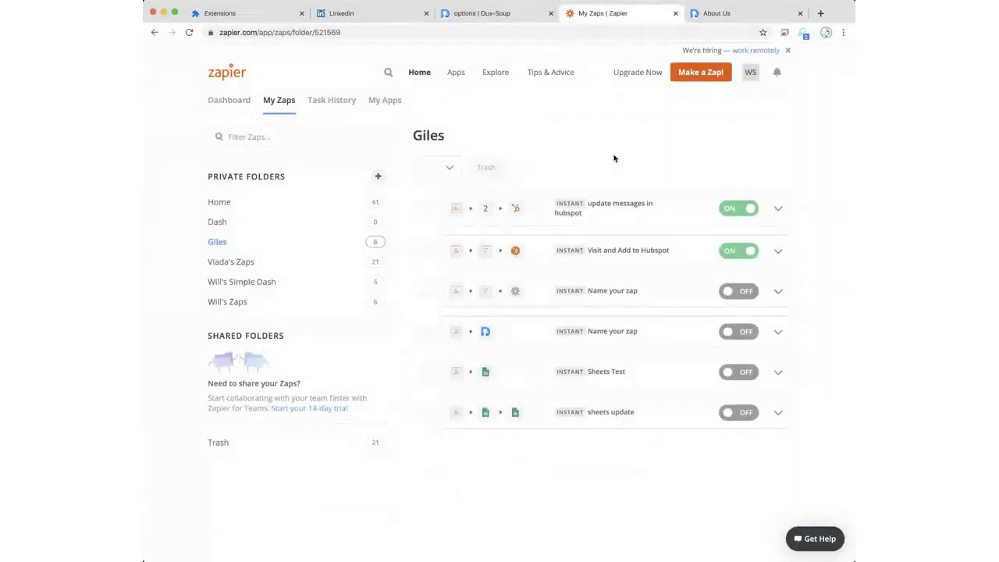
click(701, 71)
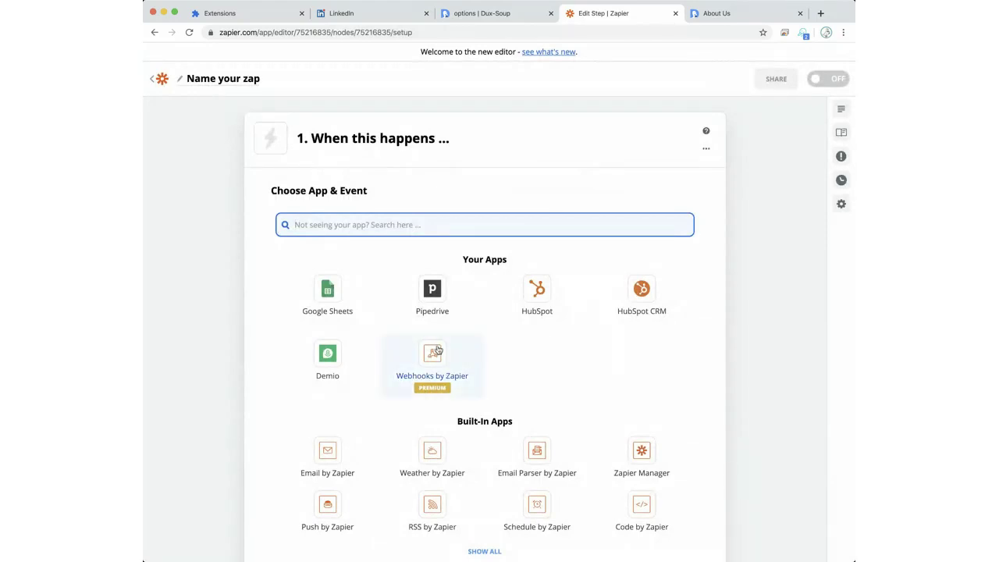
click(435, 352)
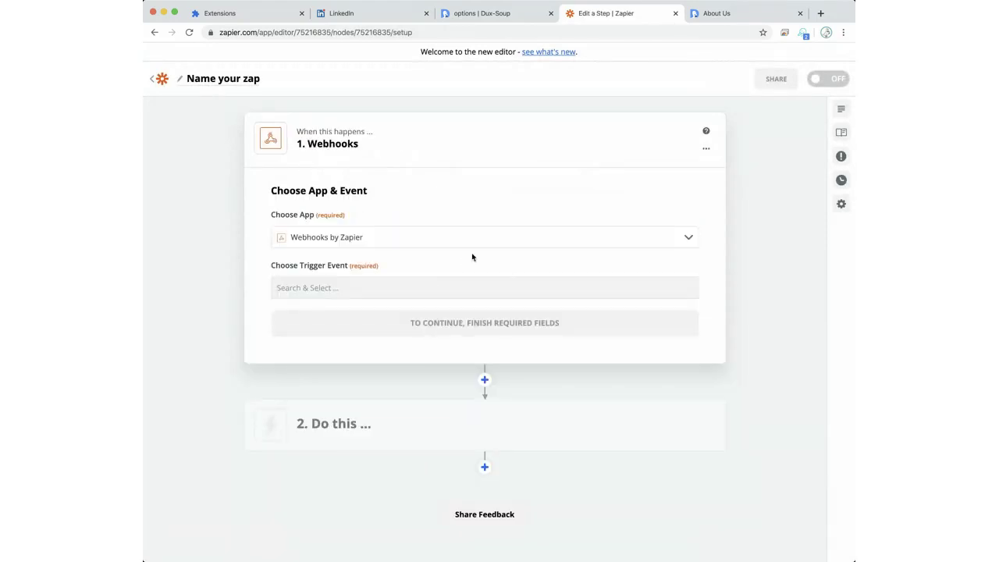
click(504, 288)
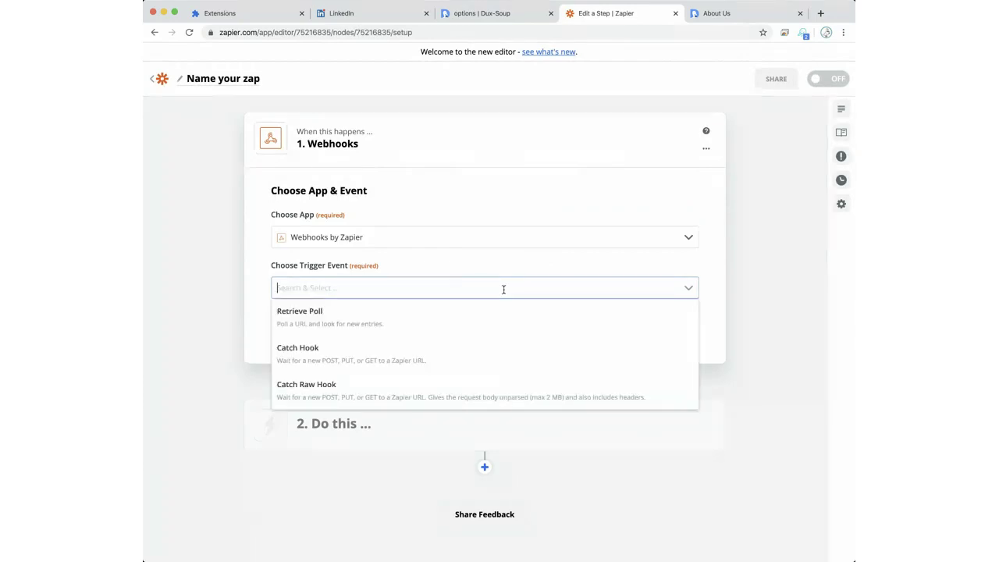
click(396, 356)
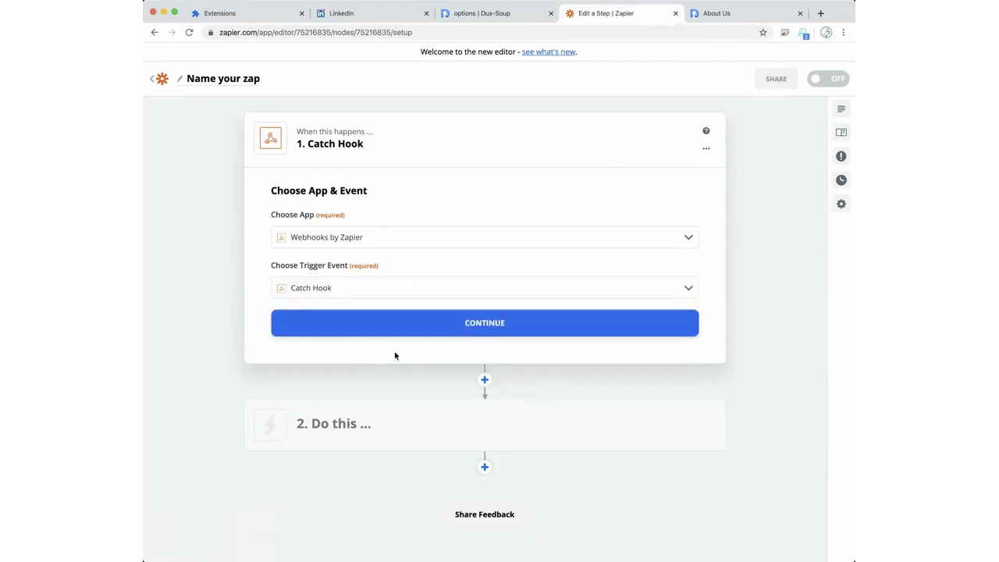
click(489, 330)
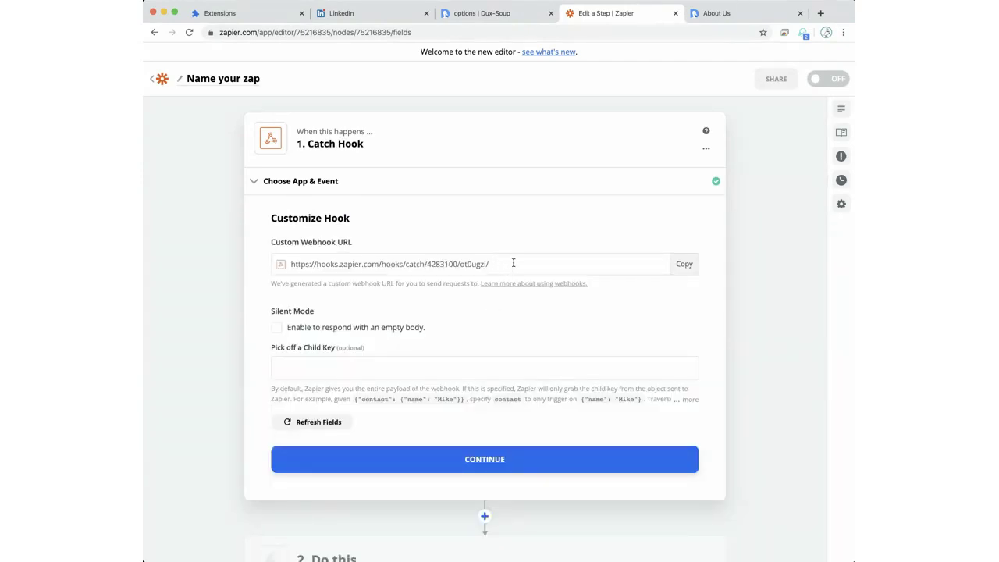
click(684, 265)
Step: In the Dux-Soup webhook settings, switch off the Scan, Action, Message and Remote Control events, leaving only Visit
click(476, 15)
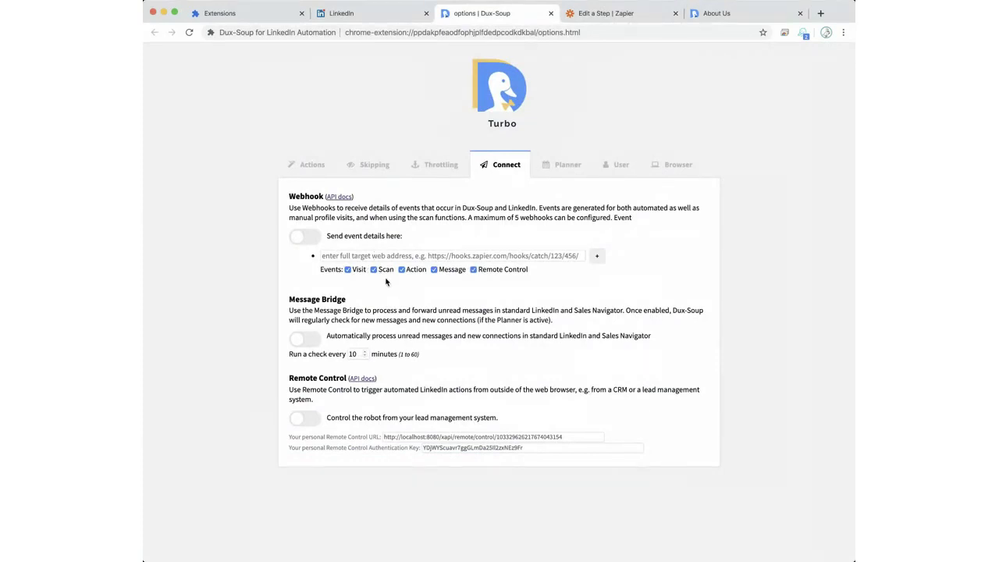
click(375, 270)
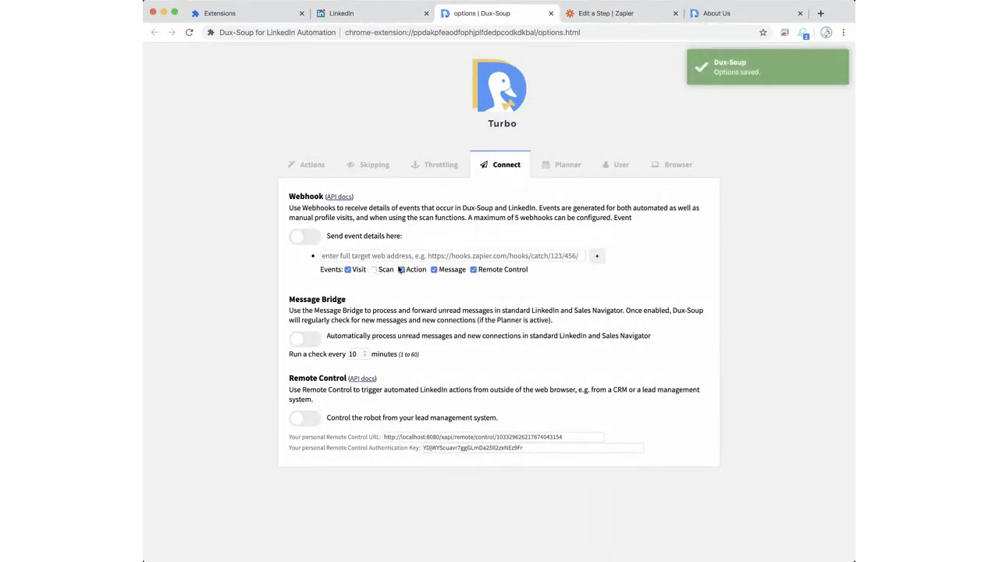
click(402, 270)
click(434, 269)
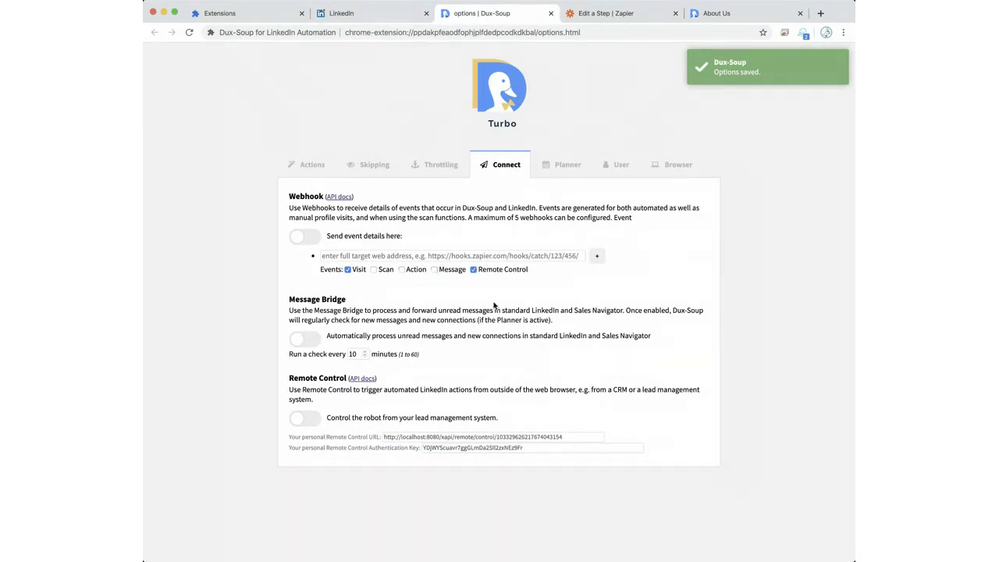
click(473, 270)
Step: Paste the copied Zapier webhook URL as the target web address and enable sending event details to it
click(367, 257)
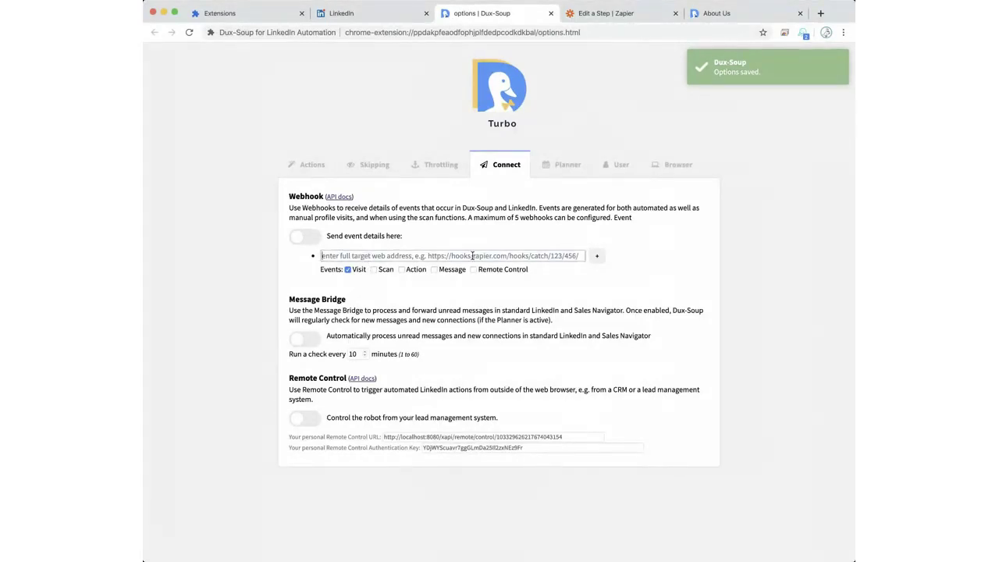
key(super+v)
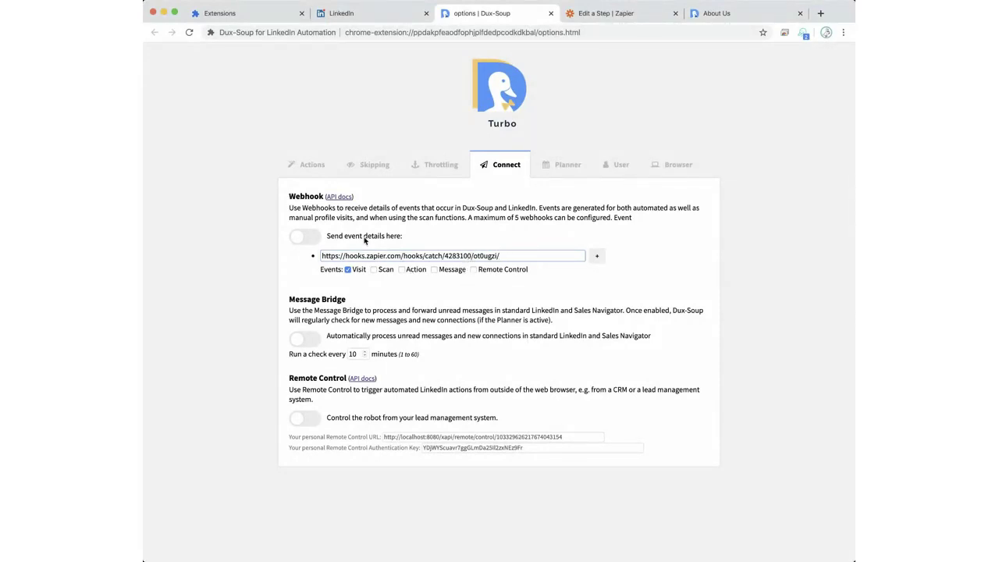
click(315, 240)
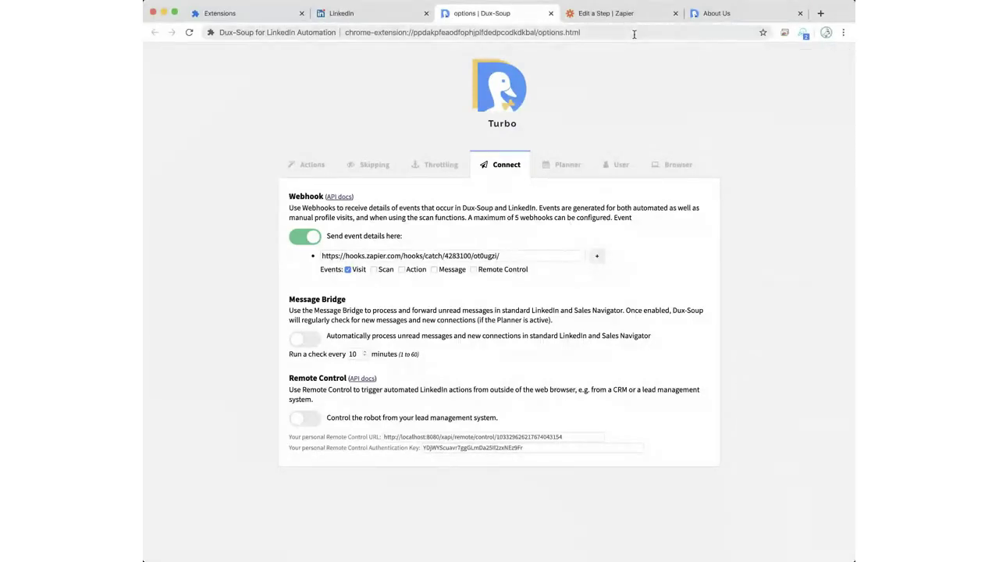
Step: Switch to LinkedIn and open the profile of the YoungCapital online marketer from the network's connections list
click(365, 13)
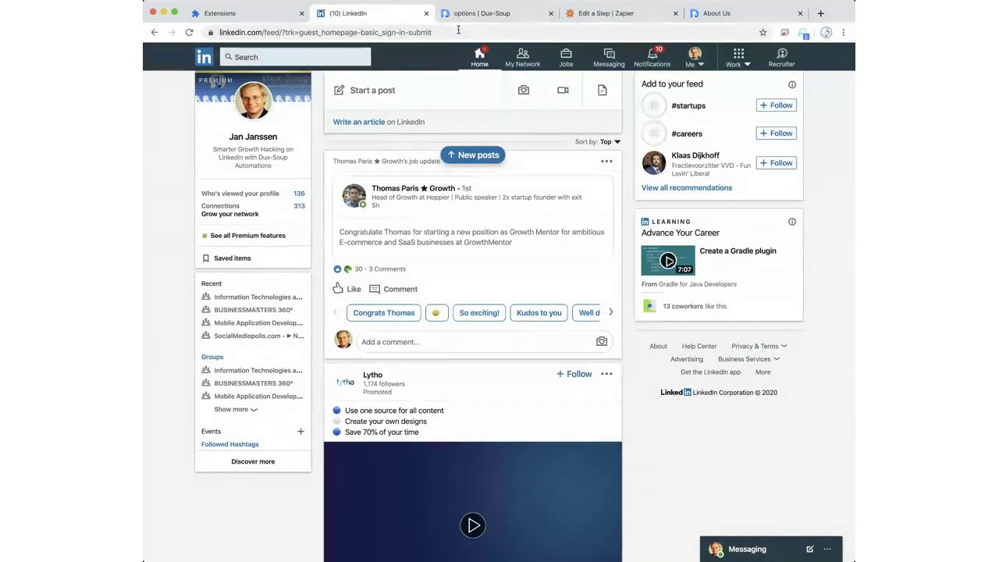
click(531, 66)
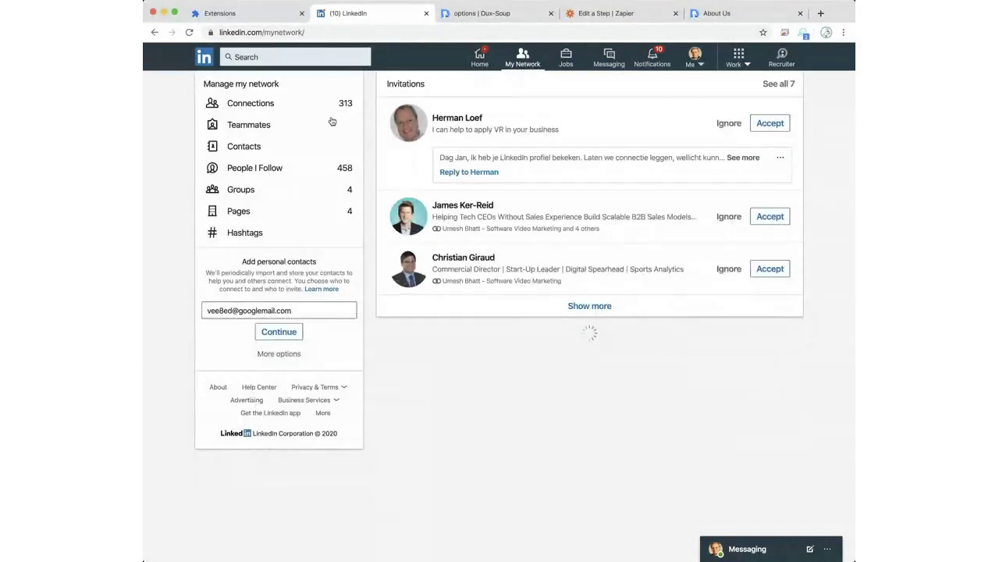
click(258, 105)
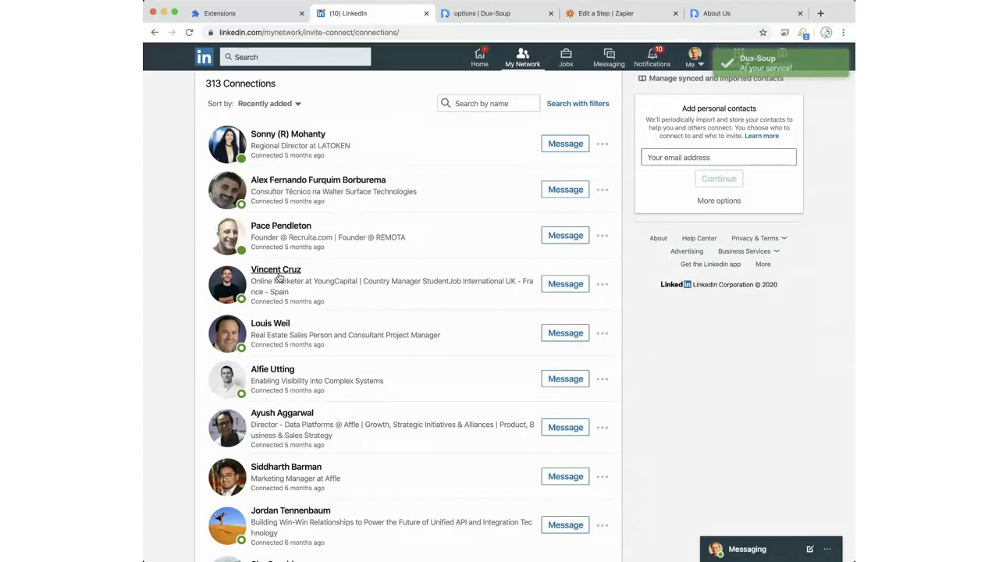
click(278, 273)
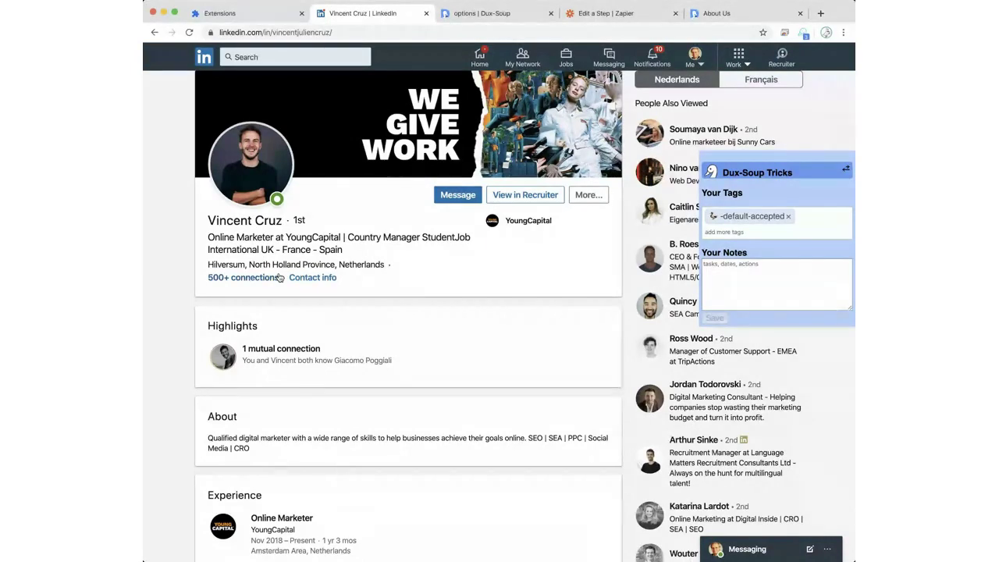
Step: In the Dux-Soup options, enable running automated actions while manually browsing profiles
click(509, 13)
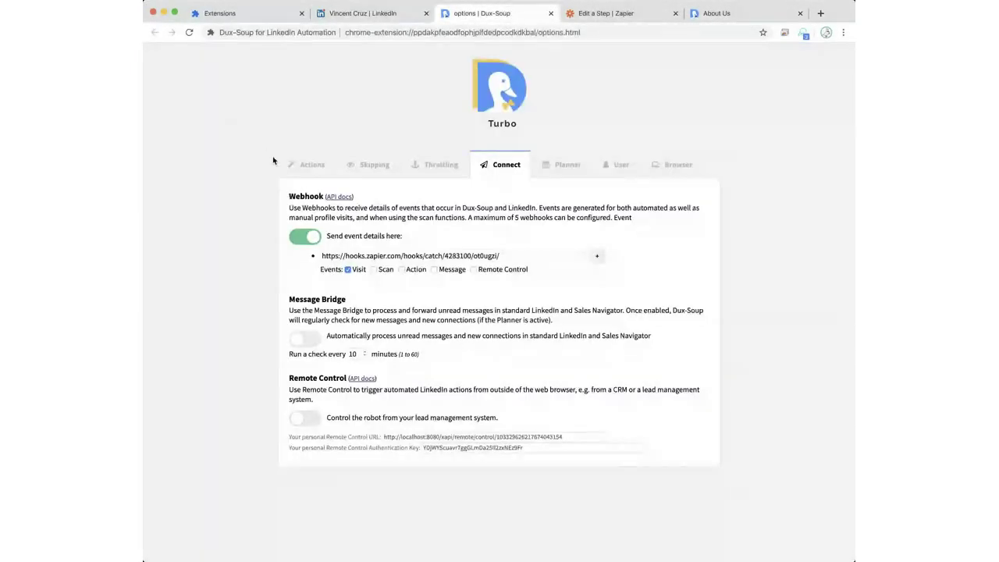
click(300, 164)
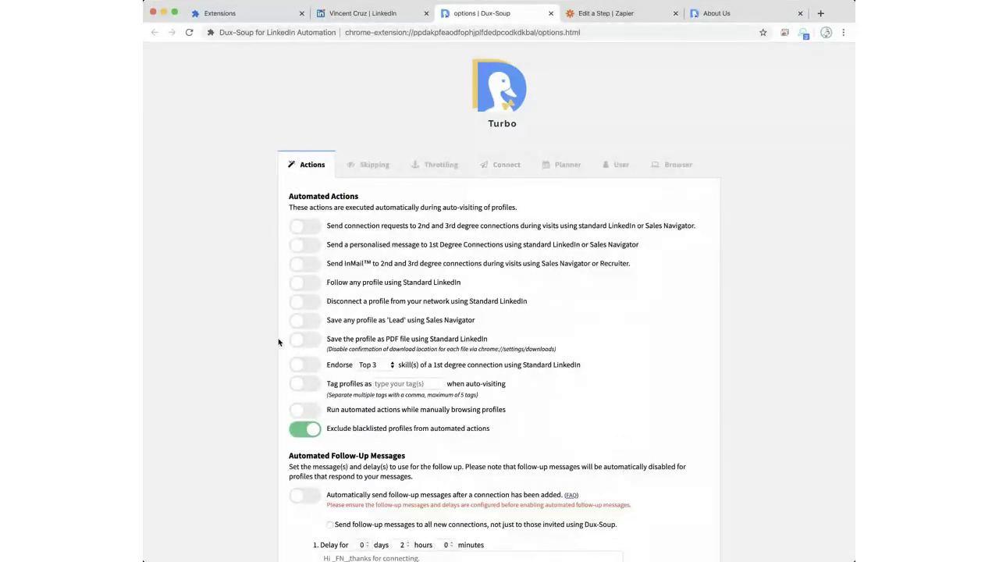
click(313, 414)
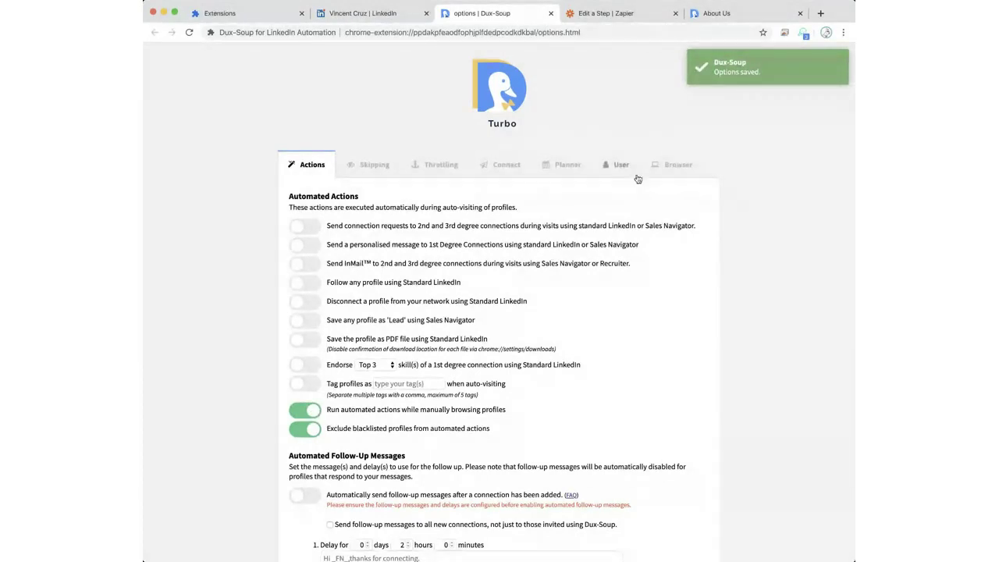
Step: Return to the LinkedIn profile of the YoungCapital online marketer and reload it to trigger a Dux-Soup visit
click(374, 11)
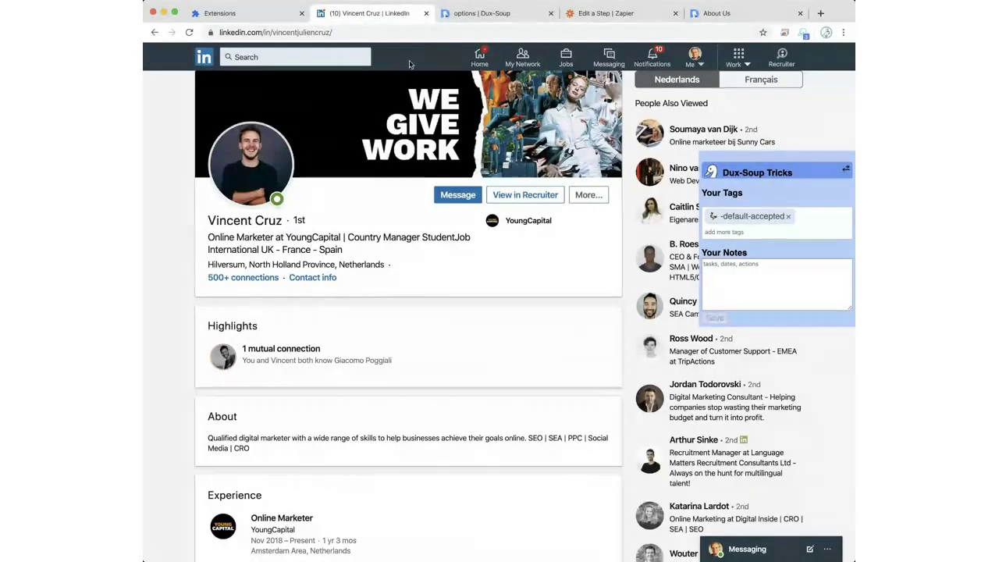
click(379, 29)
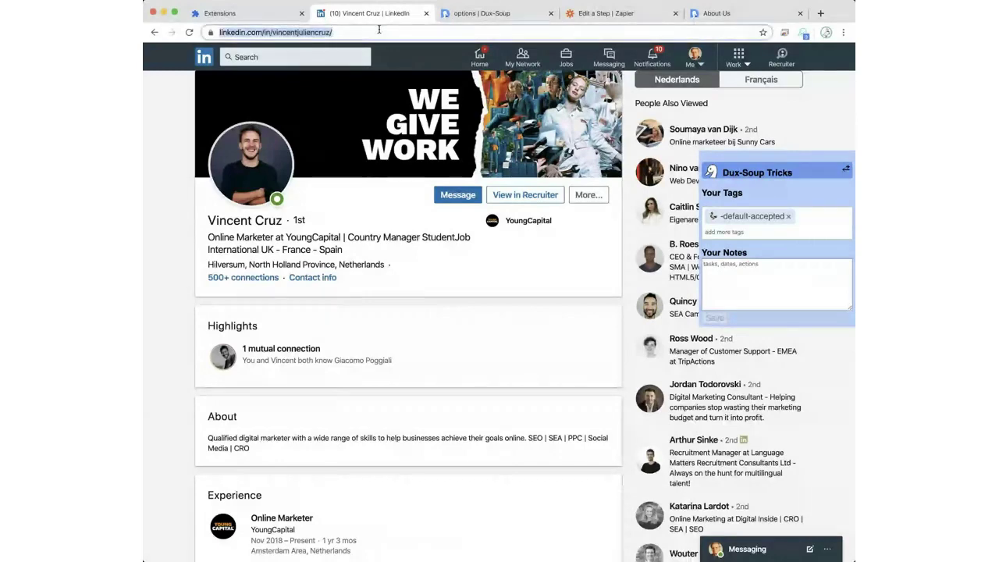
key(Return)
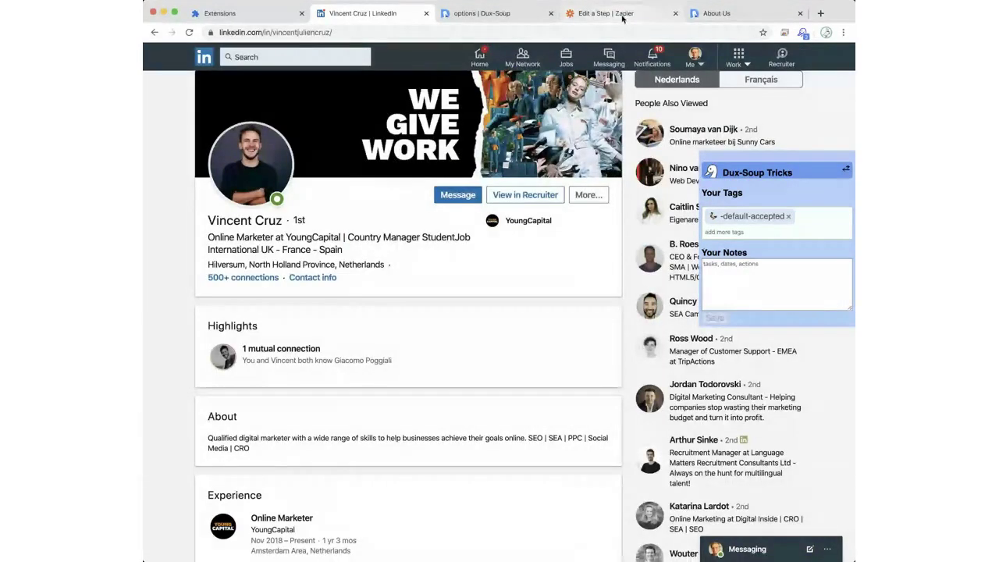
Step: Back in Zapier, accept the default hook customization and test the Catch Hook trigger to review its samples
click(623, 16)
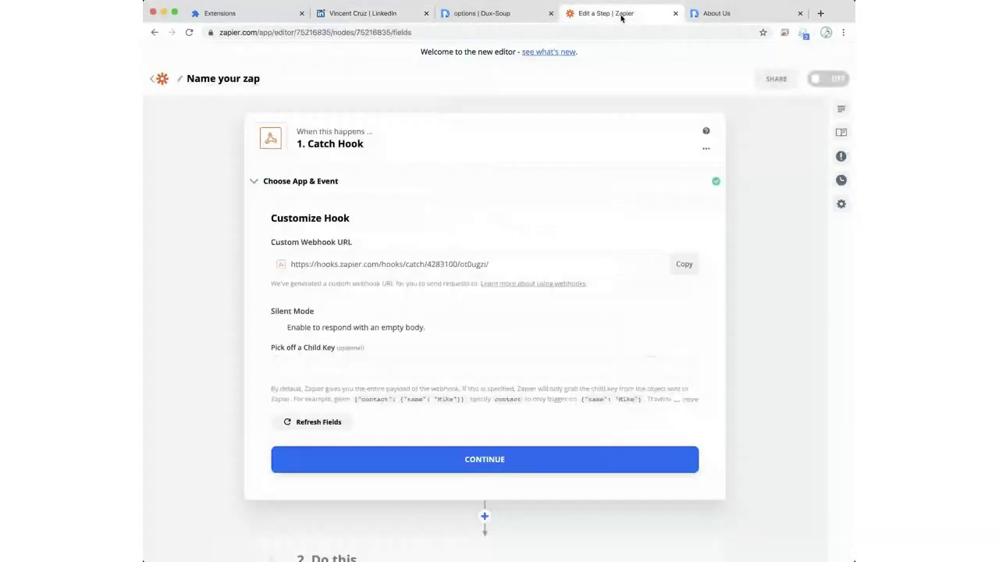
click(484, 464)
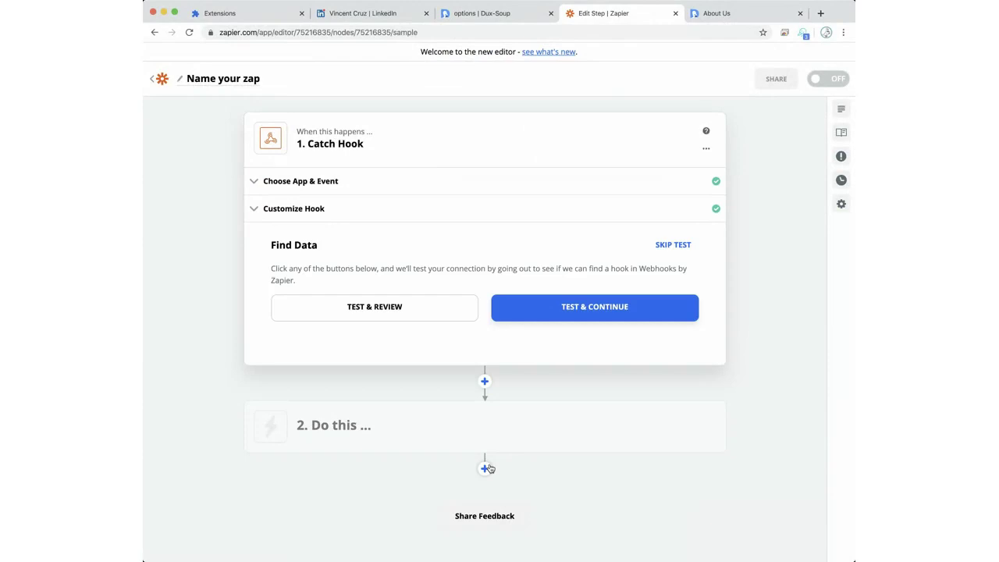
click(395, 307)
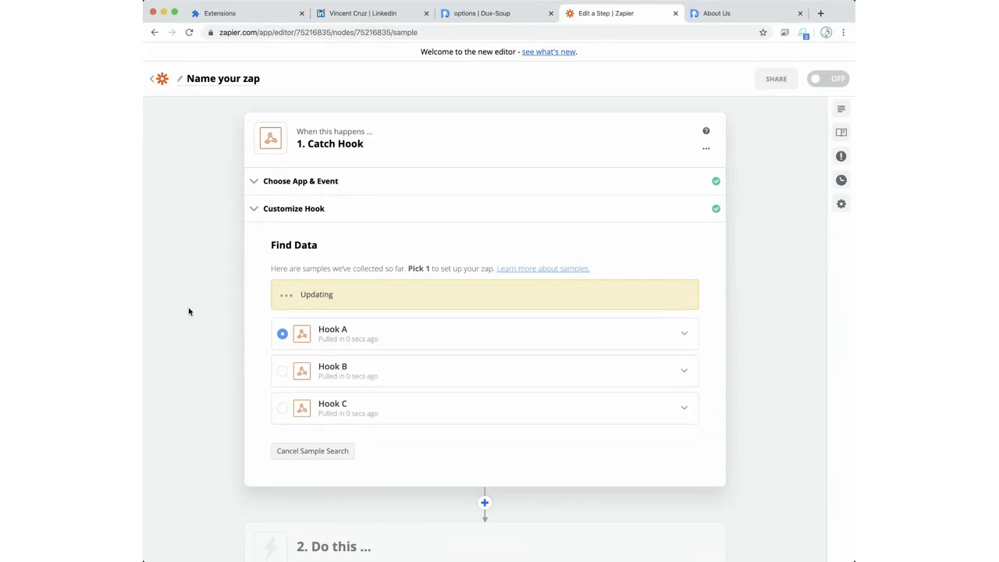
Step: Expand the Hook B and Hook A samples and examine the event type and profile data fields they contain
scroll(188, 310, down, 1)
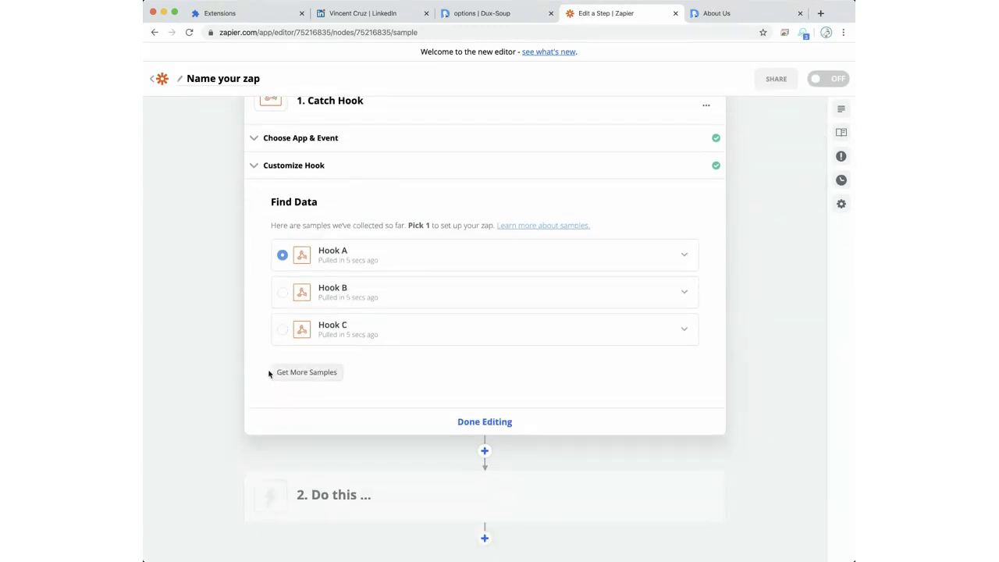
click(324, 298)
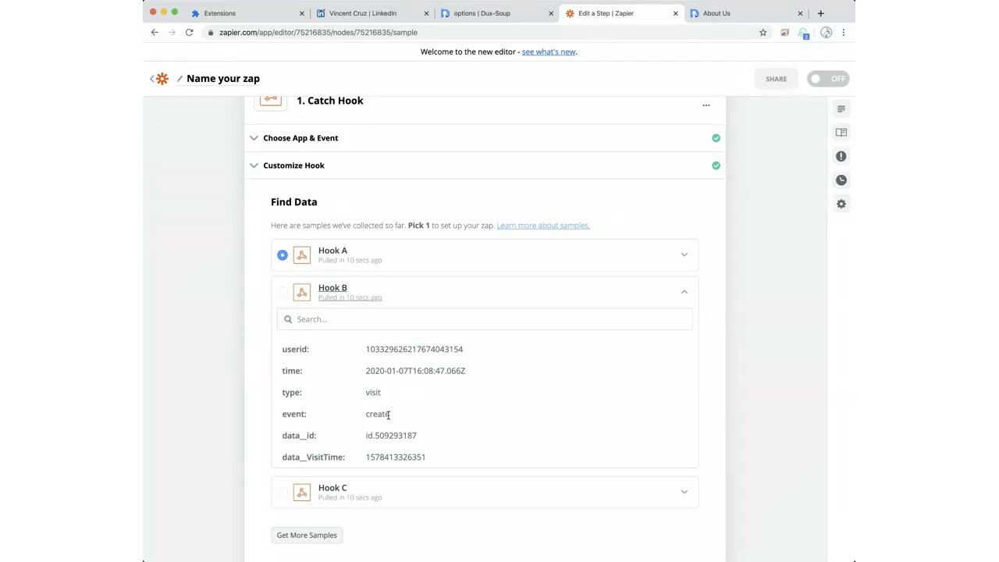
click(345, 260)
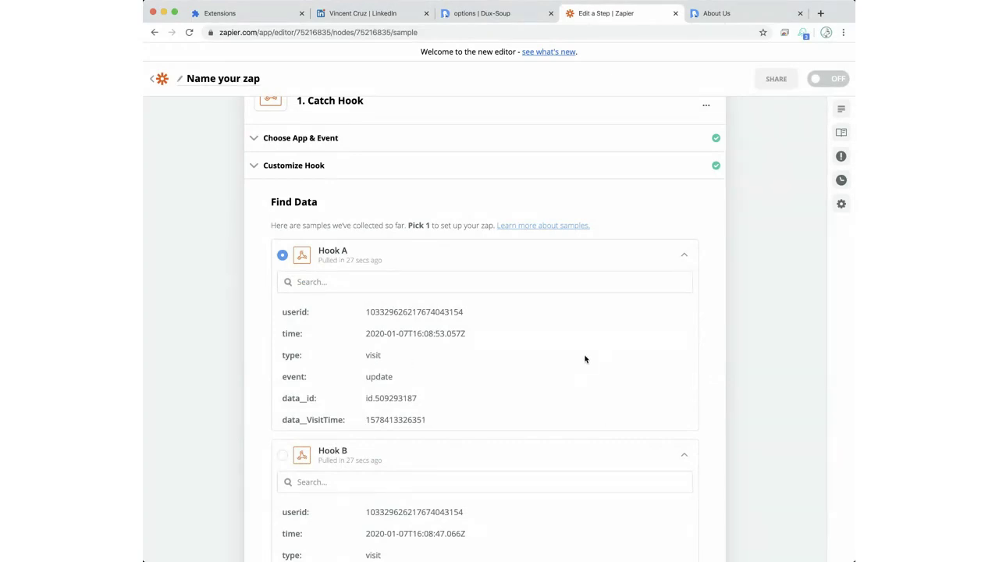
scroll(585, 359, down, 4)
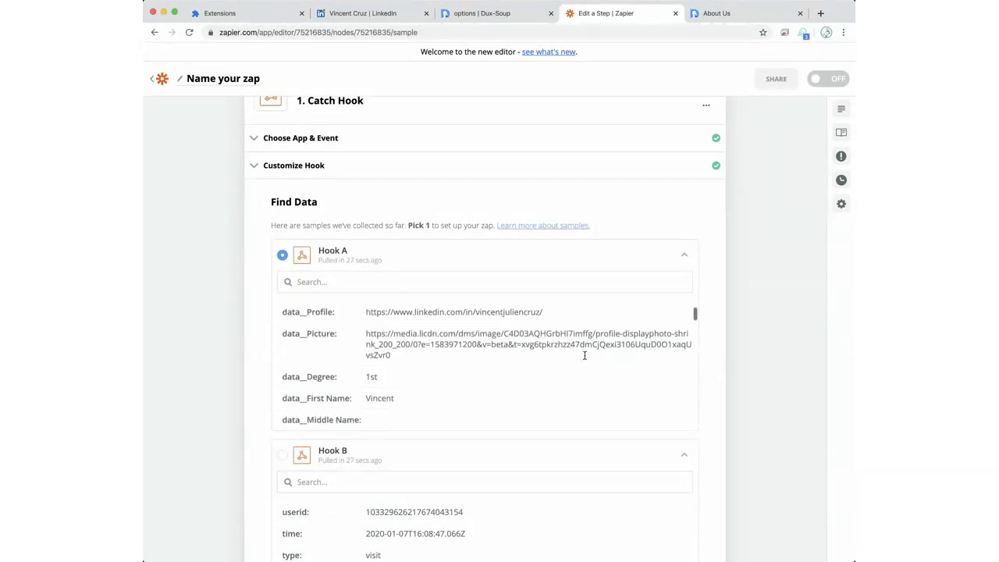
scroll(585, 358, down, 5)
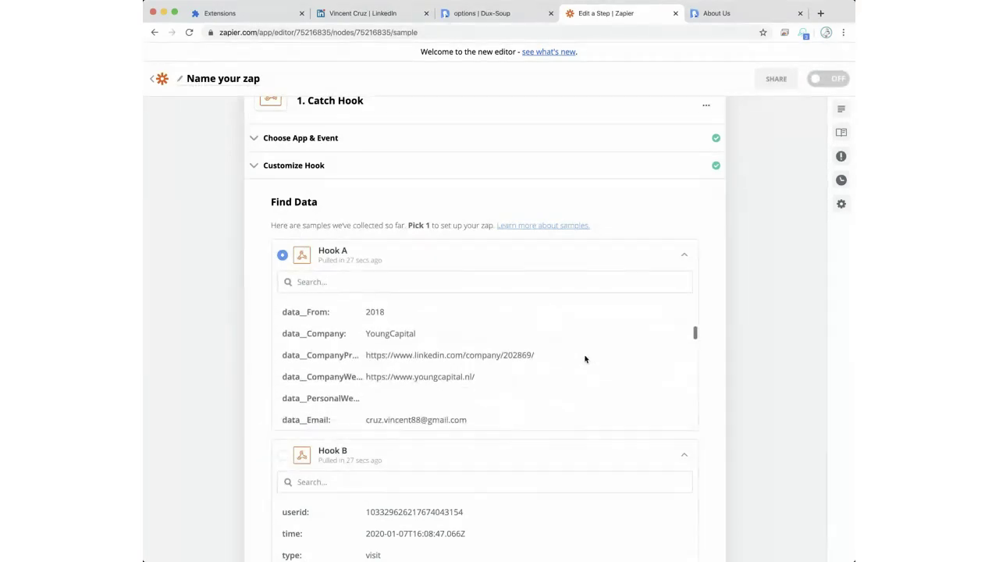
scroll(585, 358, down, 2)
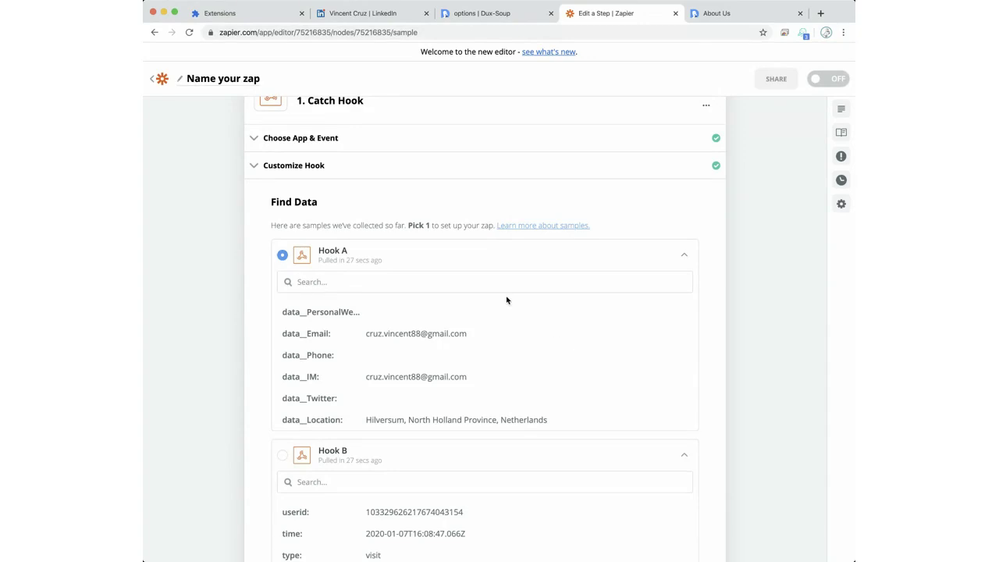
Step: Finish editing the Catch Hook trigger and return to the zap's step overview
click(264, 169)
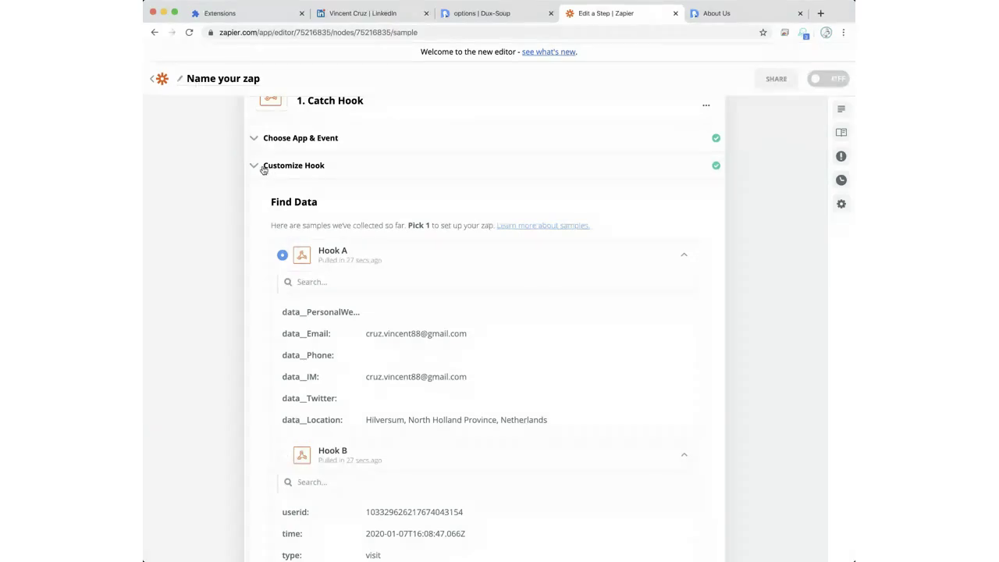
click(485, 471)
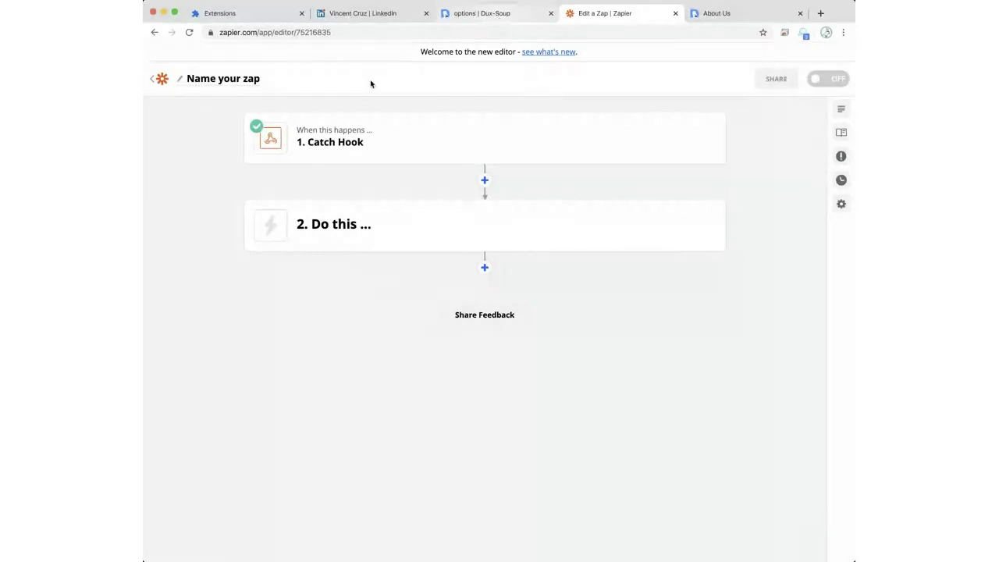
Step: Leave the zap editor for the zap list, and add a second webhook entry to the Dux-Soup connection options
click(161, 80)
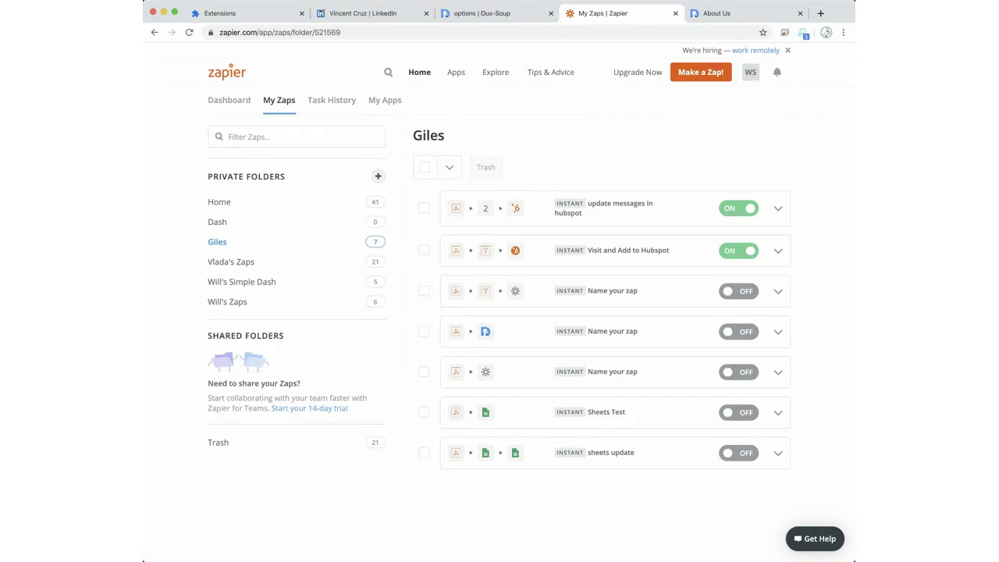
click(487, 14)
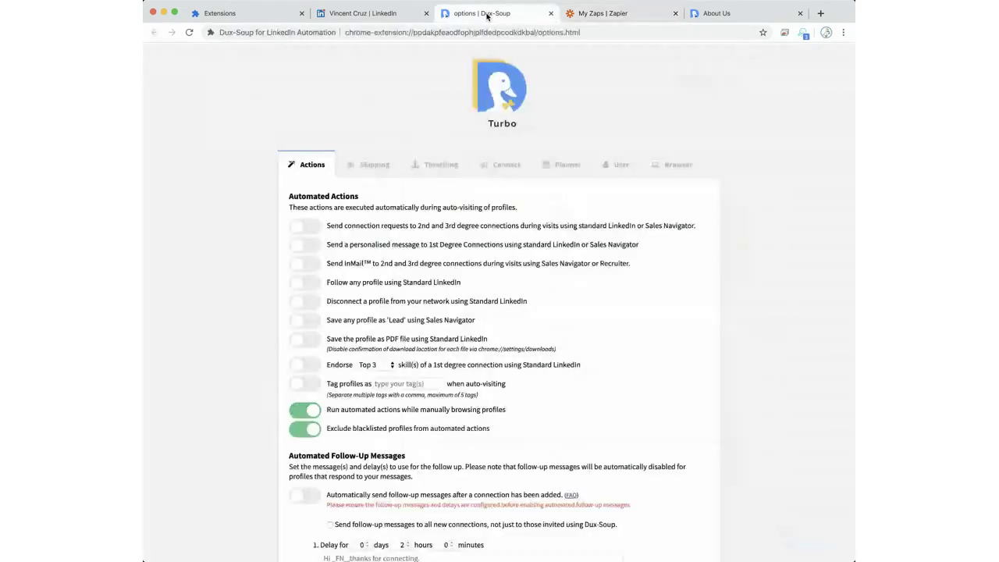
click(511, 166)
click(303, 241)
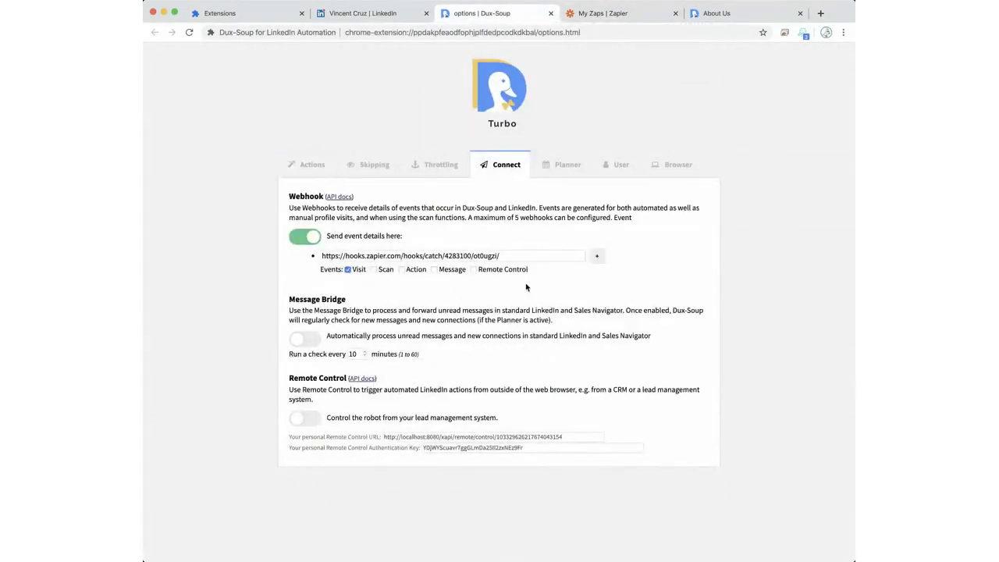
click(598, 258)
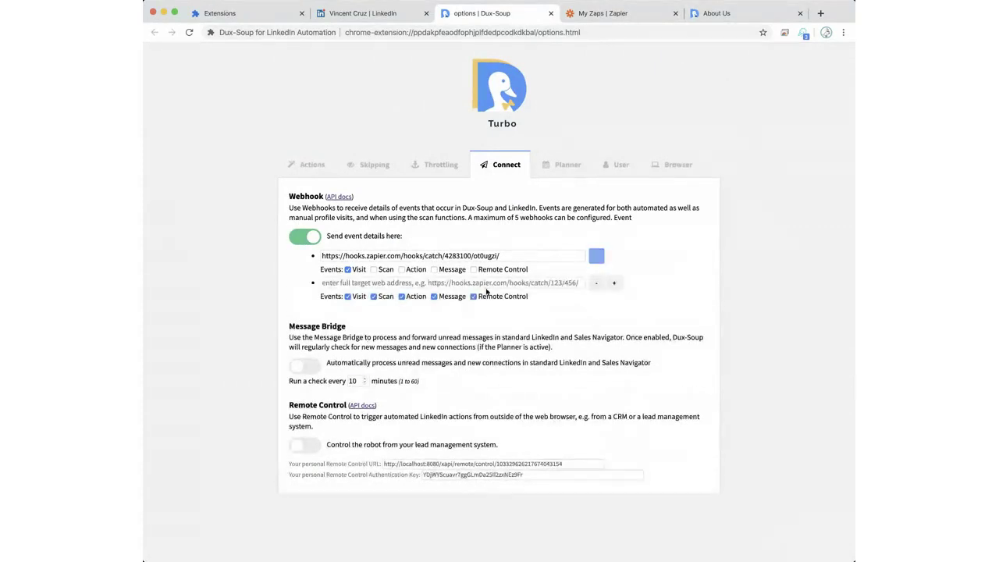
Step: Limit the new webhook entry to Action events by disabling Visit, Scan, Message and Remote Control
click(348, 296)
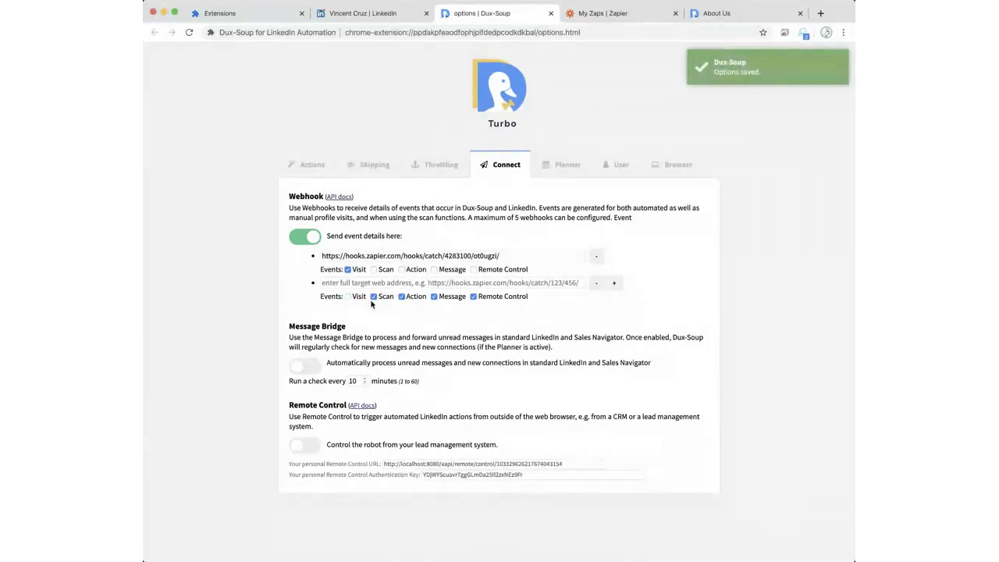
click(373, 297)
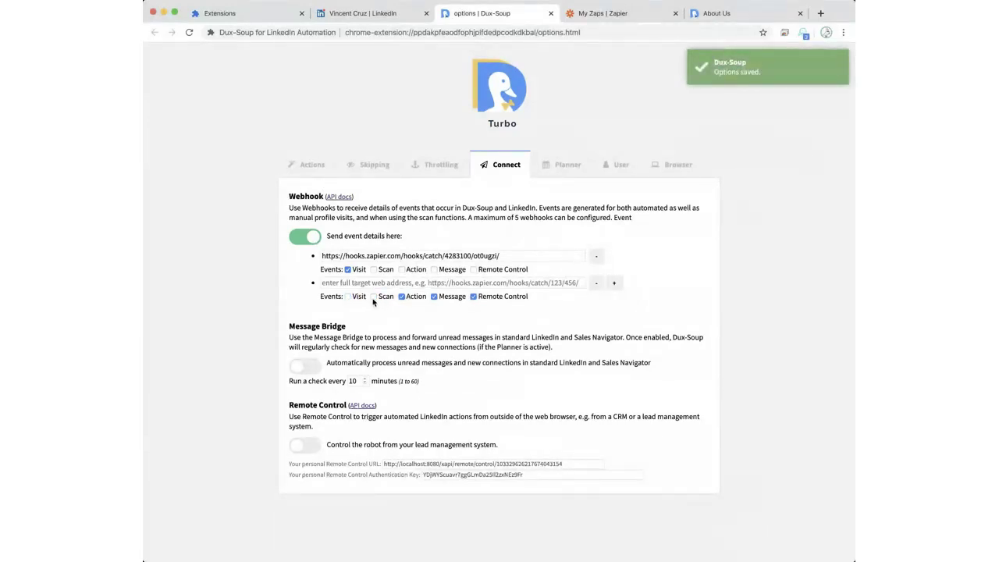
click(434, 297)
click(473, 296)
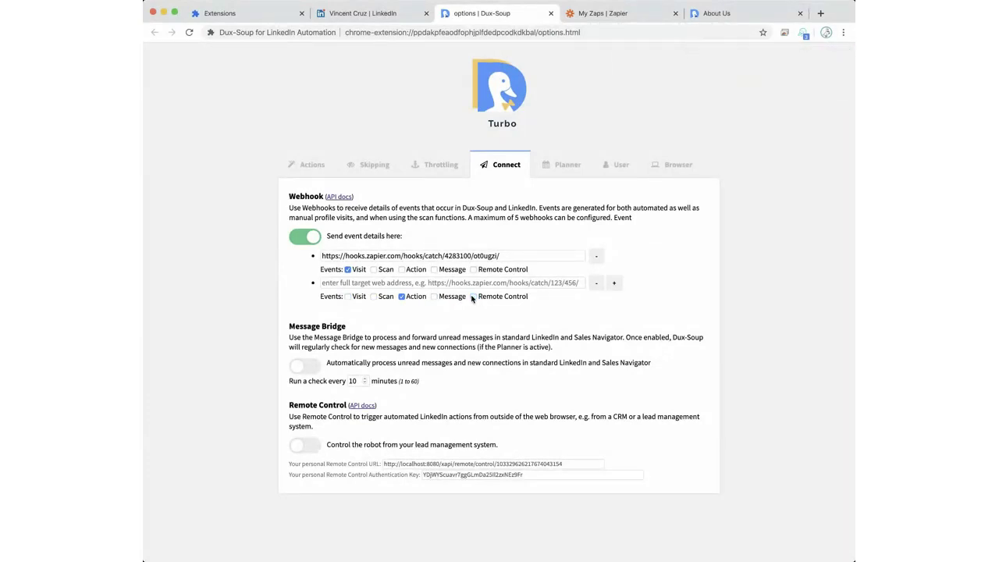
Step: Switch to Zapier and start a new zap
click(629, 12)
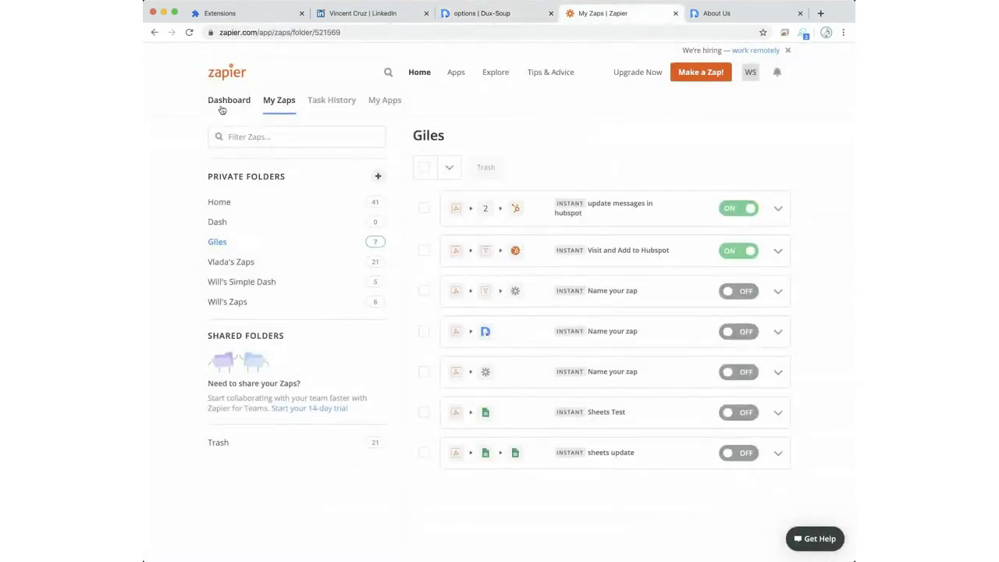
click(691, 72)
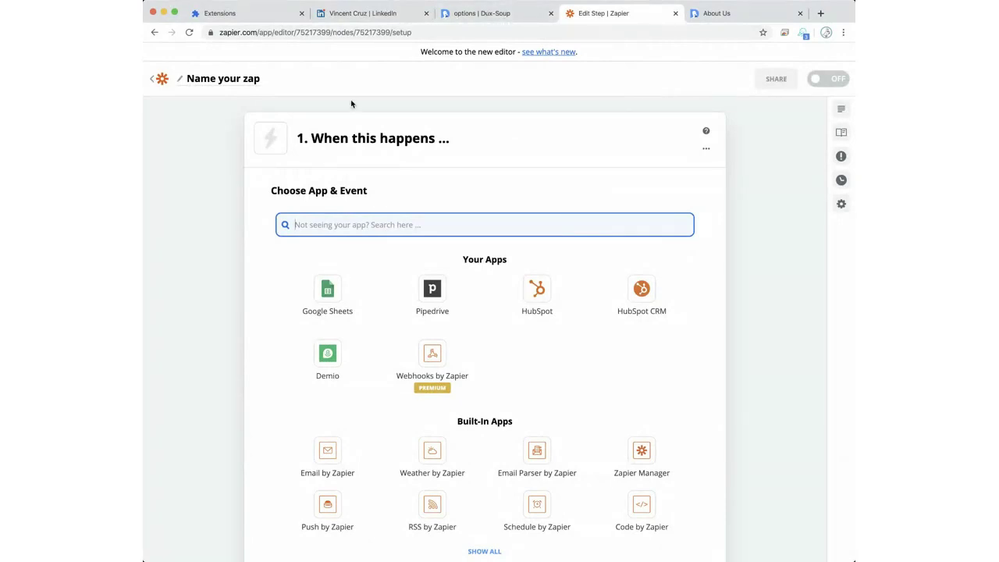
Step: In the Dux-Soup automated actions, enable sending connection requests to 2nd and 3rd degree connections during visits
click(488, 14)
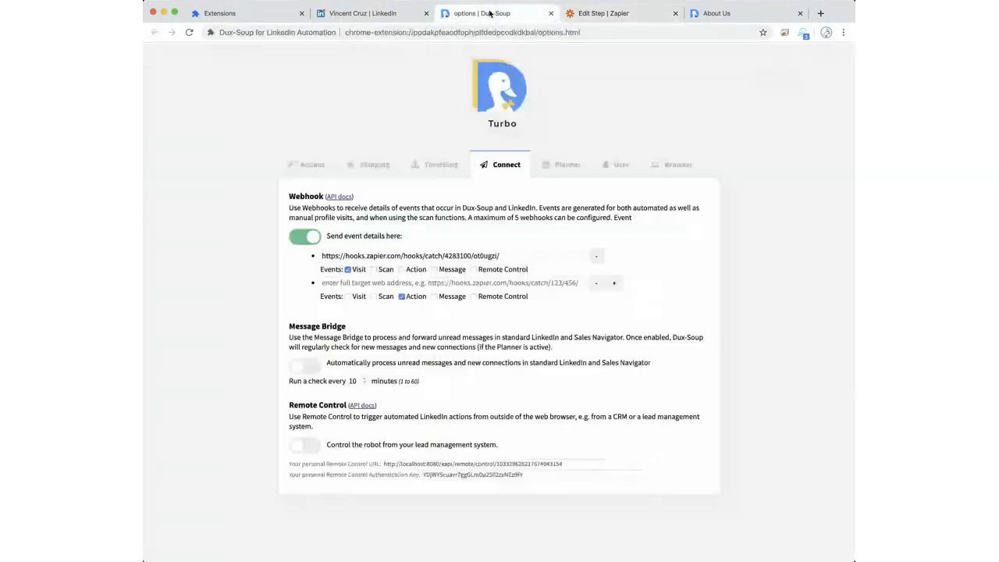
click(298, 163)
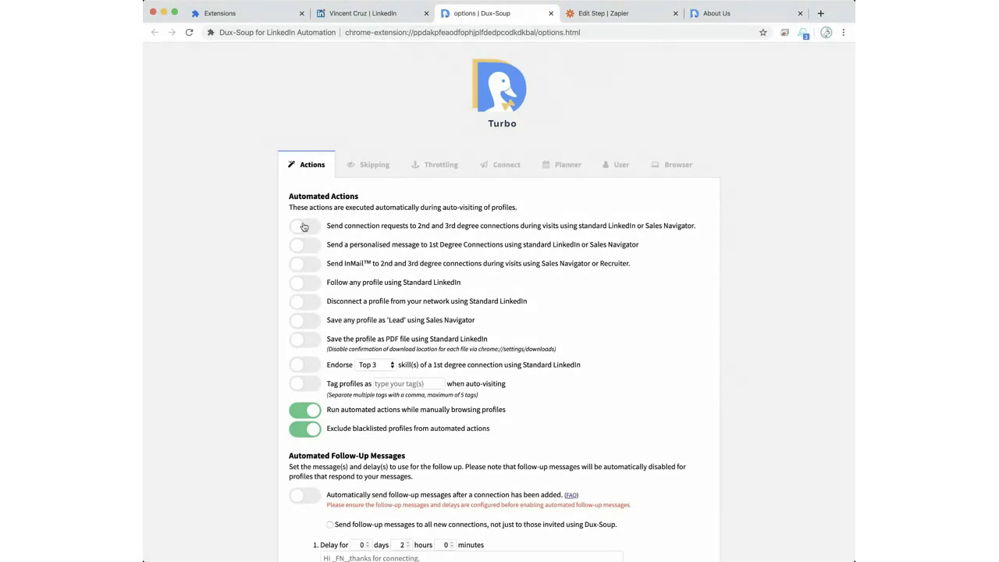
click(305, 226)
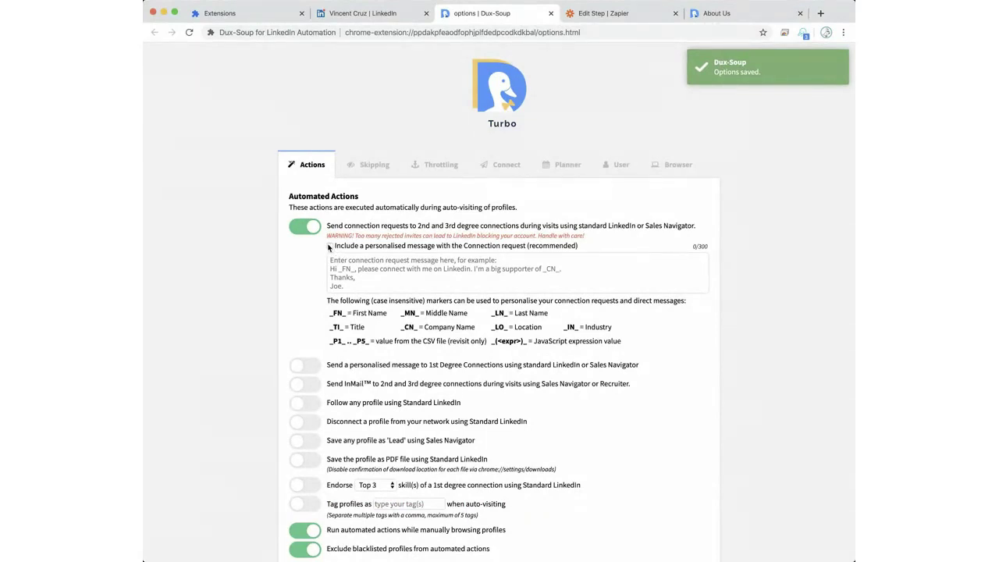
Step: Draft the personalised connection request message "Hi _FN_," and leave the option to include it disabled
click(330, 246)
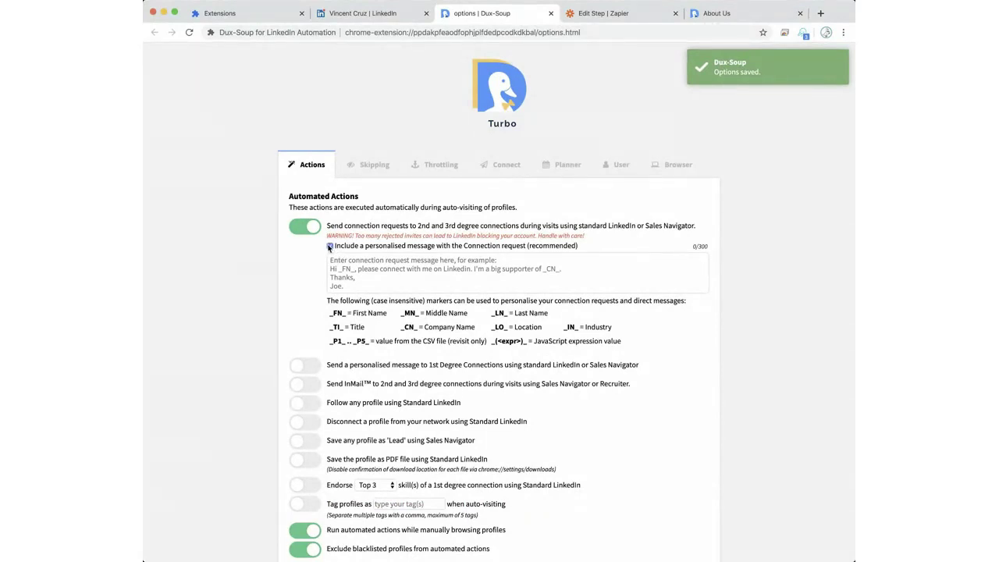
click(349, 288)
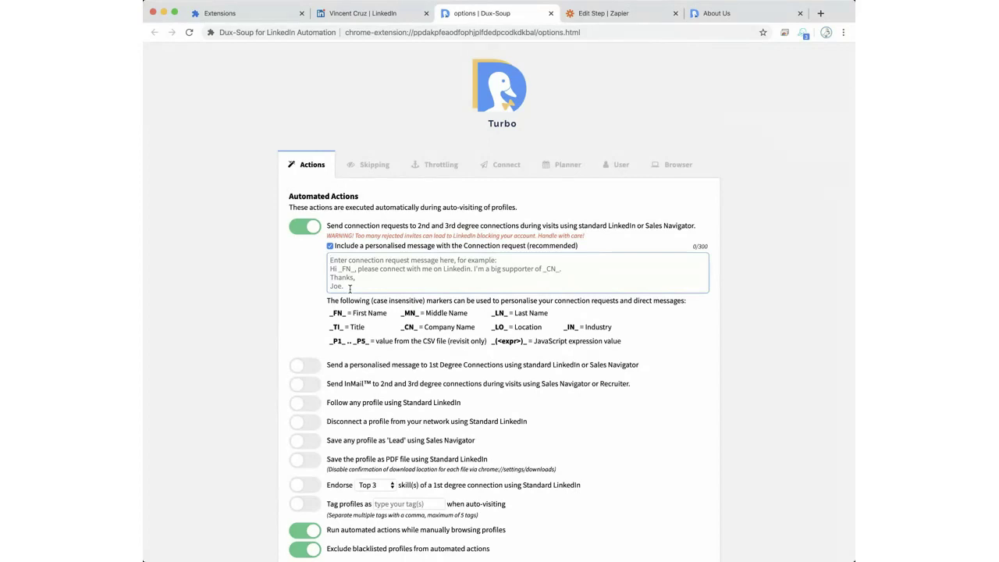
text(Hi _)
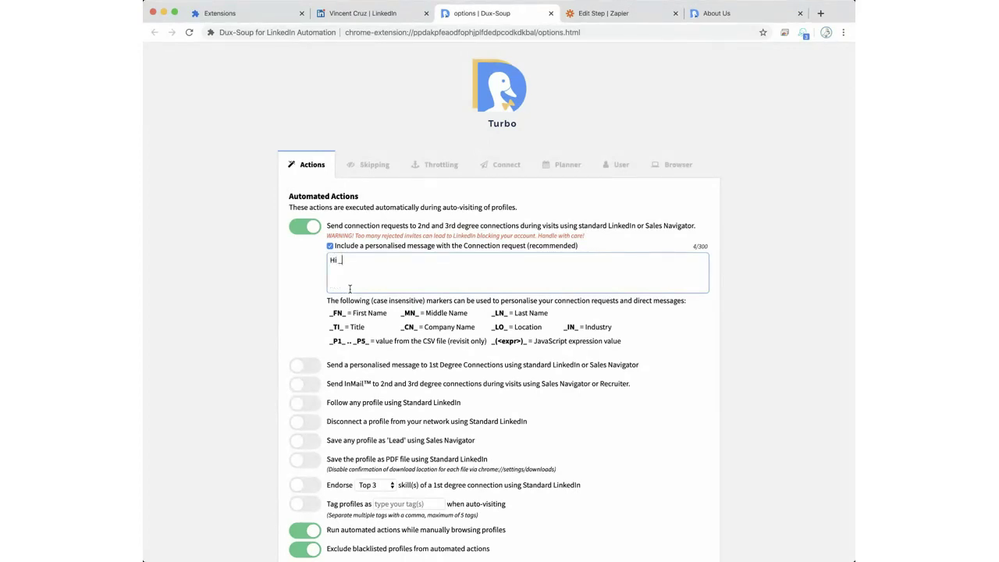
text(fn_,)
key(BackSpace)
key(BackSpace)
key(BackSpace)
key(BackSpace)
text(FN_,)
key(BackSpace)
key(BackSpace)
text(_,)
click(329, 246)
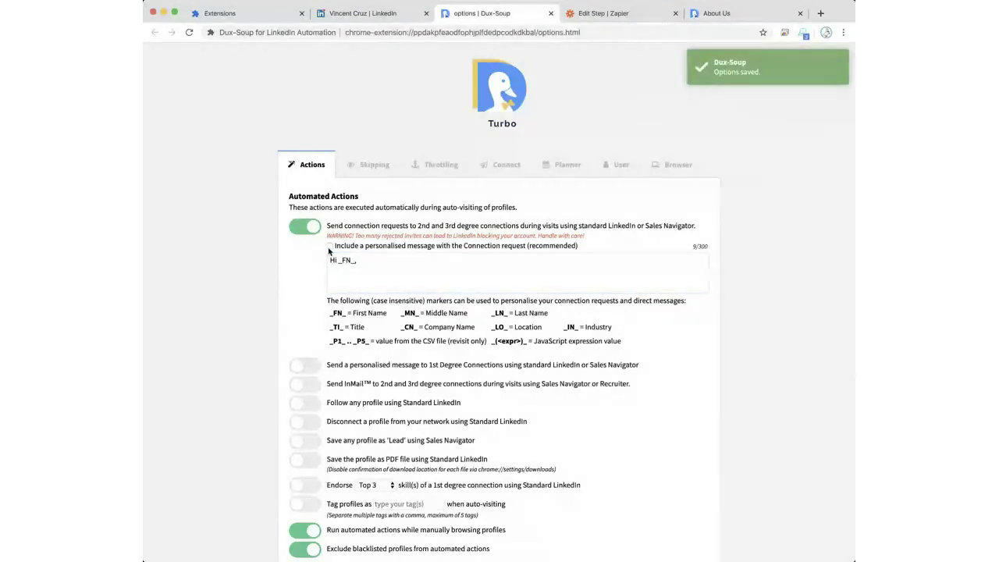
Step: Back in Zapier, set the new zap's trigger to Webhooks by Zapier with the Catch Hook event and continue to its customization
click(505, 167)
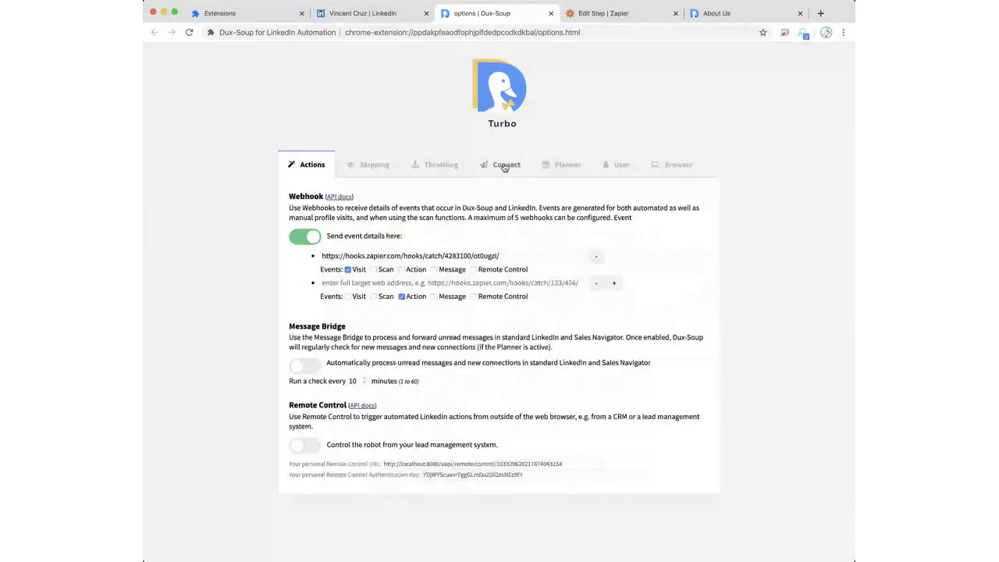
click(614, 15)
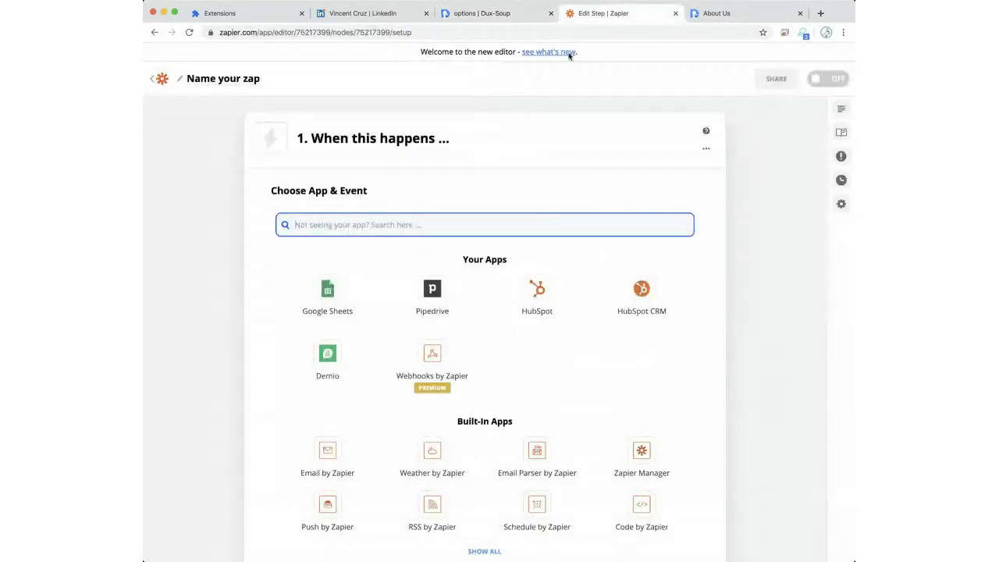
click(435, 358)
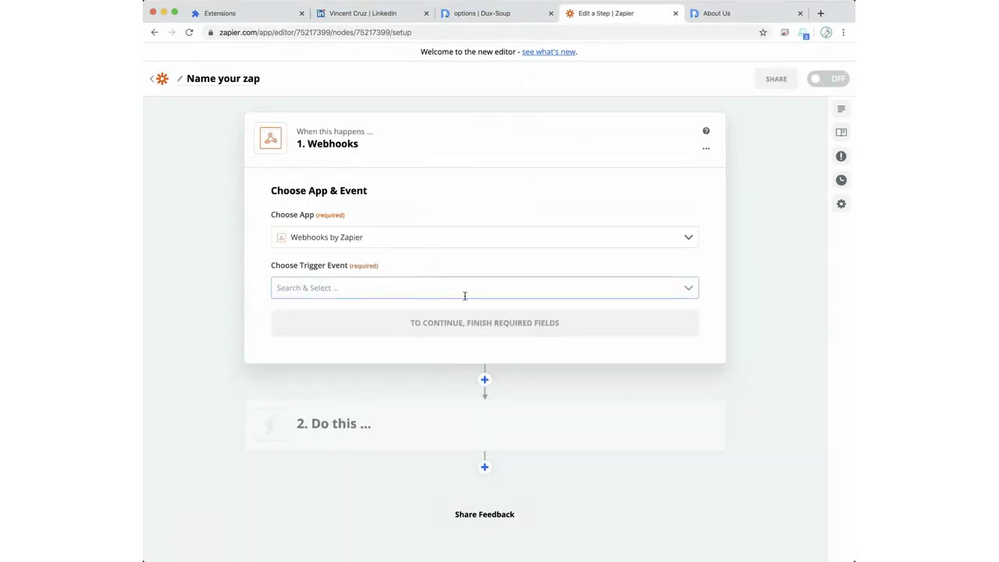
click(462, 294)
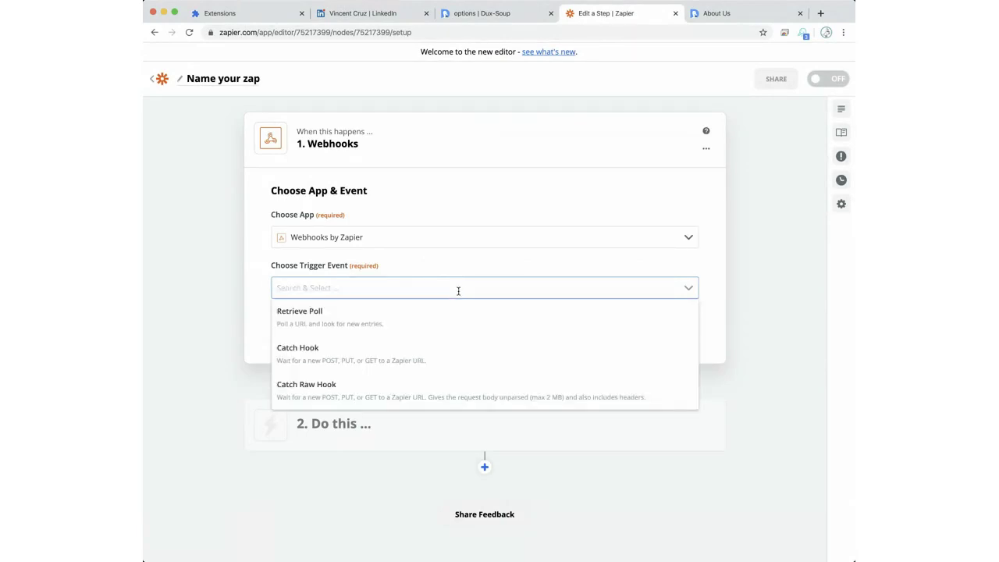
click(373, 360)
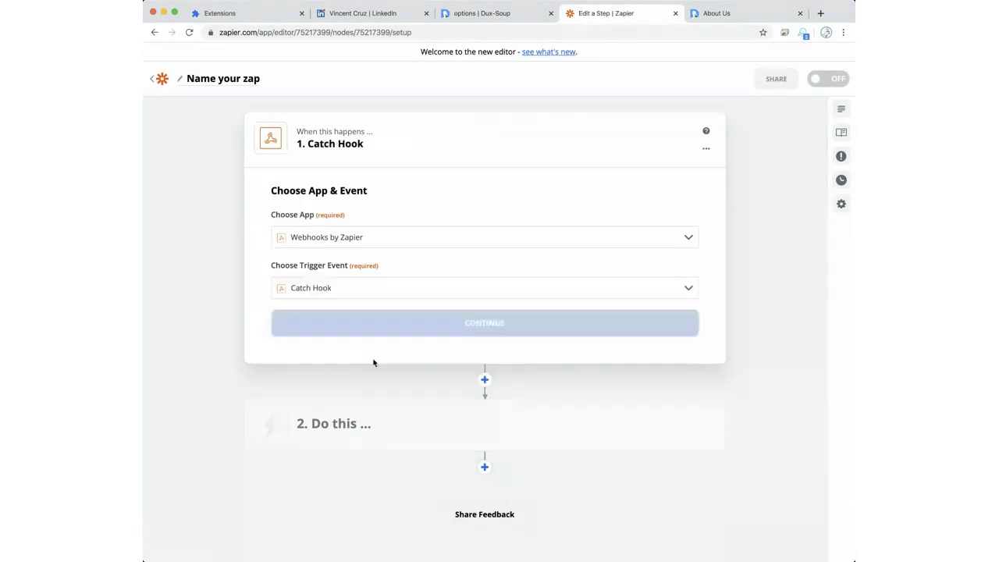
click(466, 328)
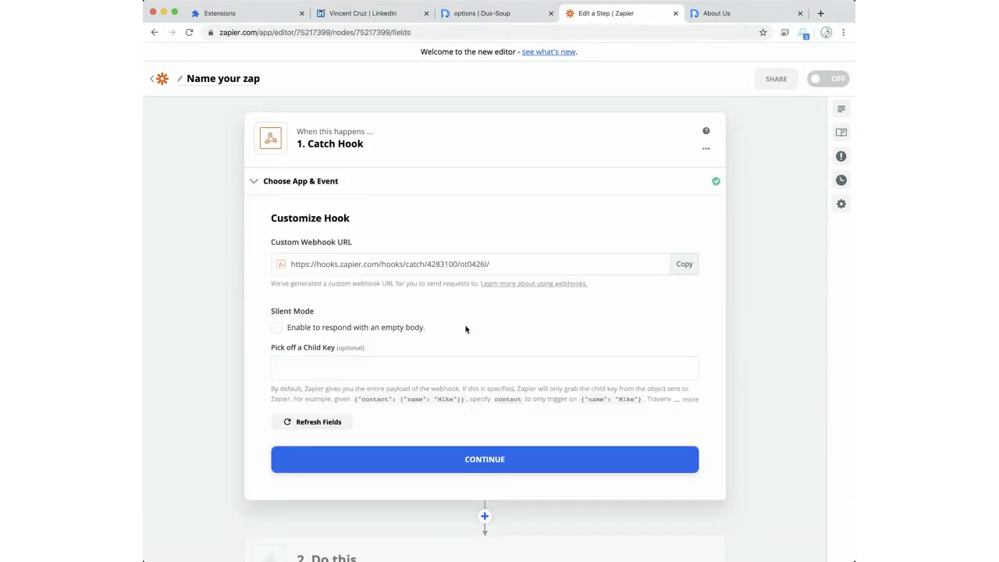
Step: Copy the new zap's custom webhook URL and save it as the address of the second Dux-Soup webhook
click(683, 267)
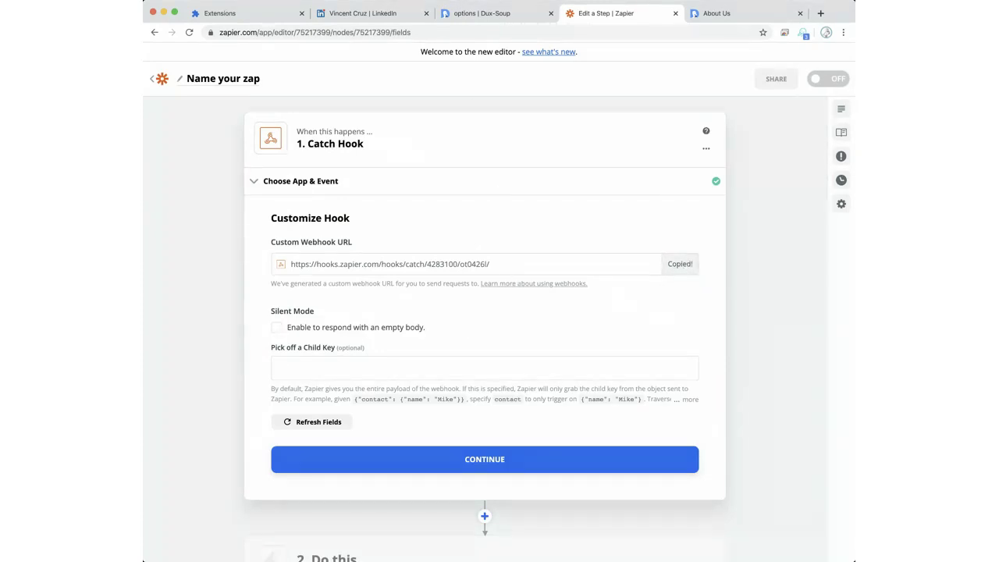
click(461, 23)
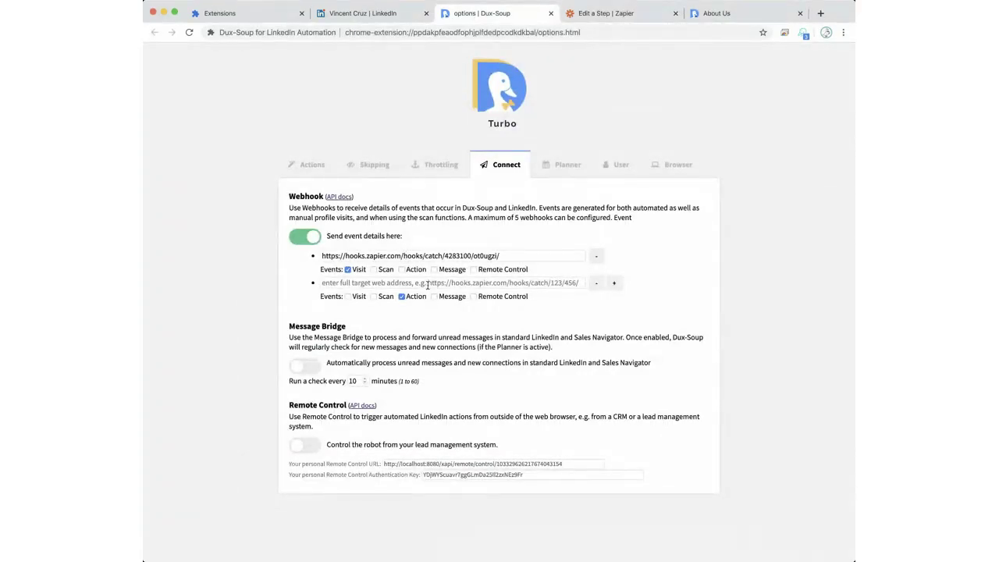
click(428, 284)
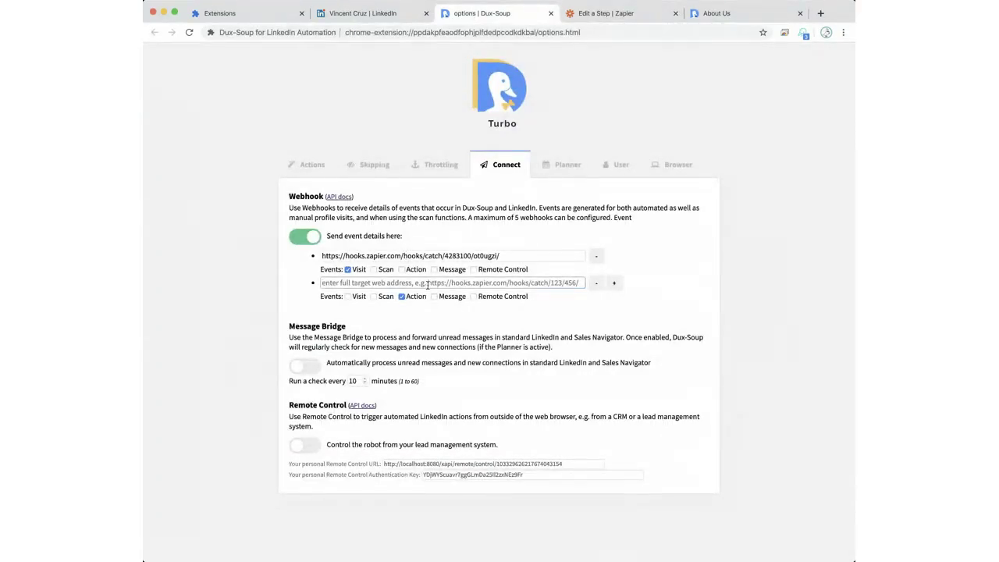
key(super+v)
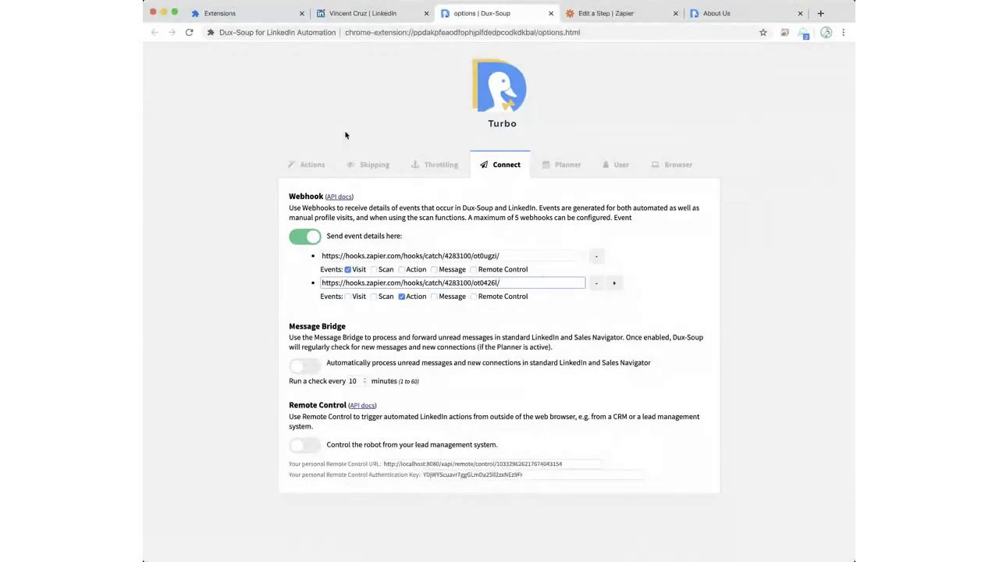
click(658, 259)
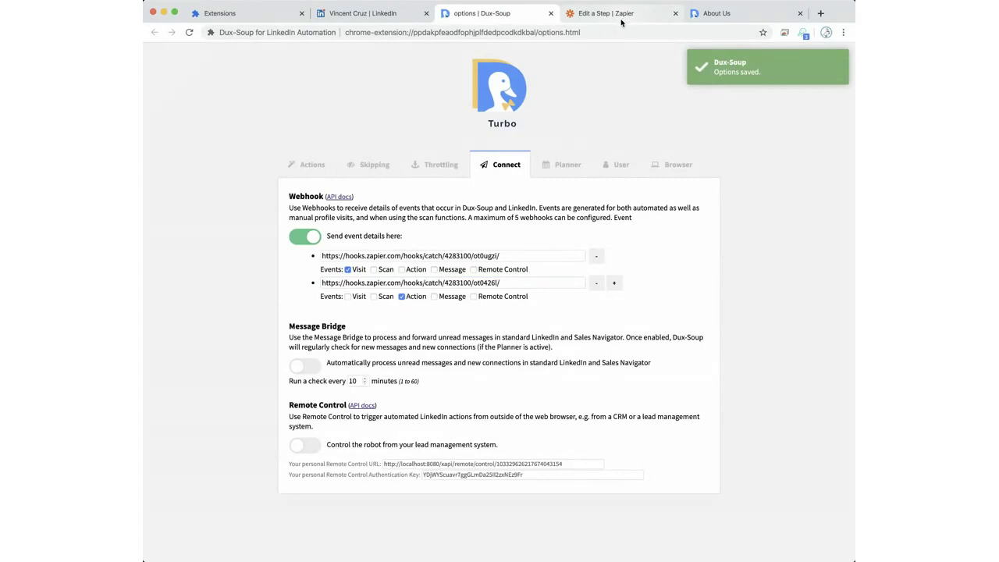
Step: Search LinkedIn for "growth hacker" and limit the results to people
click(383, 16)
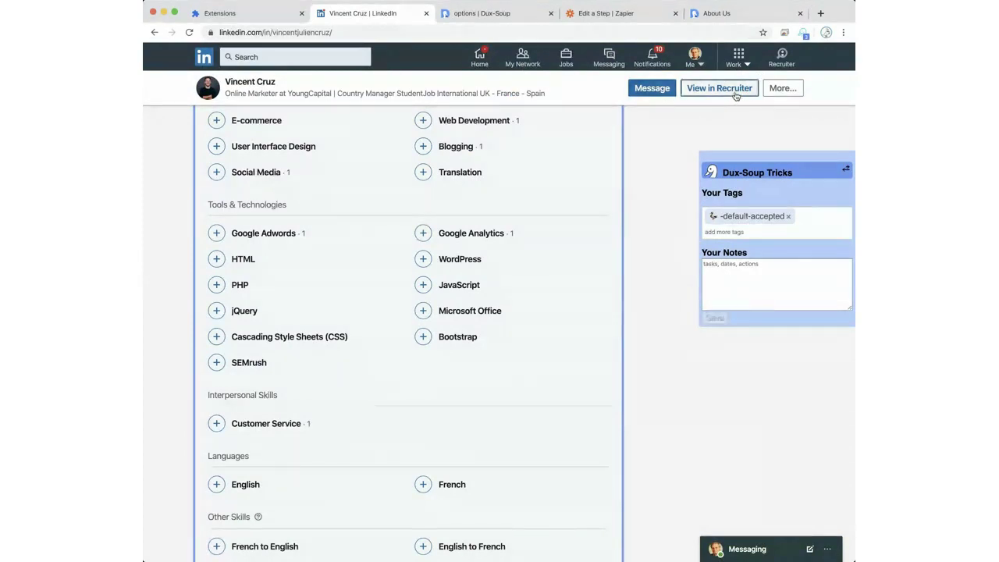
click(344, 57)
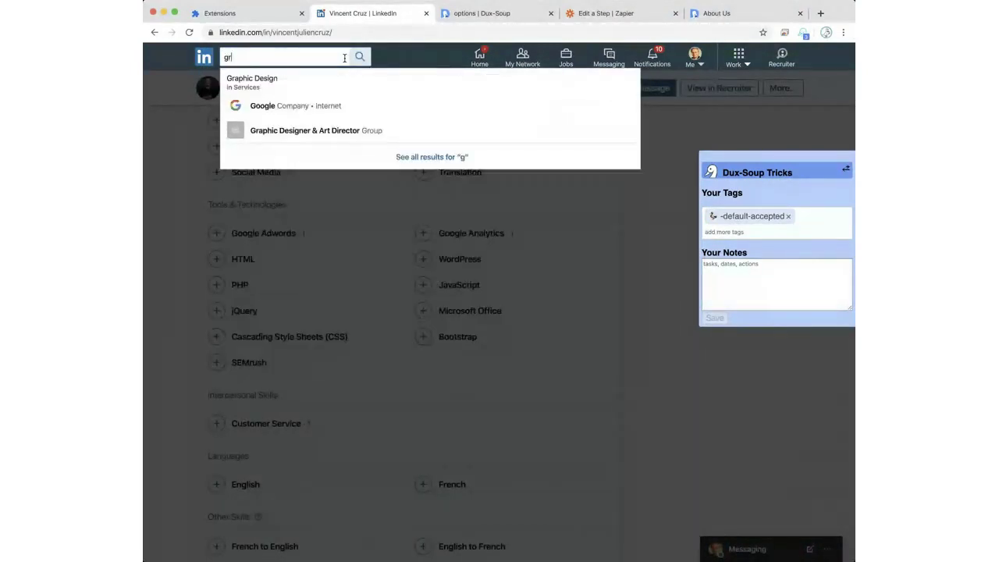
text(rowth hacker)
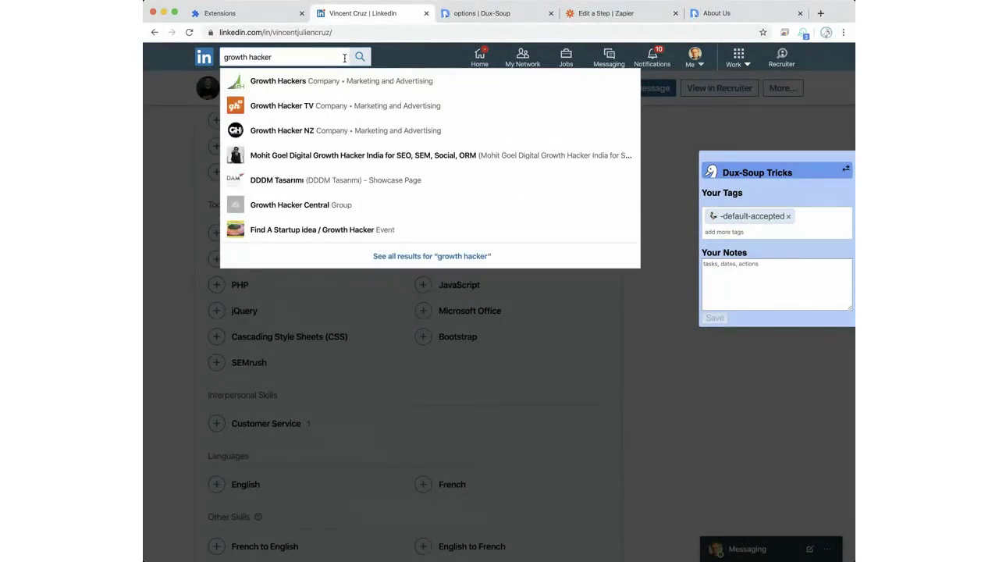
key(Return)
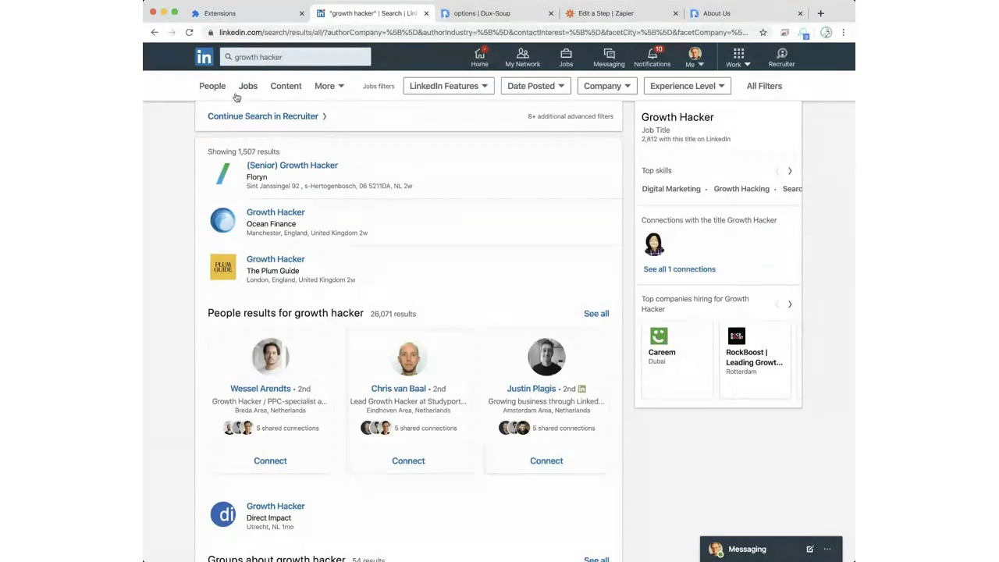
click(210, 87)
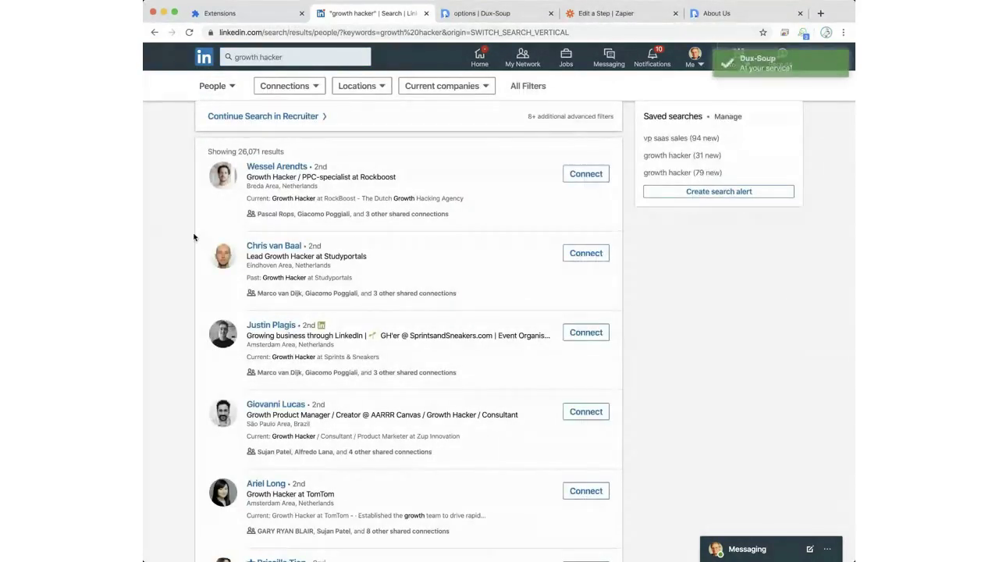
scroll(166, 243, down, 2)
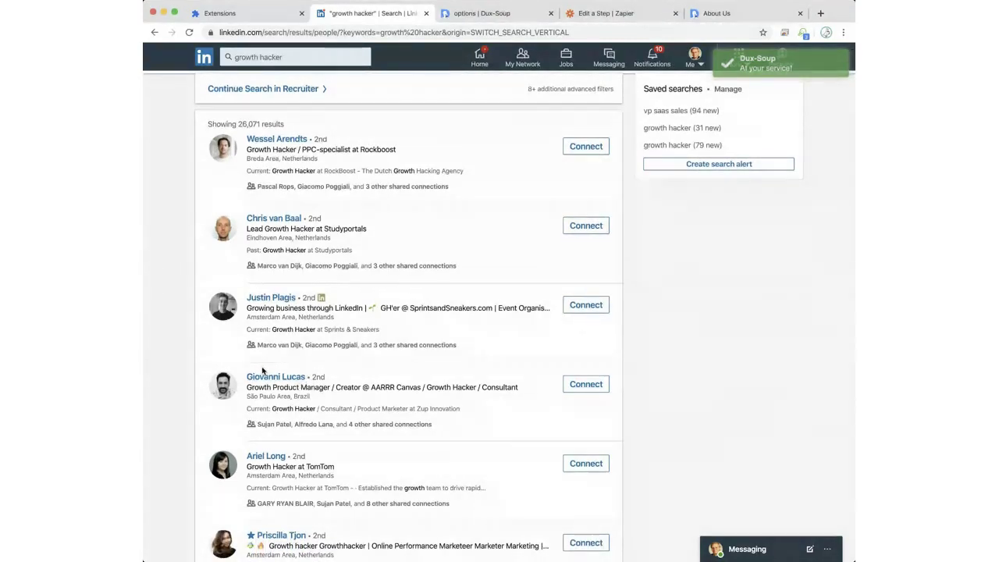
Step: Return to Zapier and accept the default hook customization to reach the trigger's data test
click(623, 14)
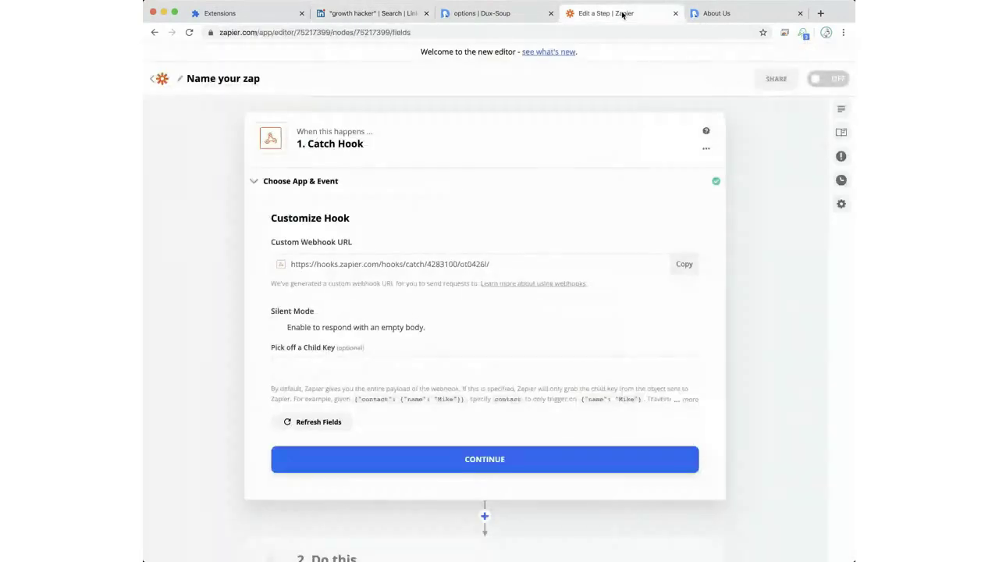
click(470, 459)
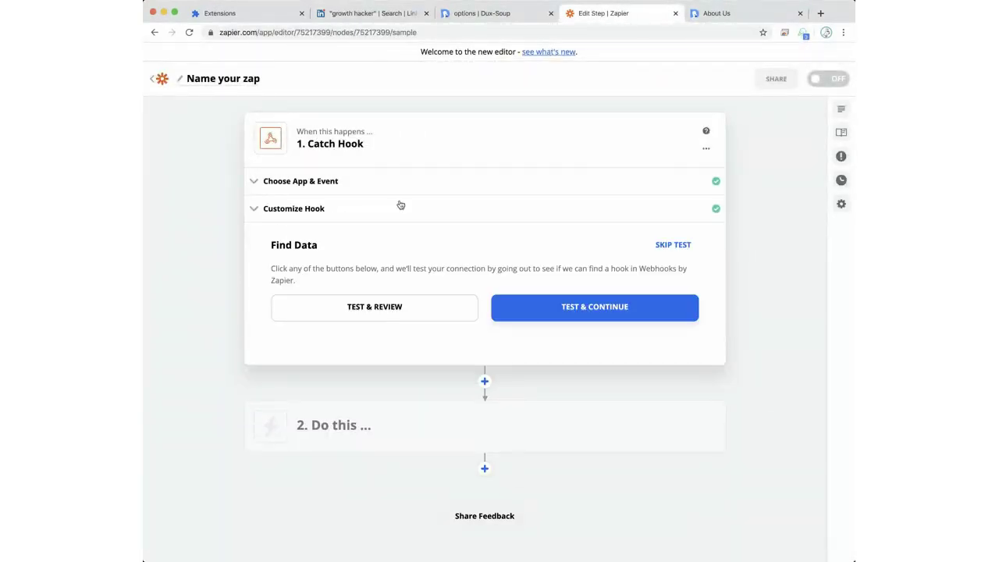
click(484, 14)
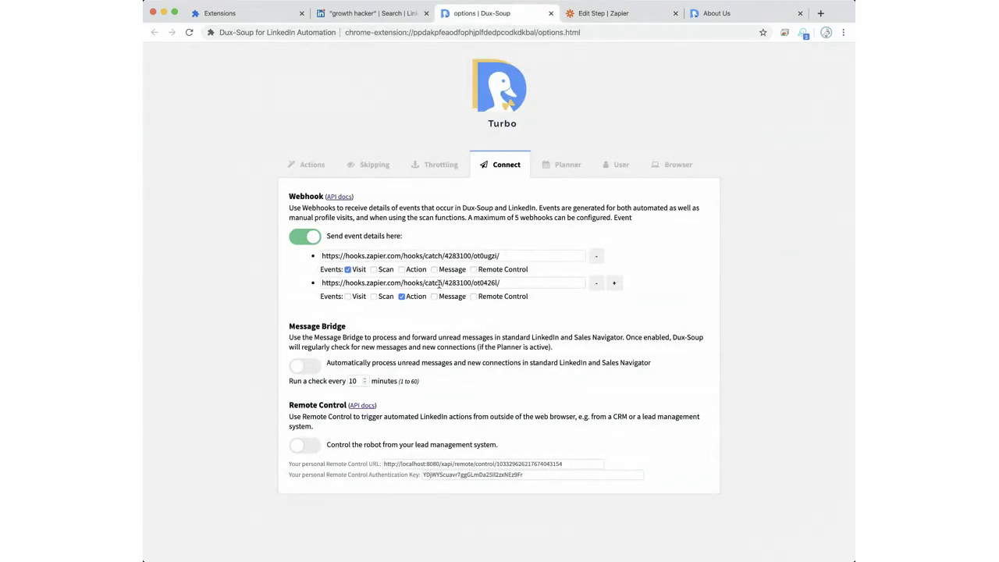
click(367, 15)
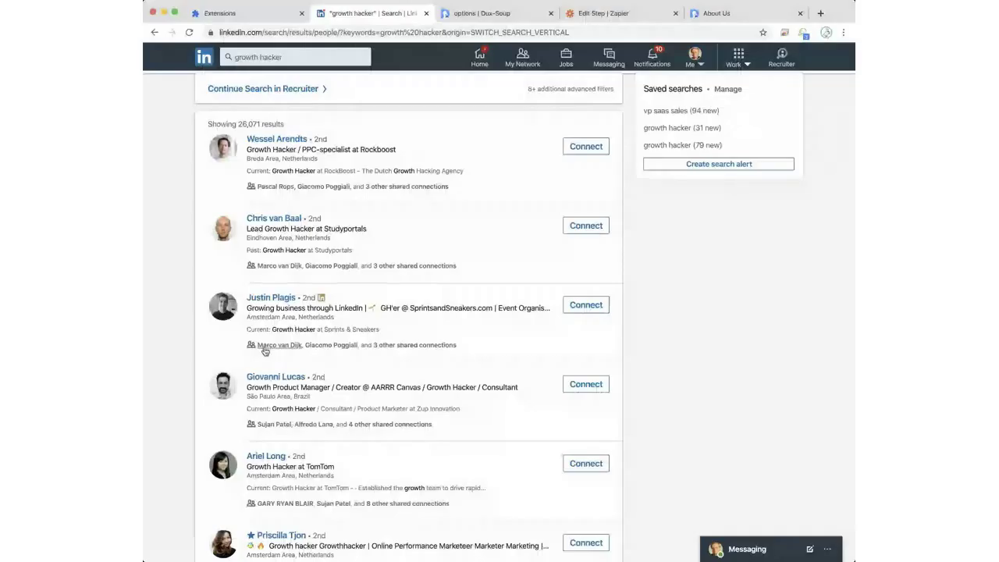
click(264, 377)
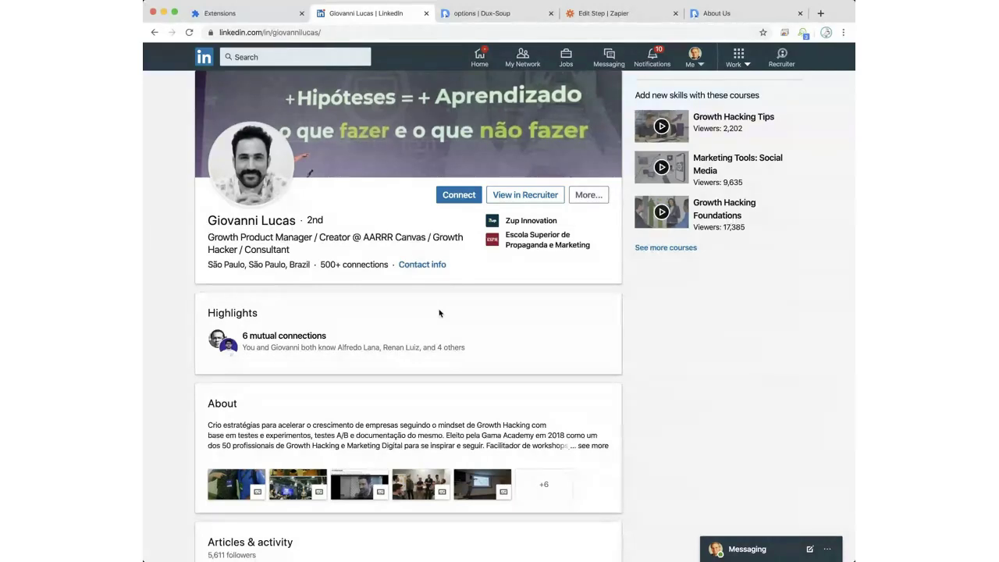
click(426, 265)
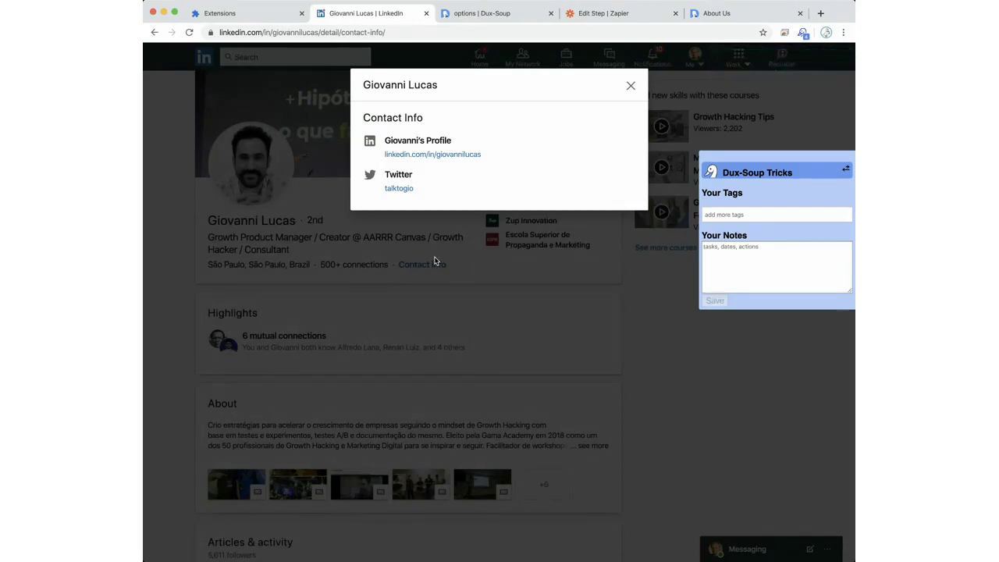
click(435, 261)
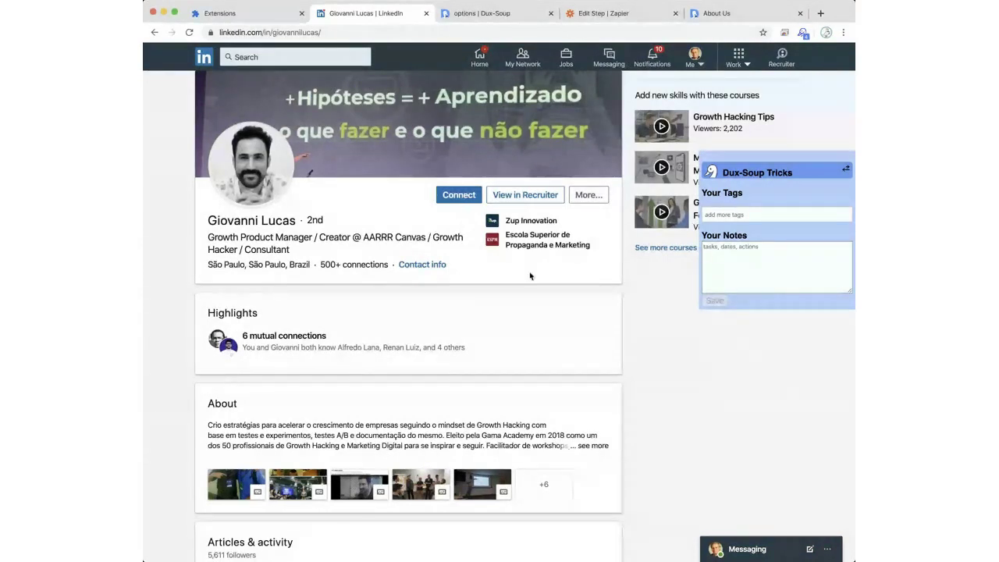
scroll(530, 275, down, 20)
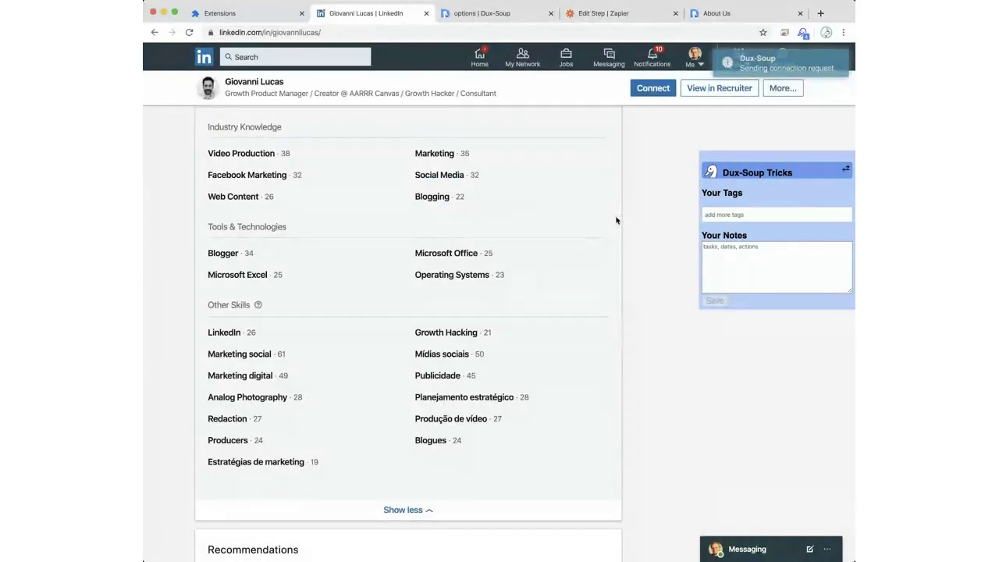
click(827, 549)
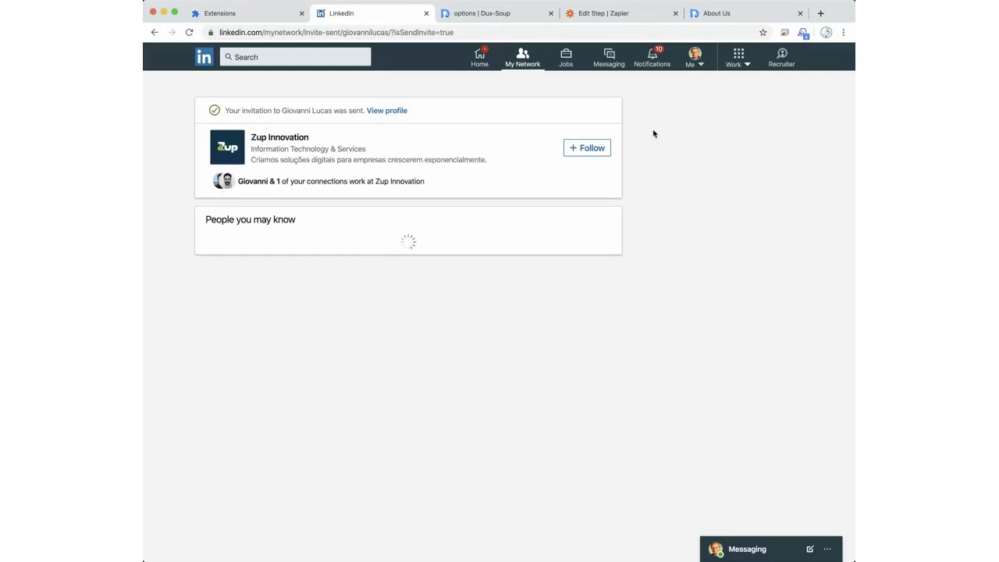
scroll(654, 133, down, 1)
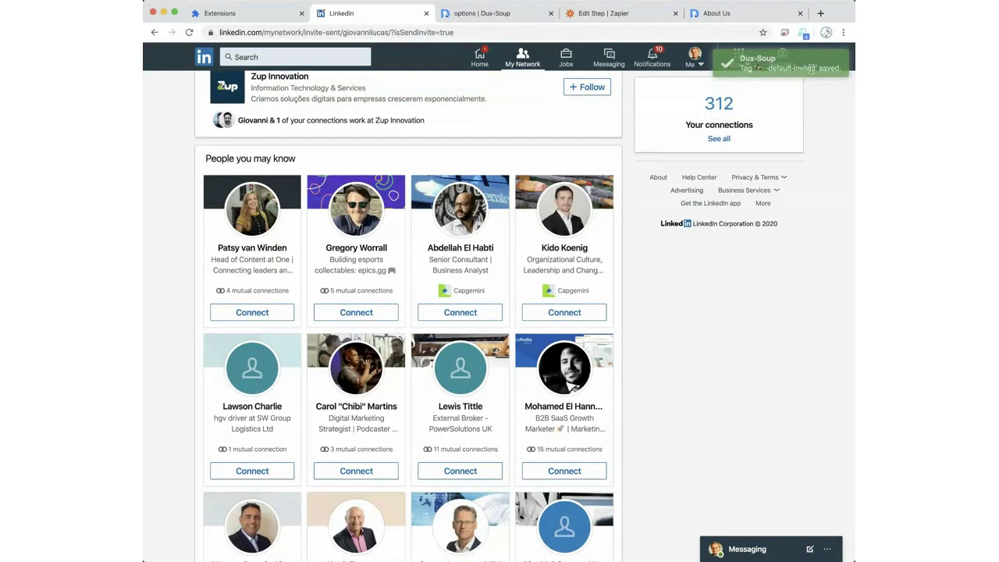
Step: In the Dux-Soup options, turn off automatic connection requests to 2nd and 3rd degree connections and return to the webhook settings
click(500, 13)
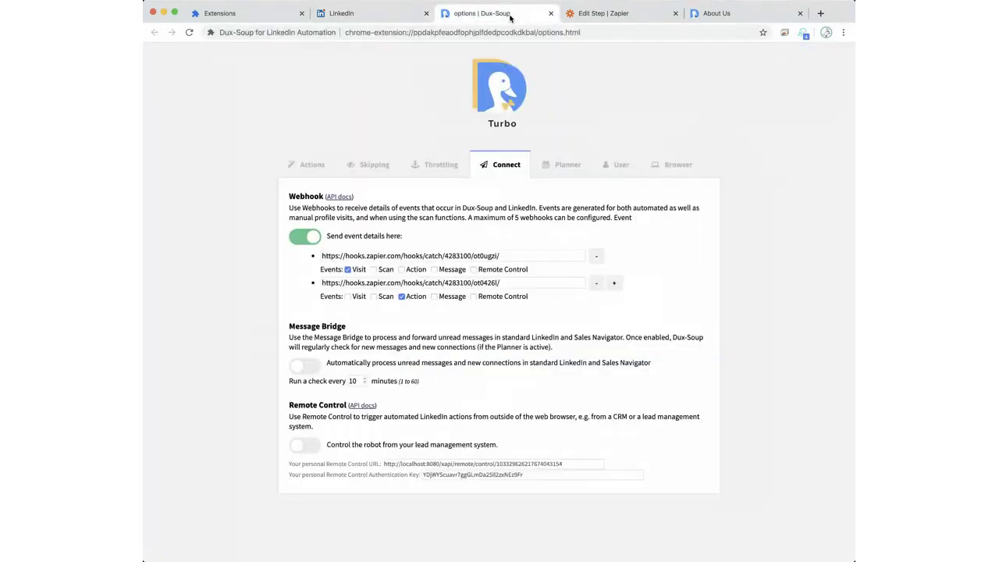
click(297, 164)
click(300, 228)
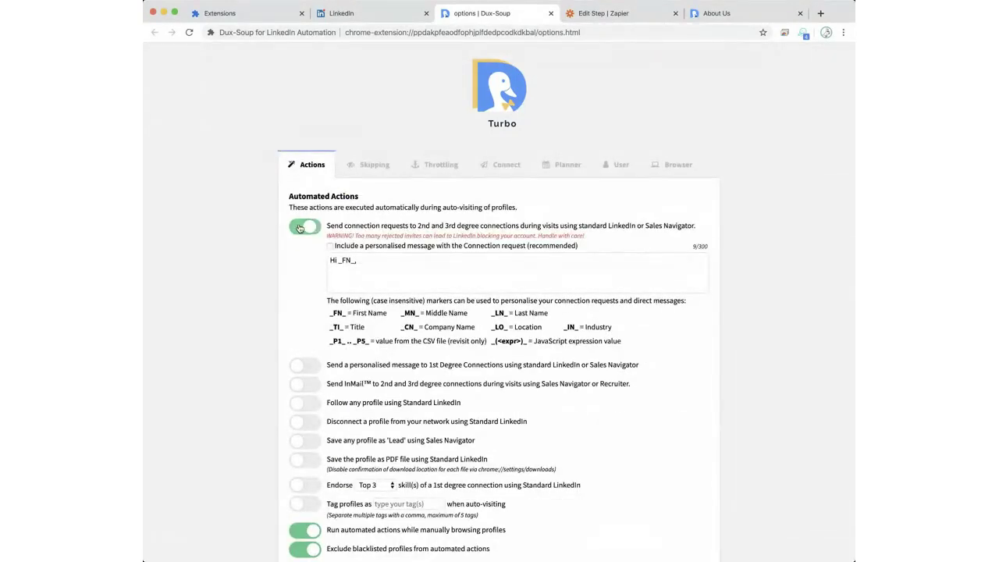
click(508, 165)
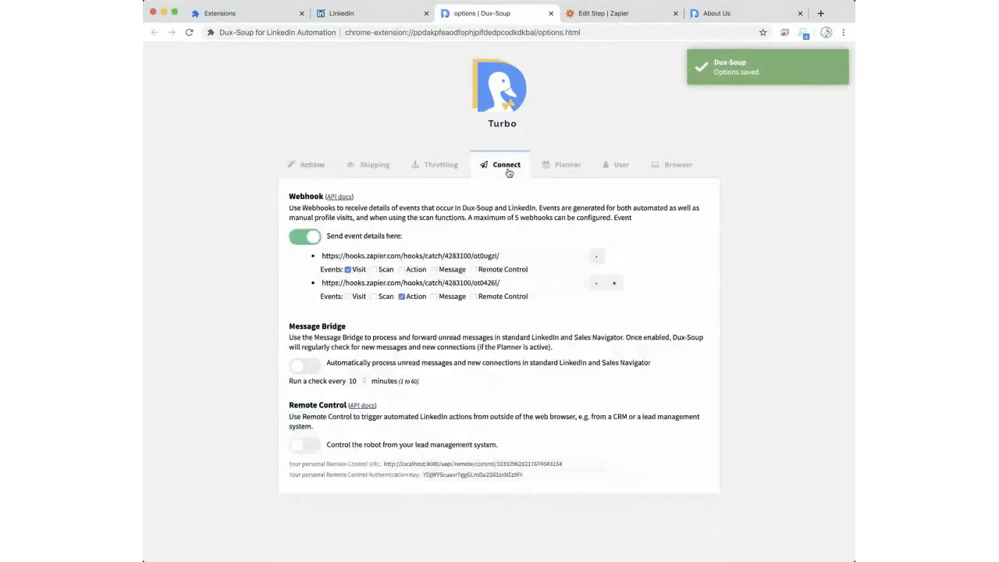
Step: Return to Zapier, test the Catch Hook trigger, and expand the pulled sample to review its action data fields
click(621, 14)
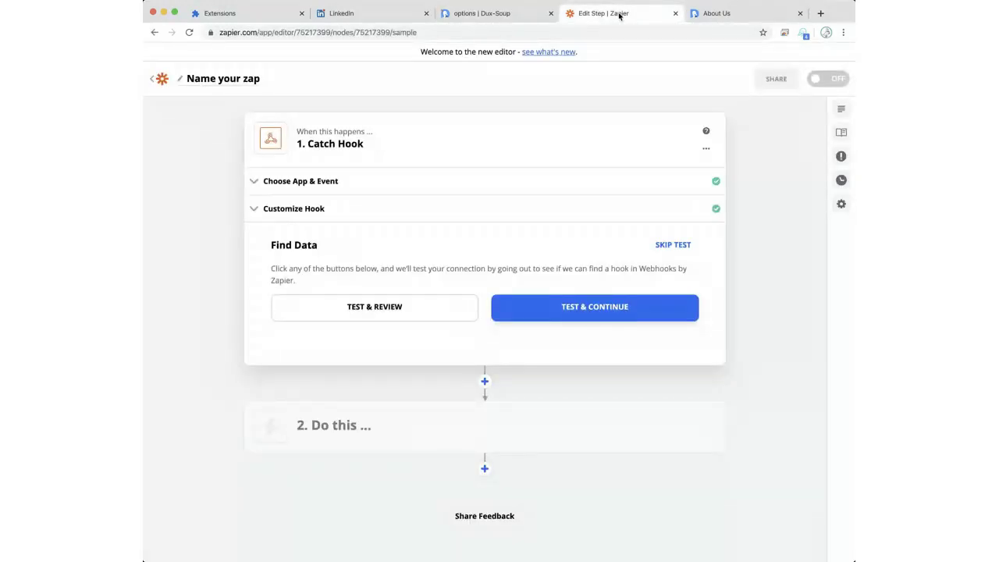
click(394, 307)
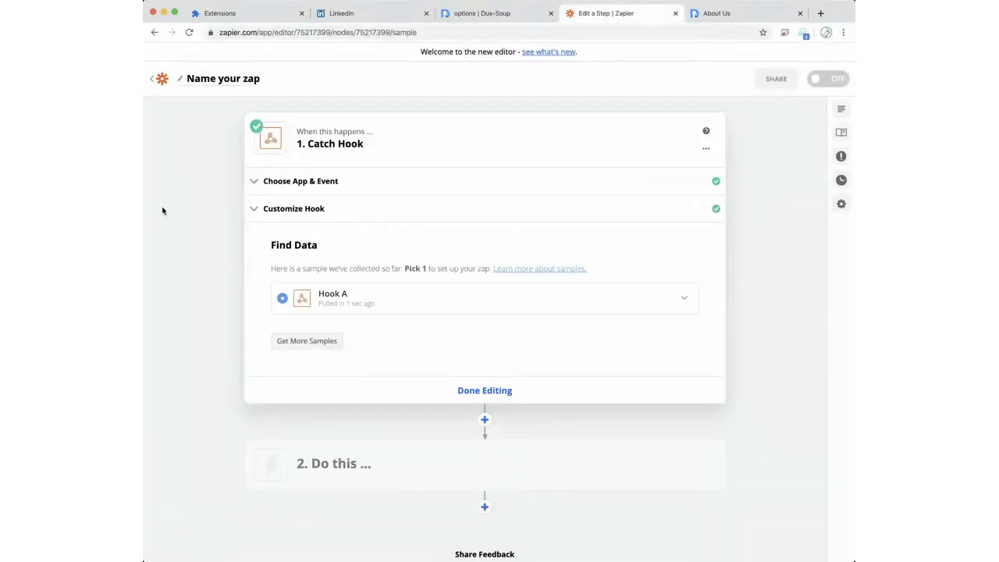
click(344, 301)
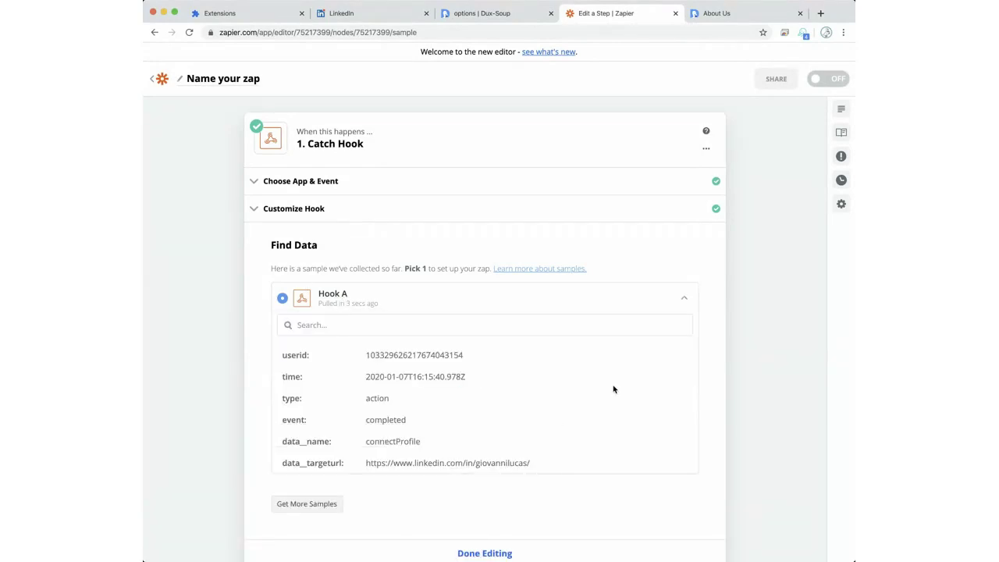
scroll(613, 389, down, 1)
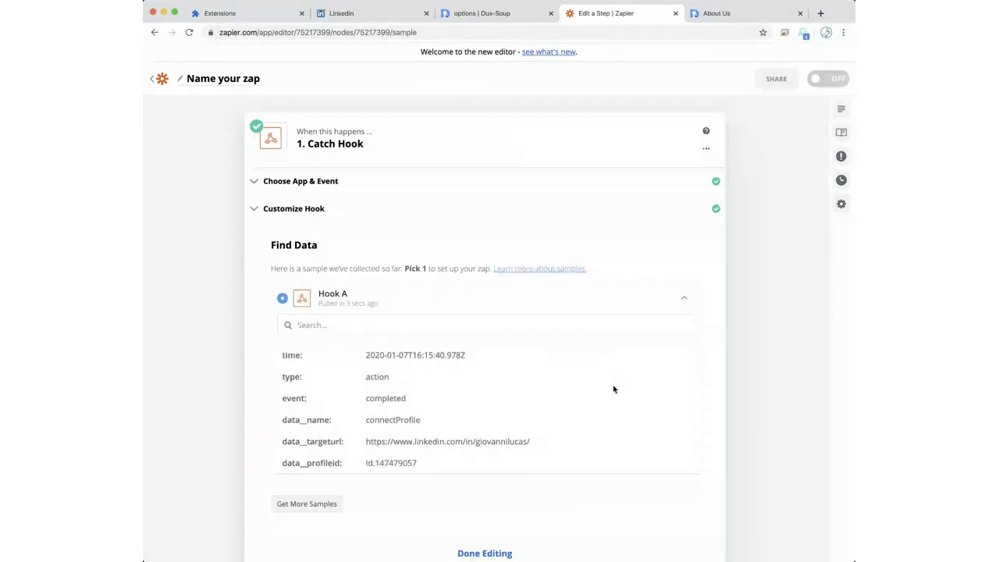
scroll(613, 389, down, 1)
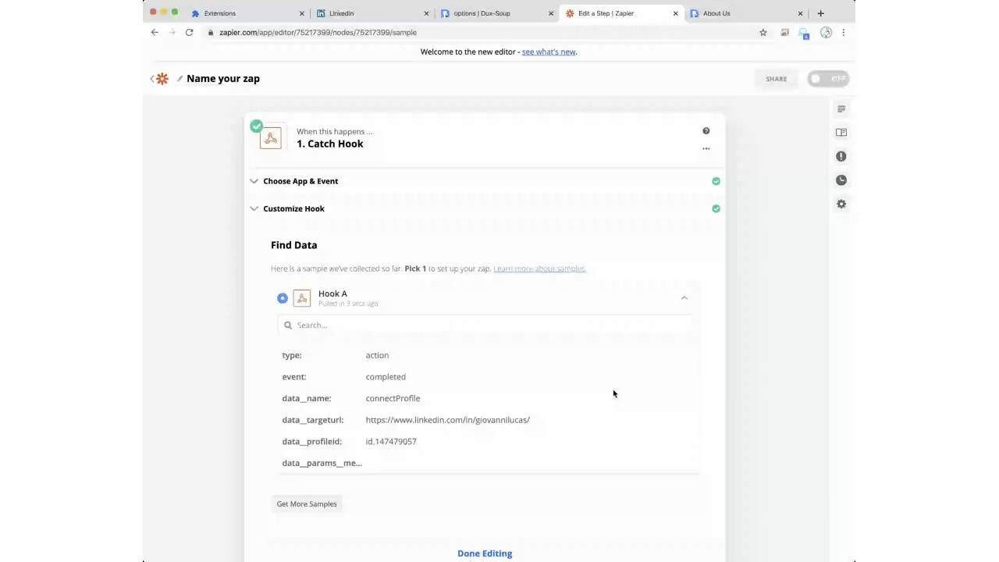
scroll(614, 394, down, 1)
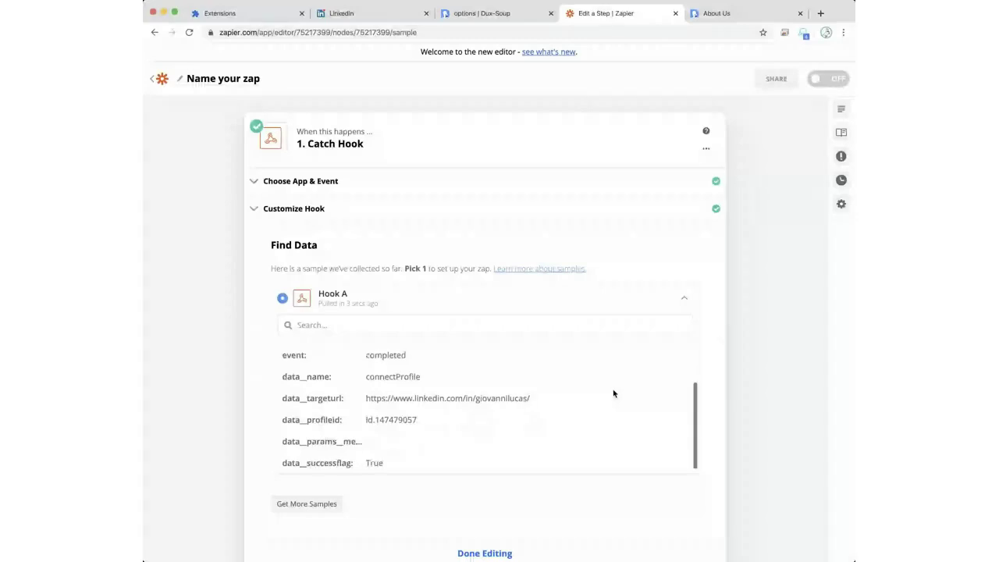
scroll(613, 394, down, 1)
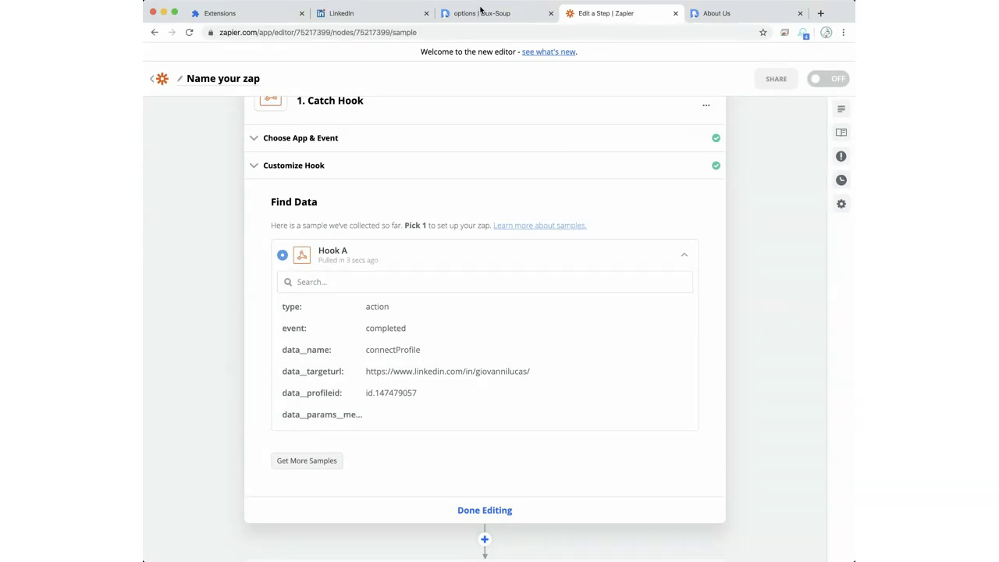
Step: Leave the zap editor for the list of zaps, and open the network connections list in LinkedIn
click(159, 81)
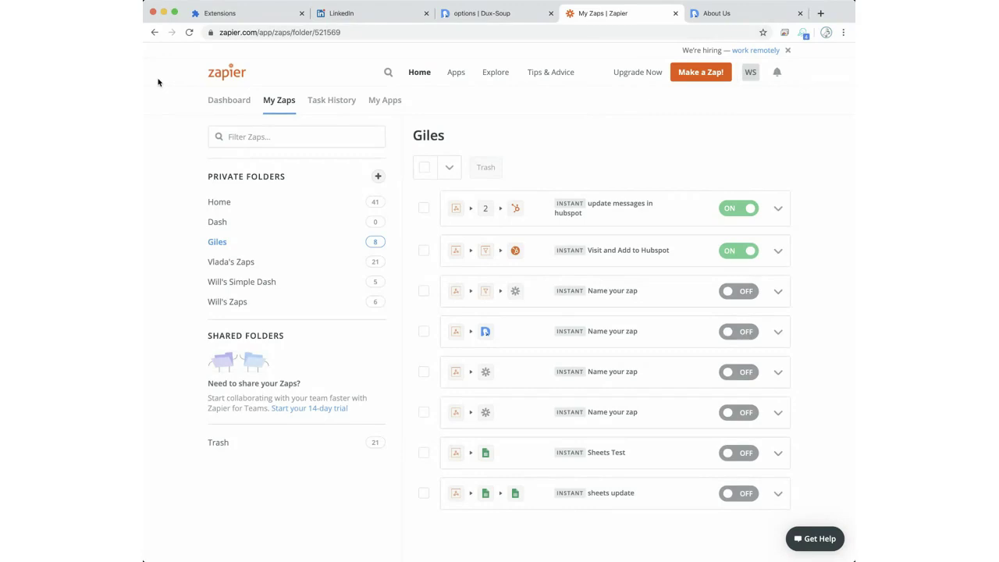
click(392, 17)
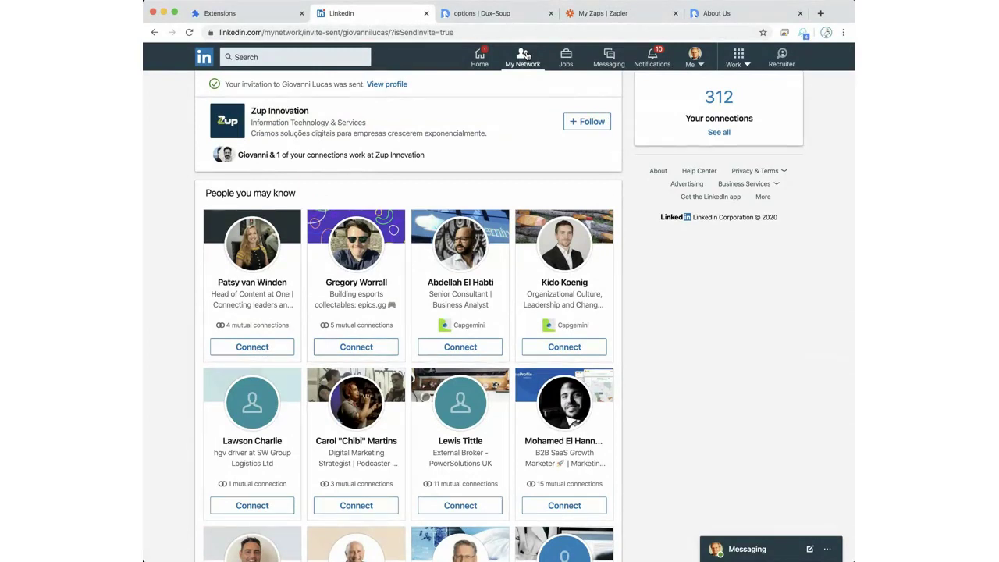
click(526, 55)
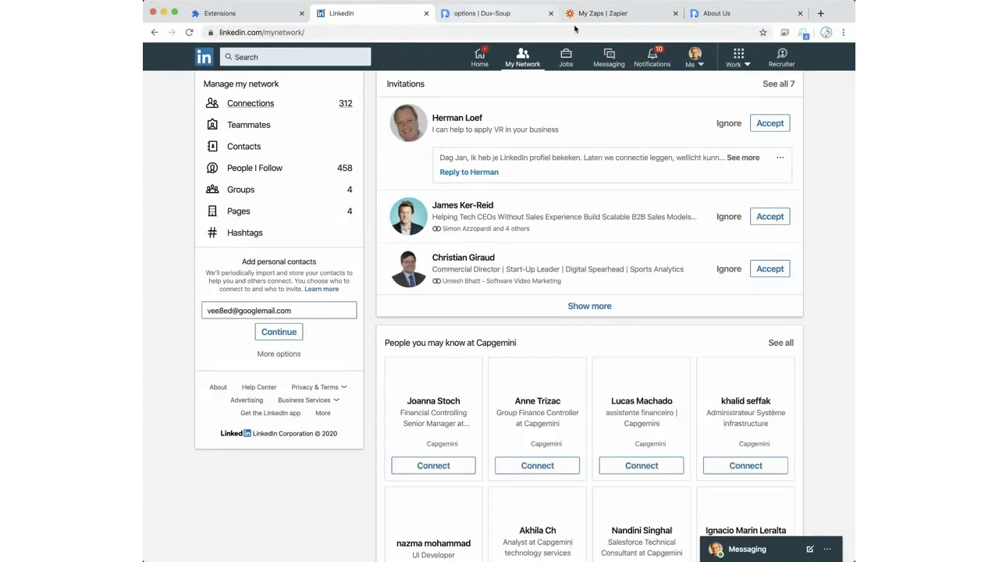
Step: Create another zap in Zapier with Webhooks by Zapier and the Catch Hook event as its trigger, and continue to its customization
click(630, 15)
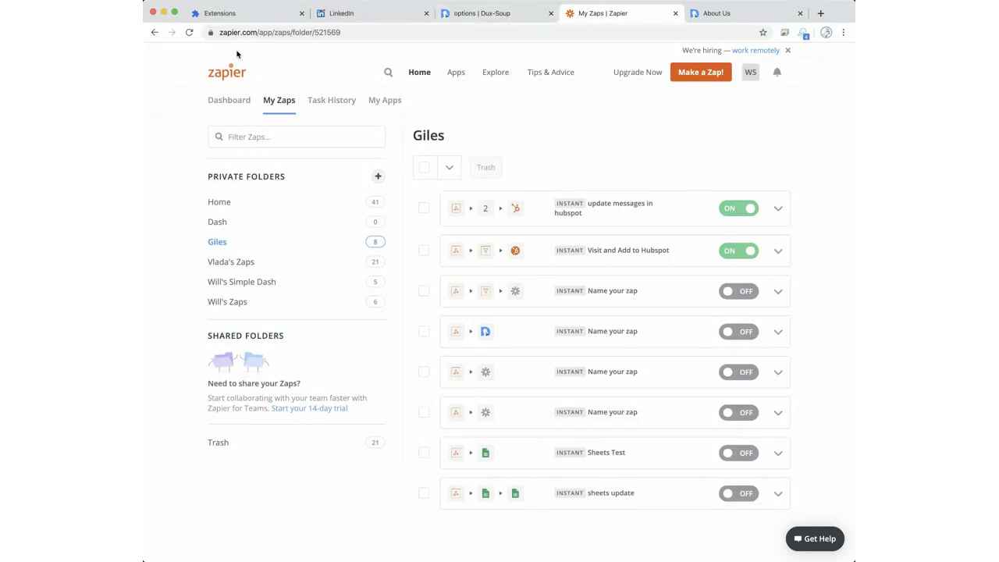
click(697, 72)
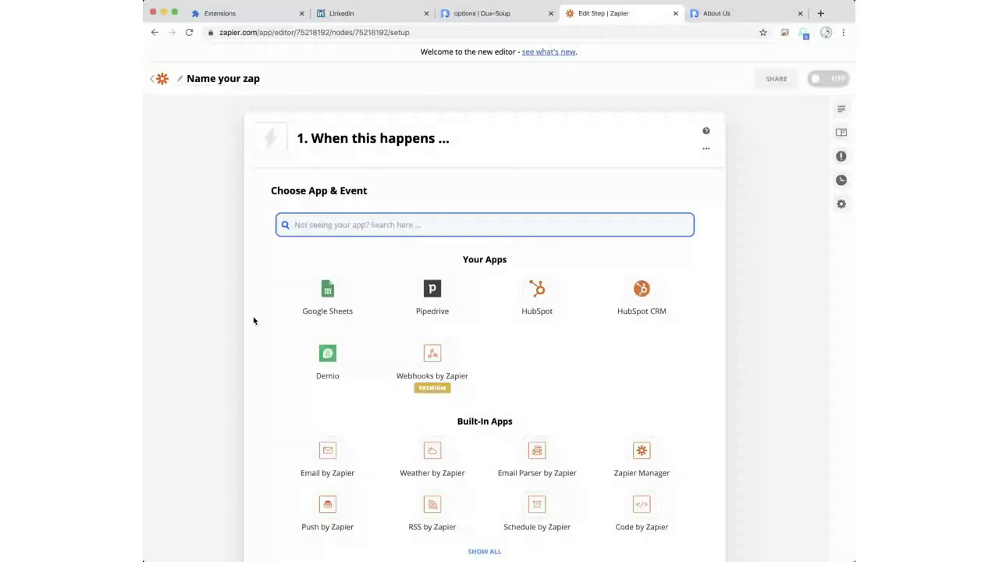
click(433, 358)
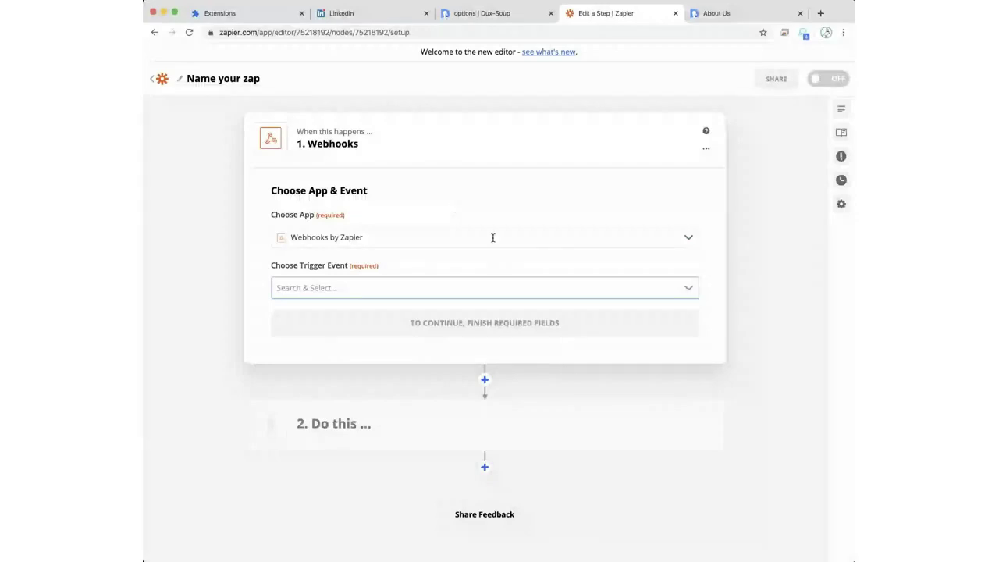
click(461, 289)
click(441, 360)
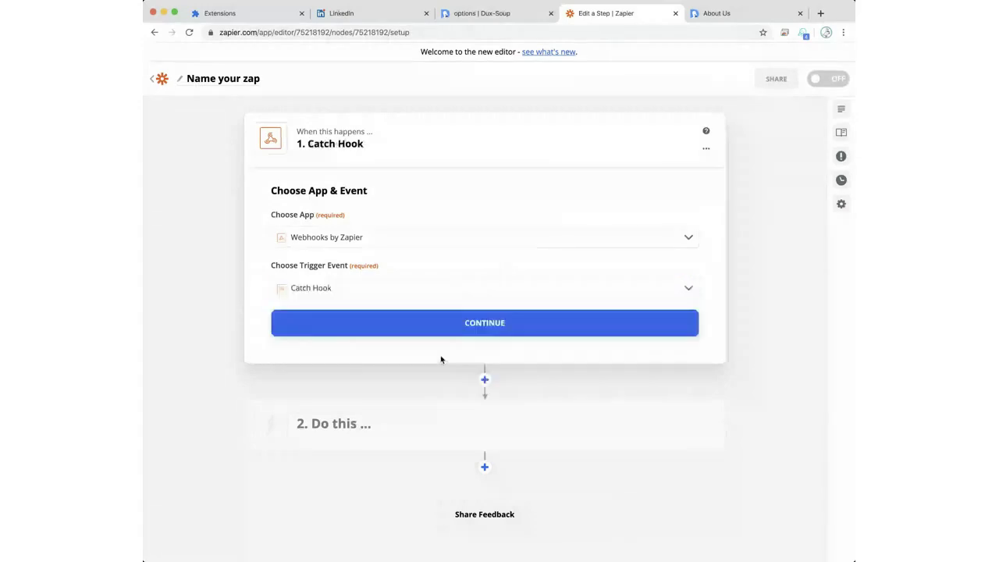
click(478, 324)
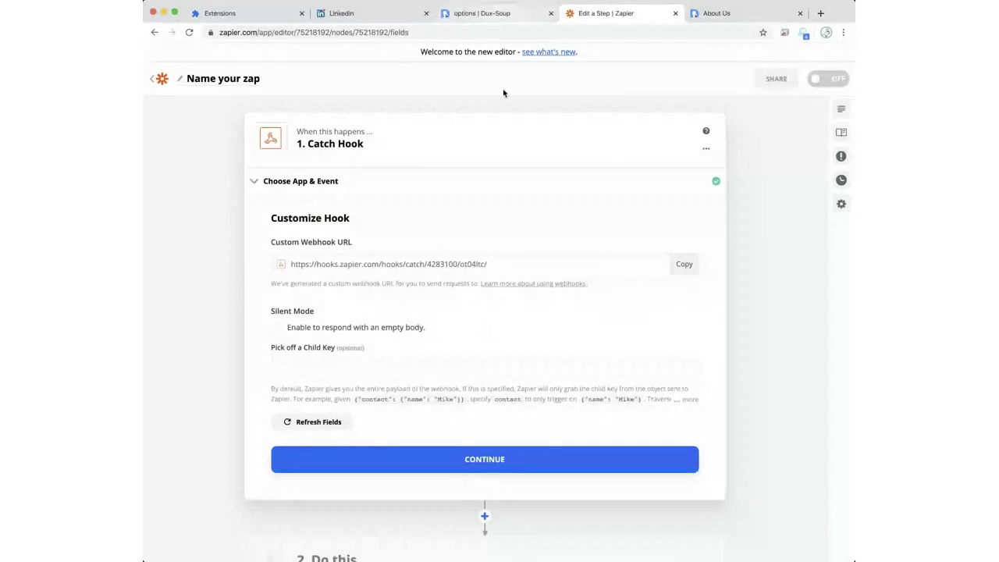
Step: Copy the new zap's custom webhook URL and add a third webhook in Dux-Soup that sends only Message events
click(684, 264)
click(504, 16)
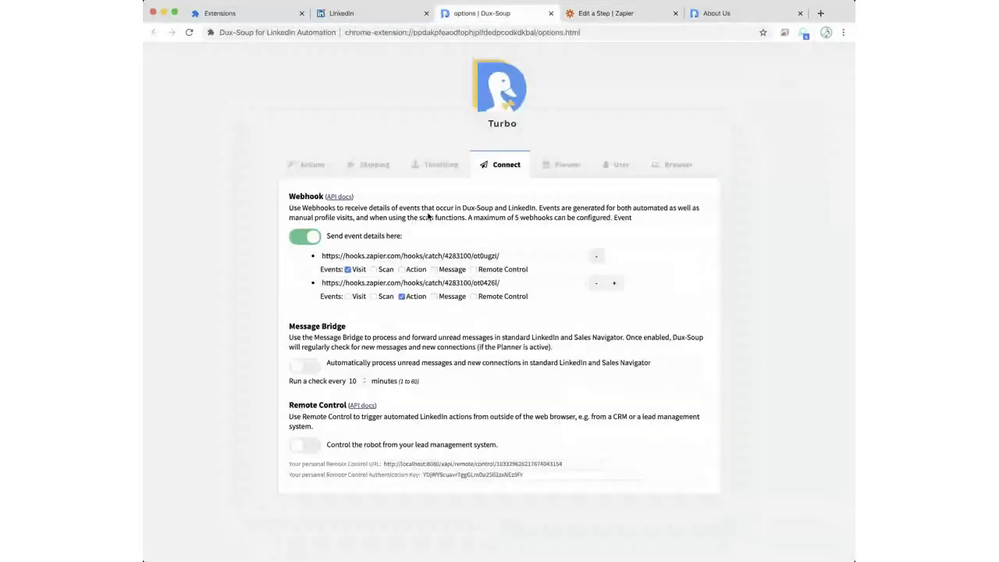
click(614, 284)
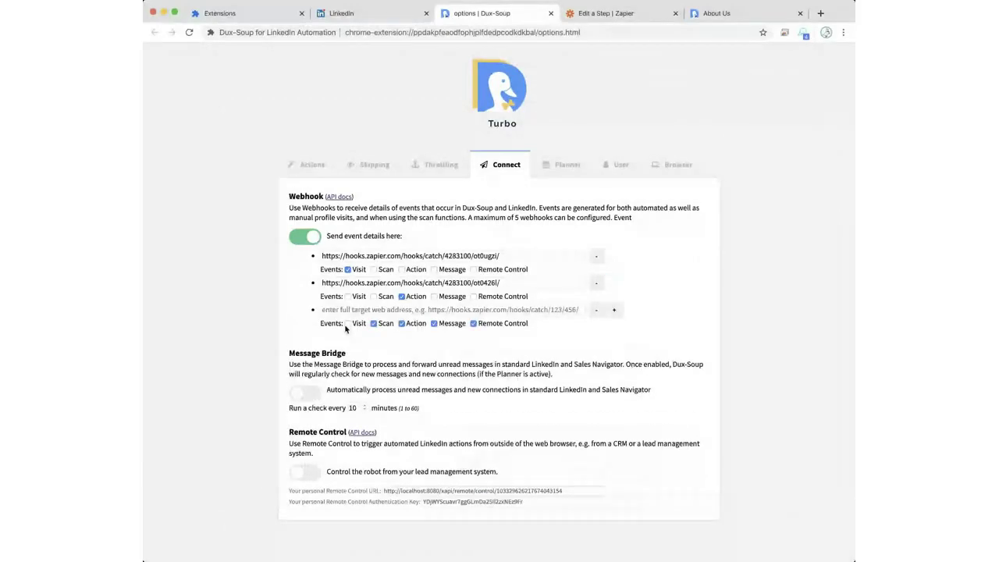
click(374, 324)
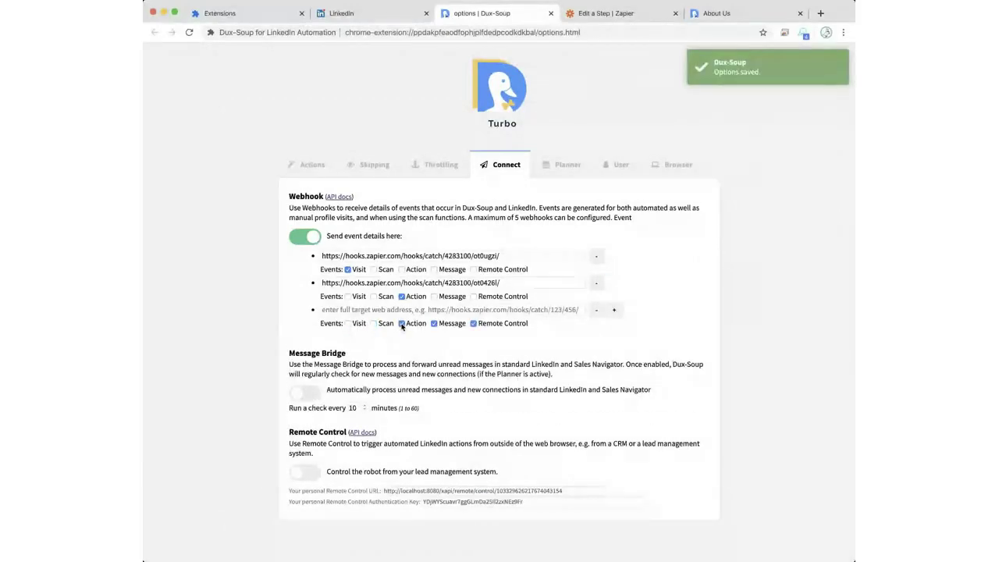
click(402, 324)
click(474, 324)
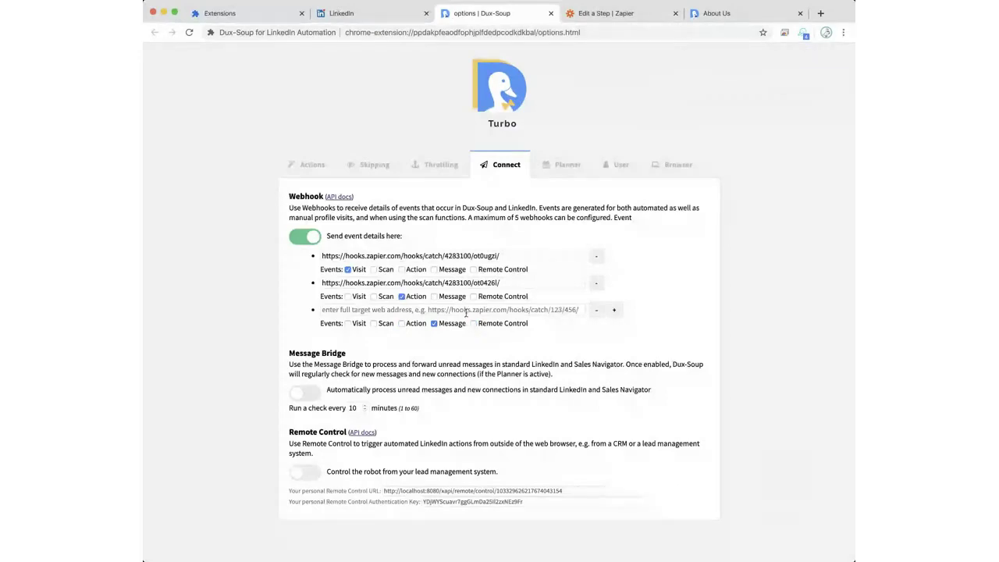
Step: Paste the copied Zapier URL as the third webhook's address and save it
click(467, 313)
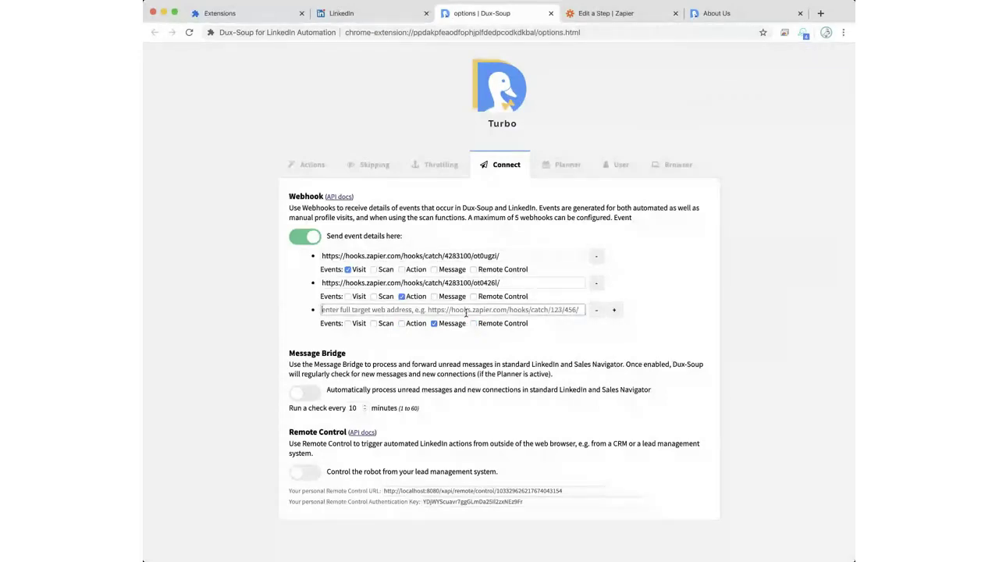
key(super+v)
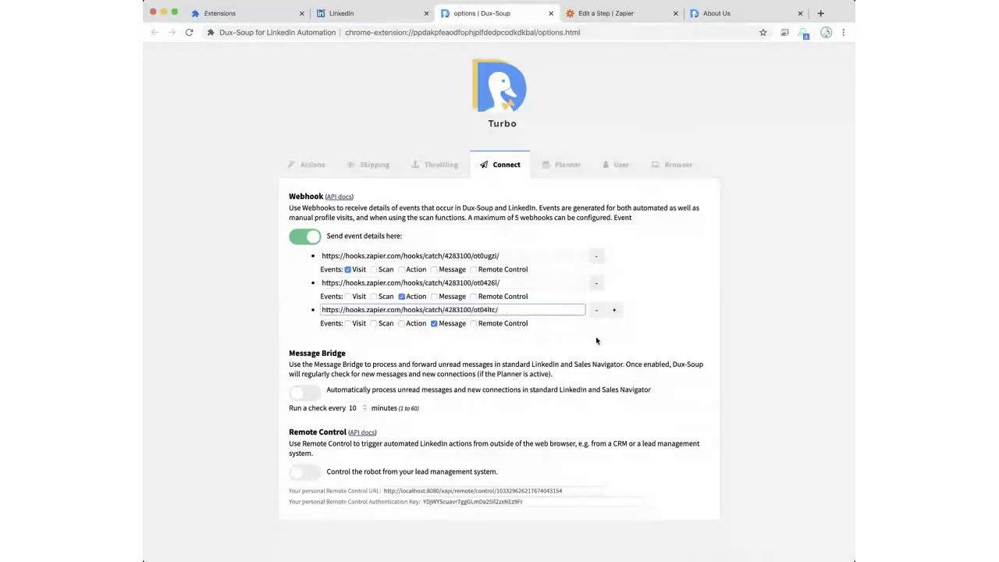
click(688, 302)
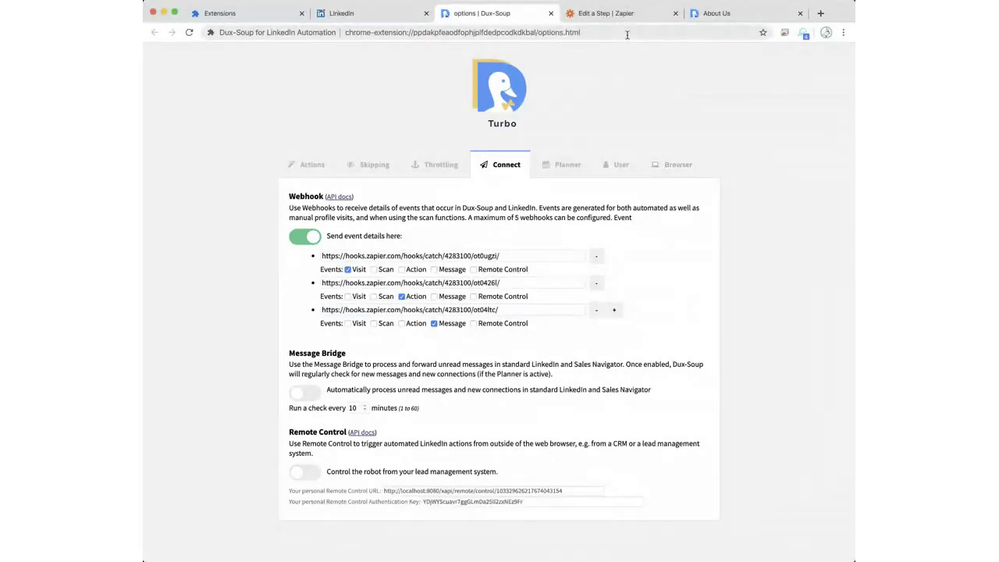
Step: Try to continue from the Catch Hook customization to finding data in the Zapier zap
click(372, 15)
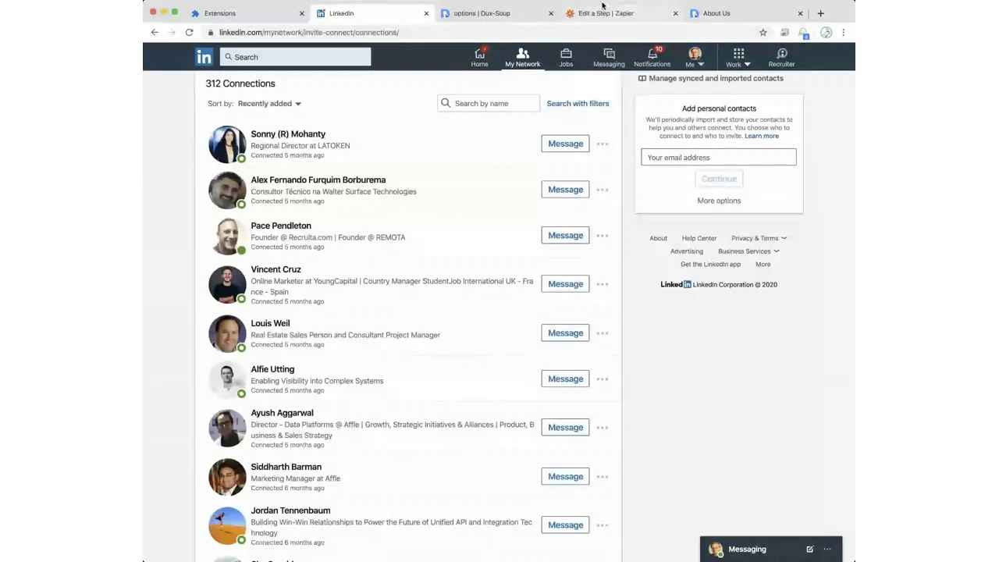
click(602, 16)
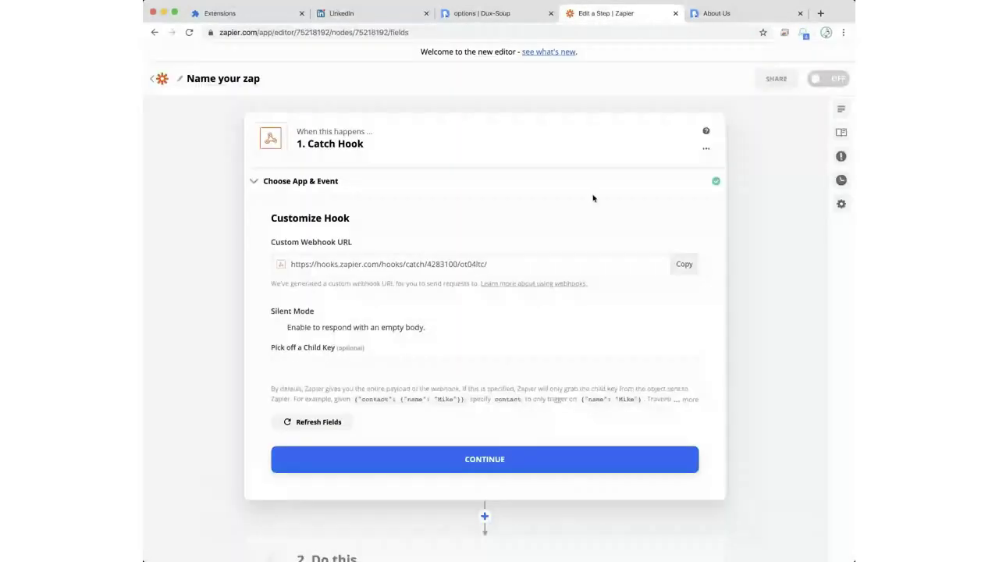
click(466, 461)
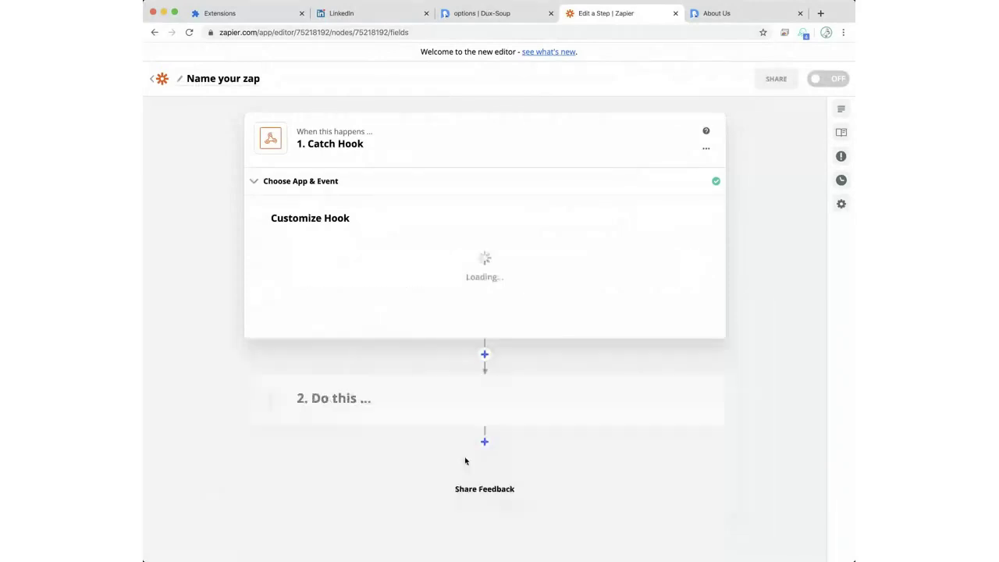
Step: Open the most recently added connection's profile in LinkedIn and remove its -default-accepted tag
click(509, 16)
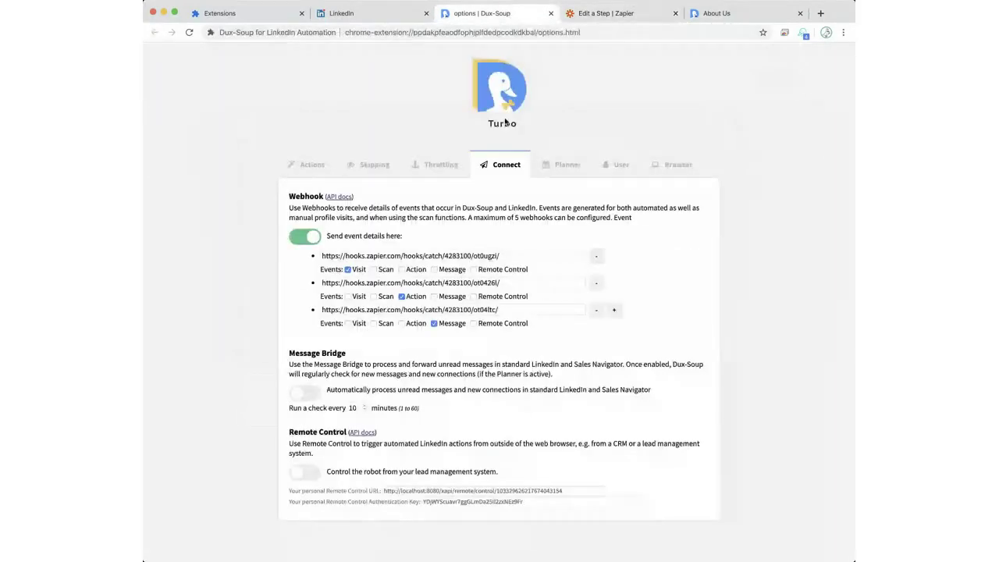
click(373, 16)
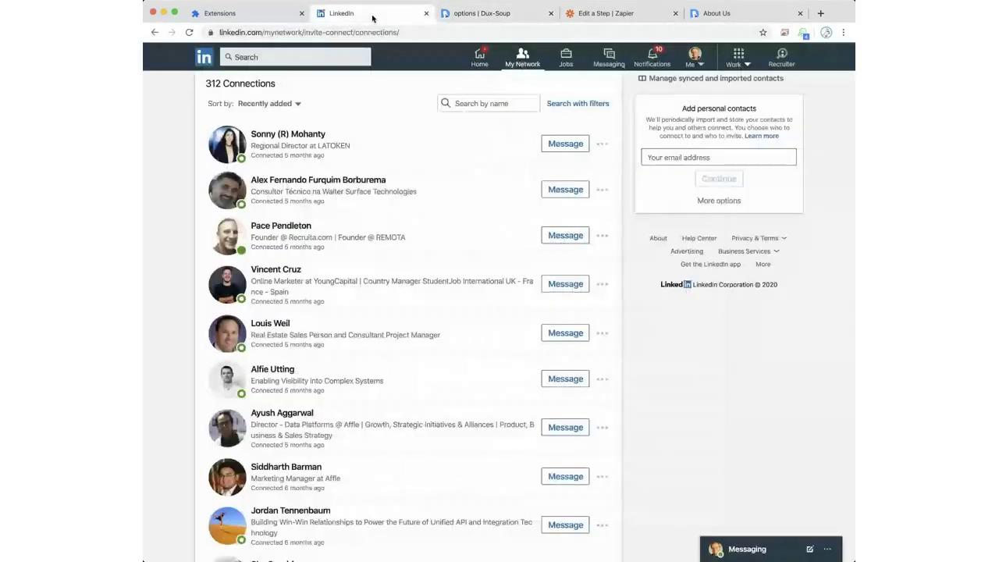
click(294, 135)
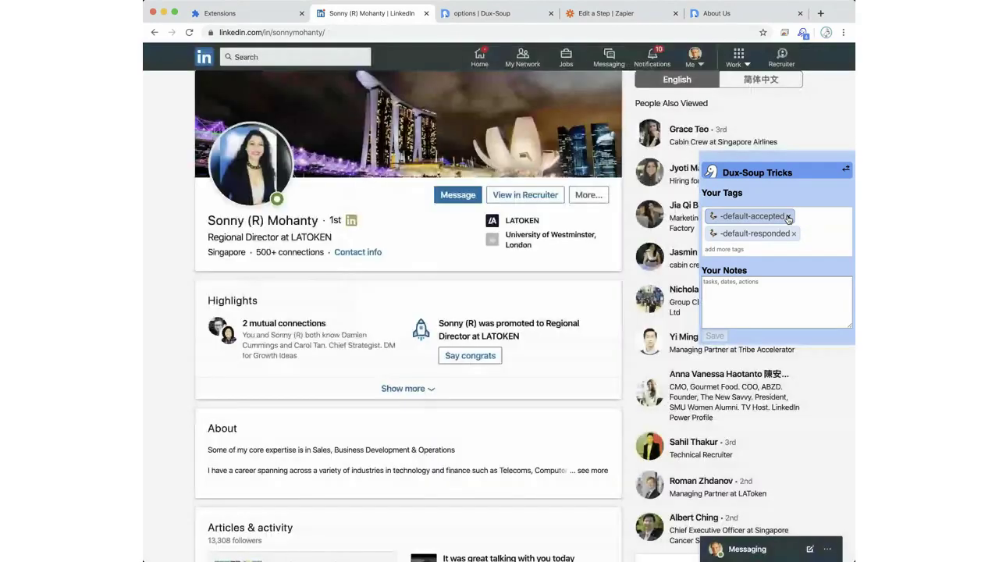
click(788, 217)
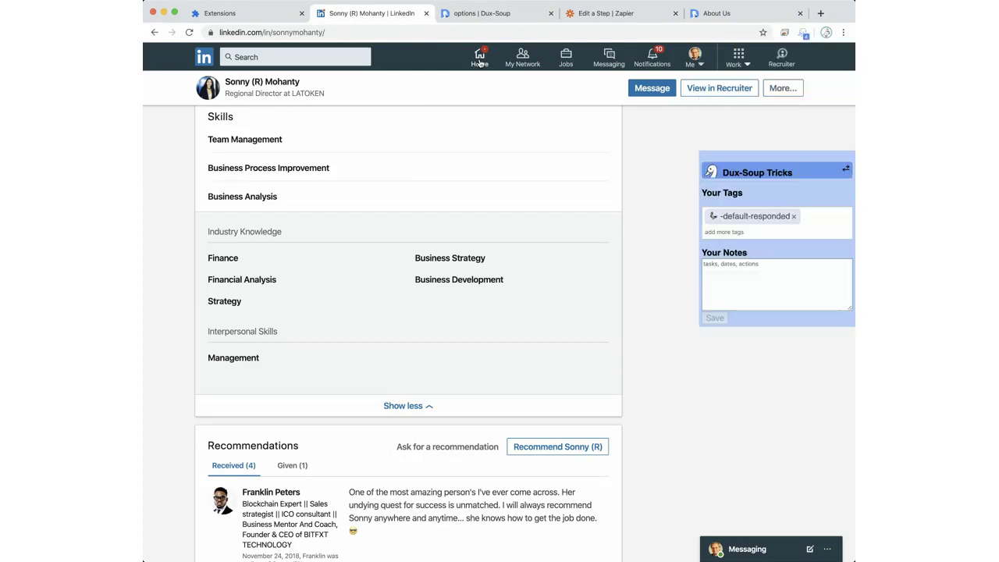
Step: Enable the Message Bridge in the Dux-Soup options to process unread messages and new connections automatically
click(508, 16)
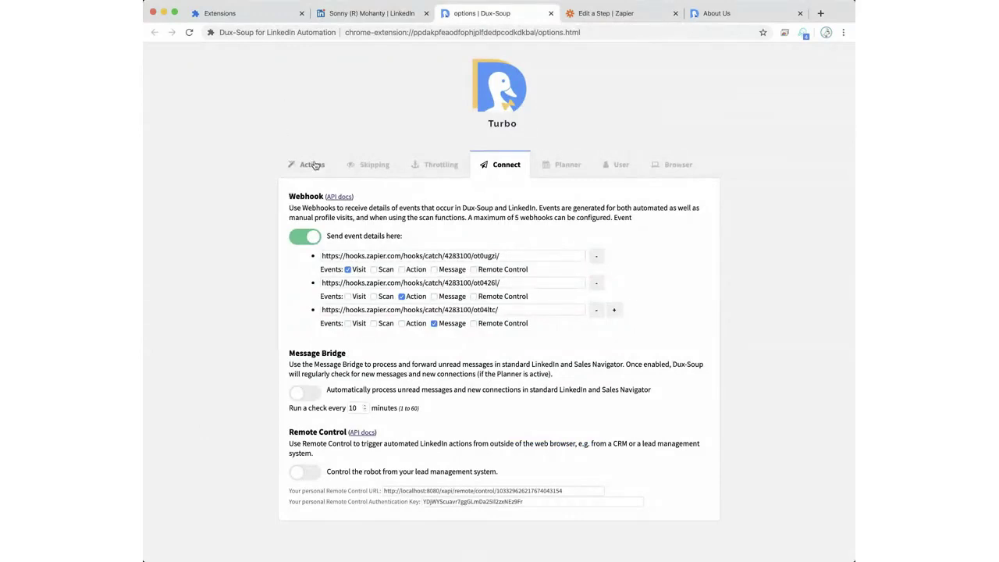
click(304, 399)
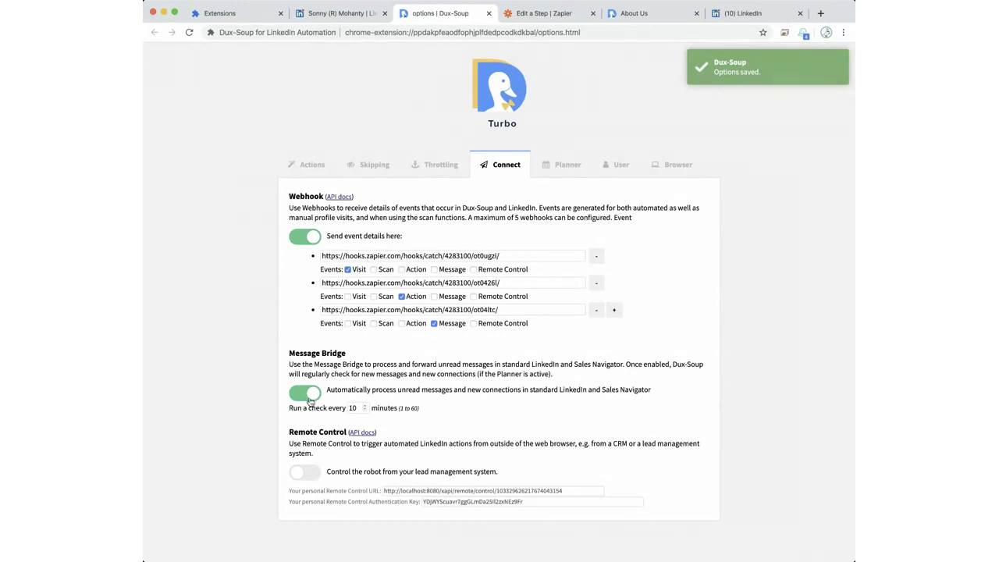
click(305, 394)
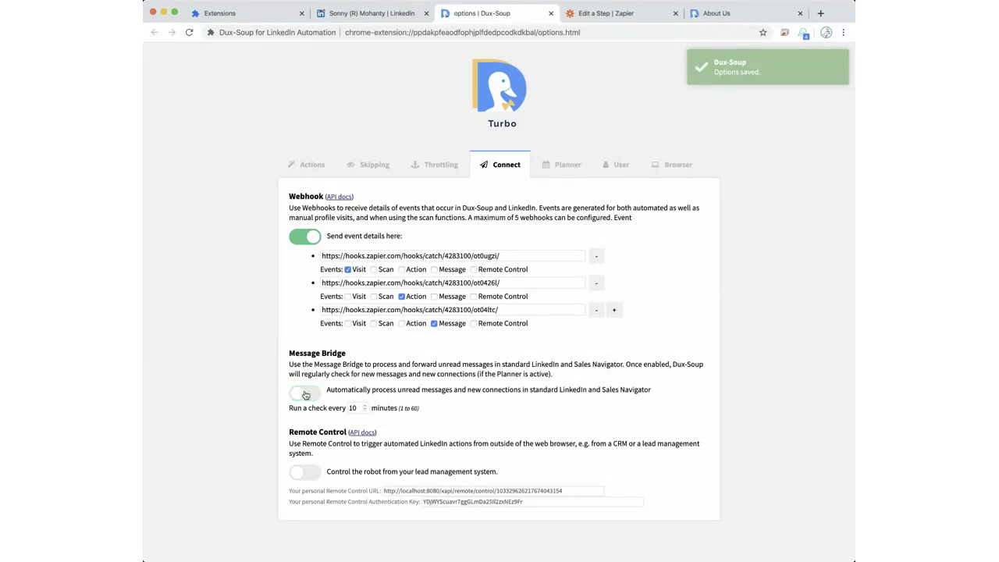
click(305, 394)
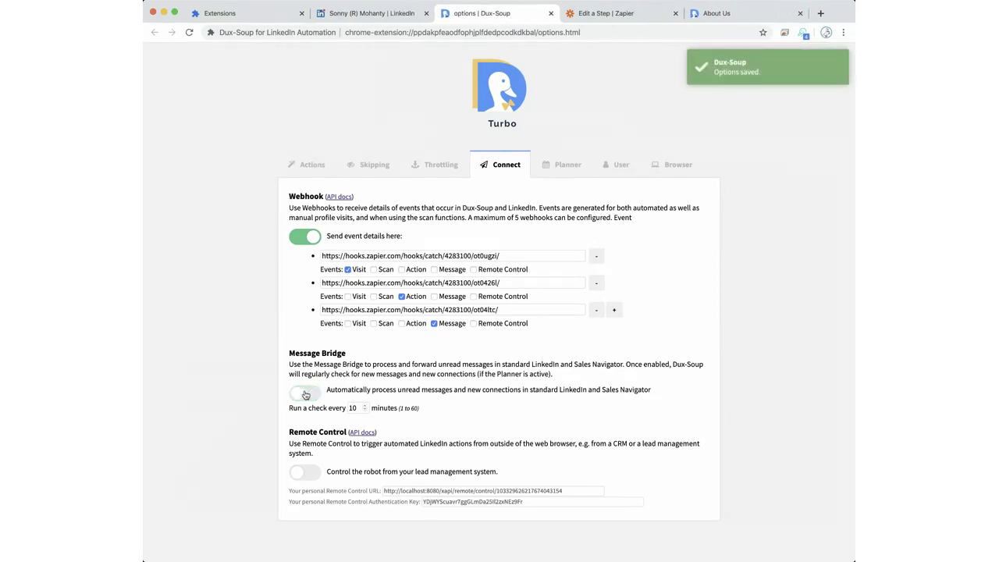
click(305, 394)
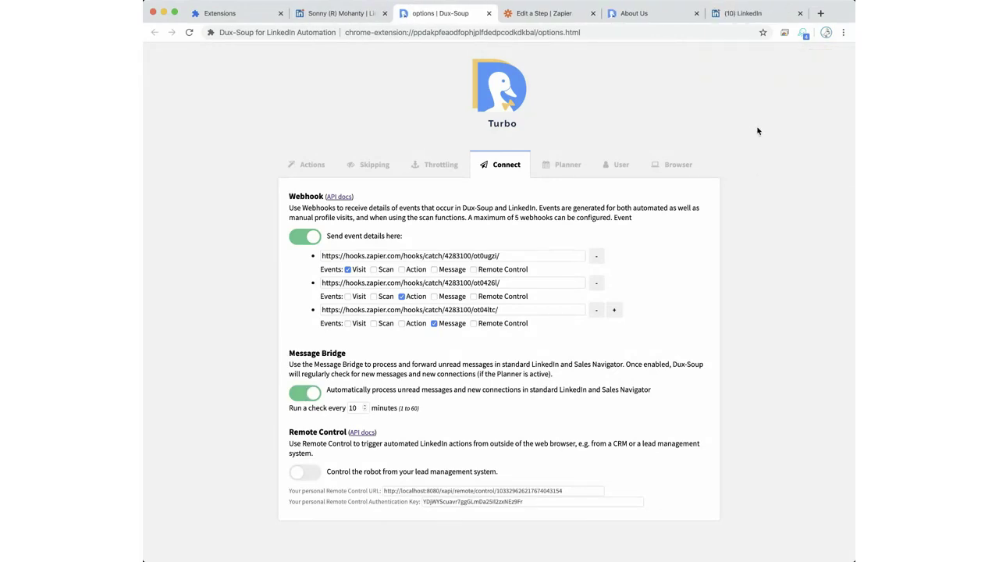
Step: Let the Message Bridge check the LinkedIn connections list for new connections, and switch it off in the Dux-Soup options
click(768, 12)
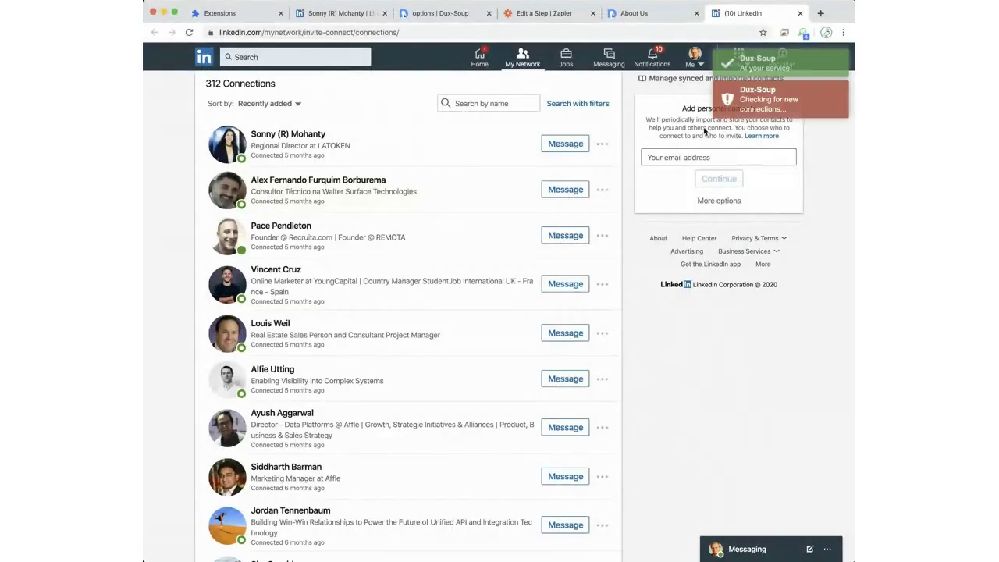
scroll(705, 131, down, 2)
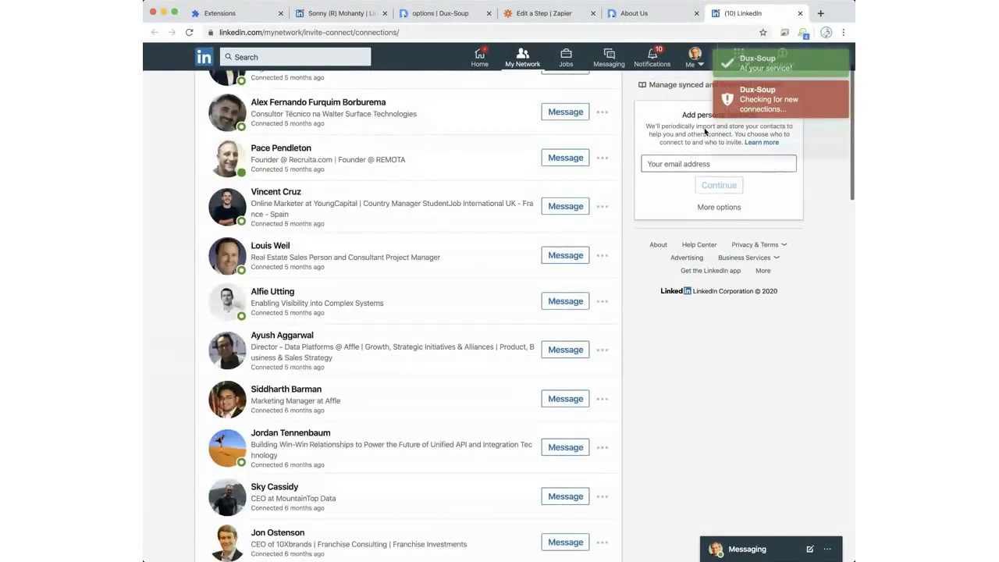
scroll(705, 131, down, 1)
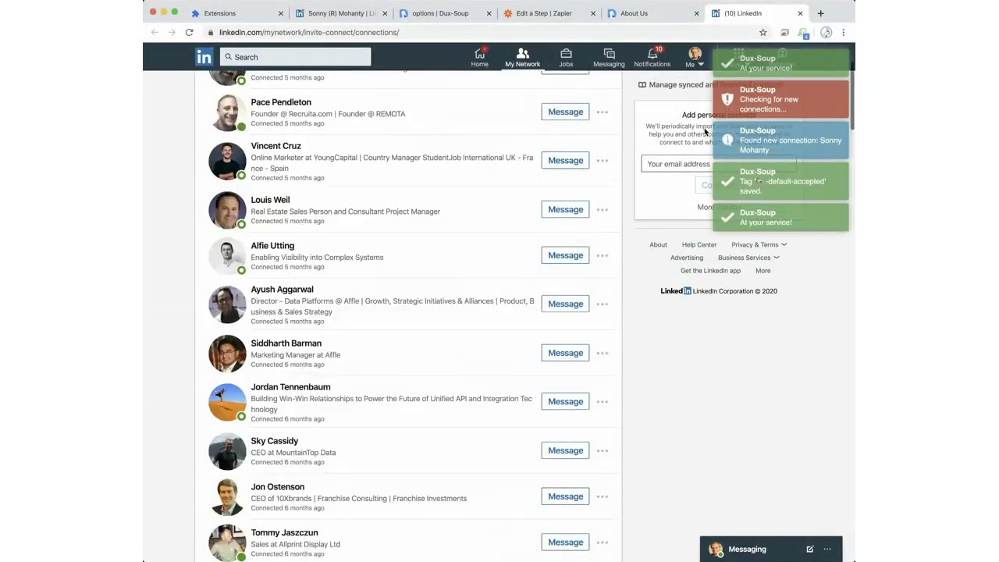
scroll(705, 132, down, 1)
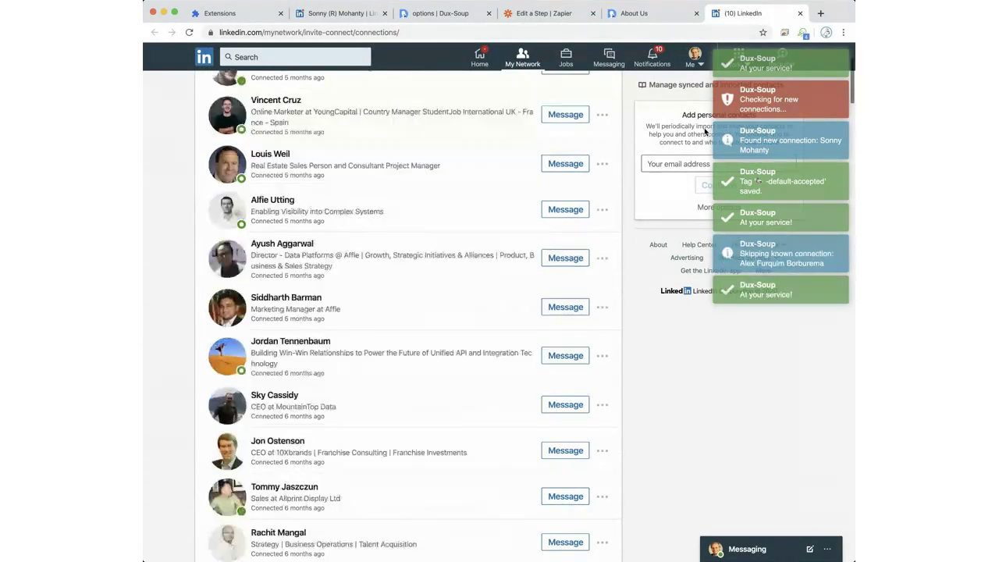
scroll(705, 131, down, 1)
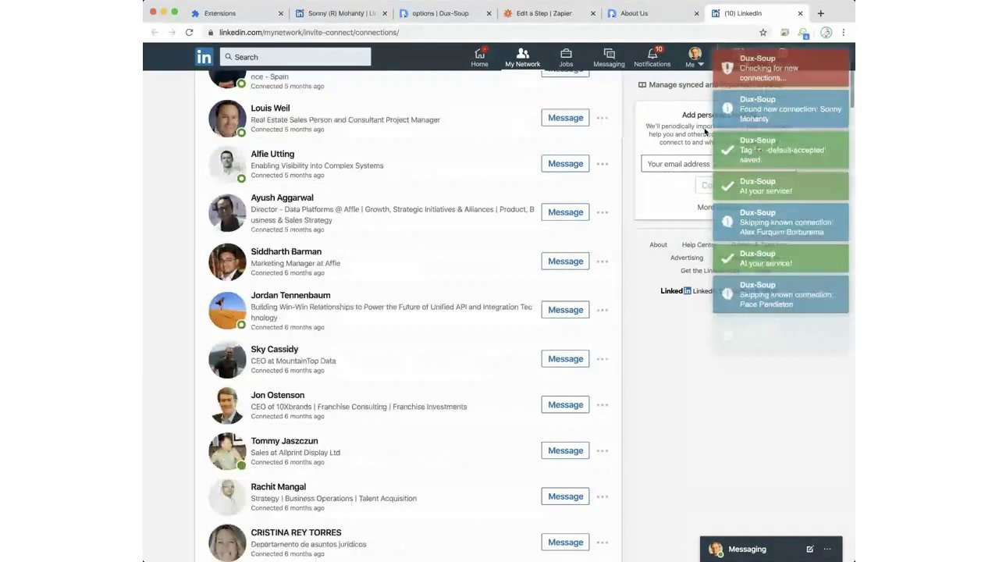
scroll(705, 131, down, 1)
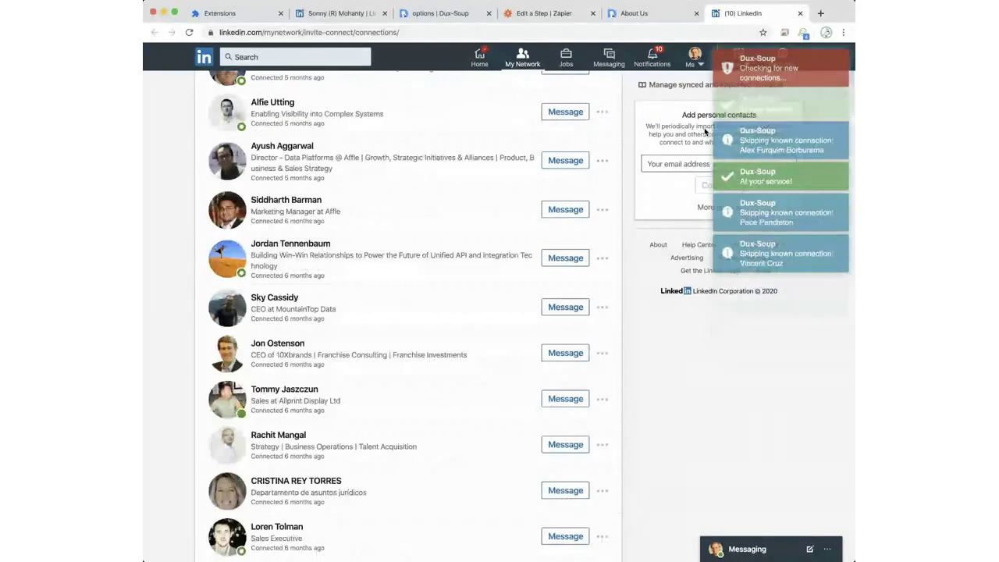
scroll(705, 131, down, 1)
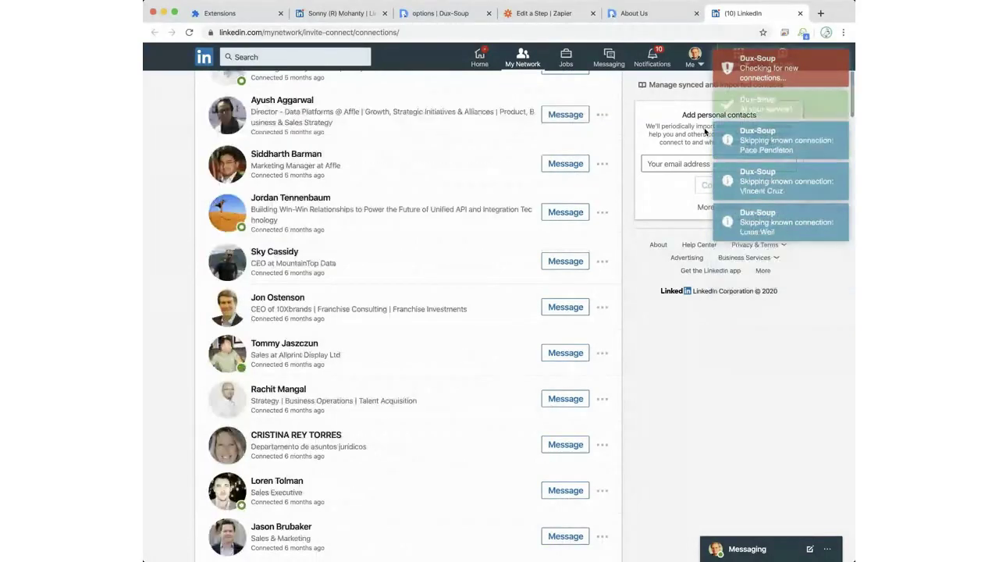
scroll(705, 131, down, 1)
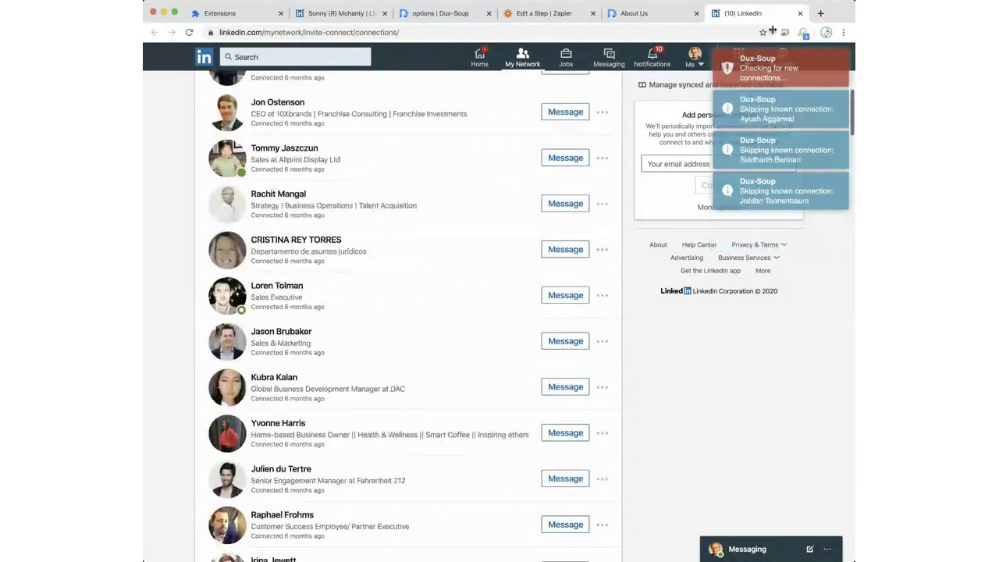
click(436, 16)
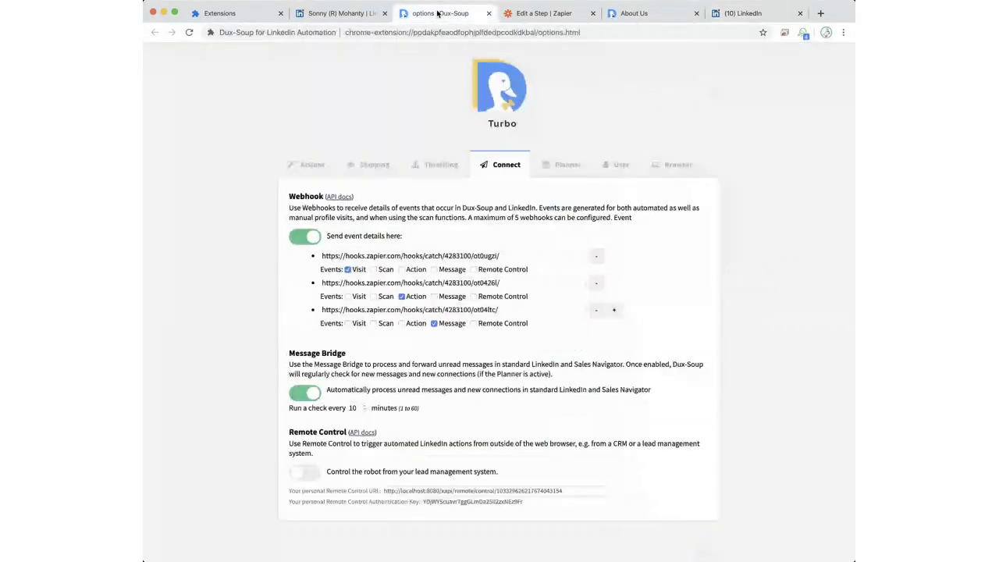
click(305, 395)
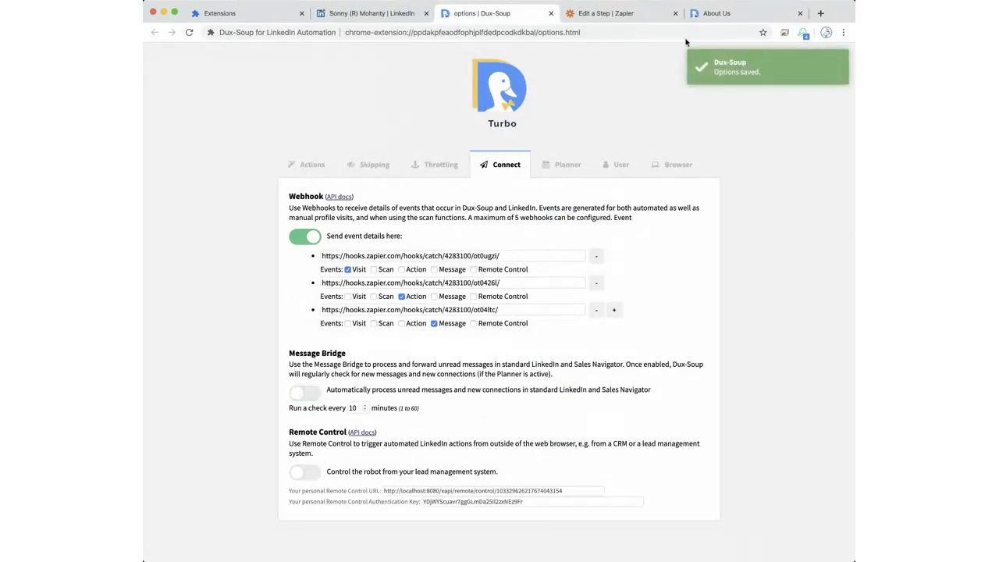
Step: Continue past the Catch Hook customization in Zapier and run Test & Review to pull in a sample hook
click(636, 16)
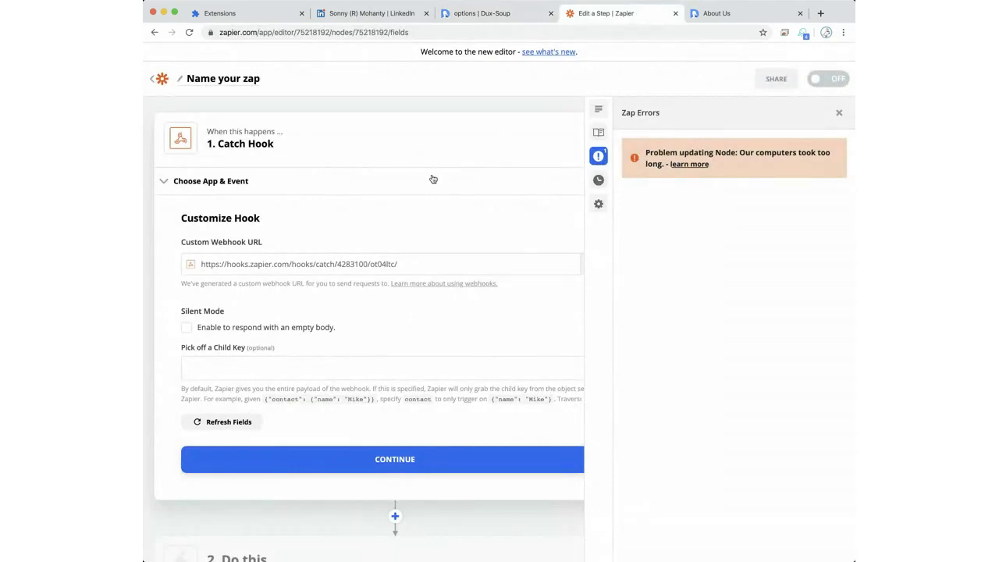
click(840, 115)
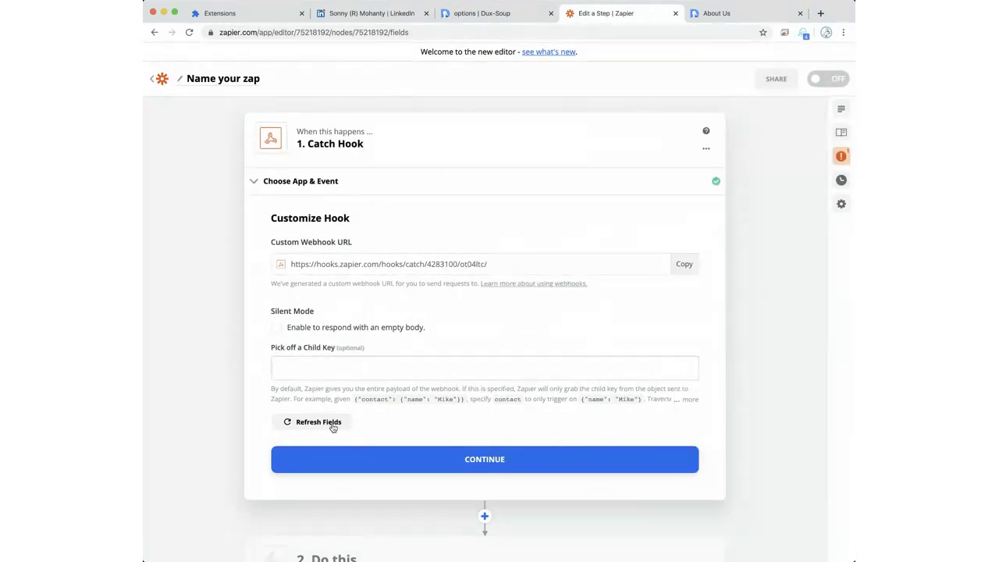
click(429, 459)
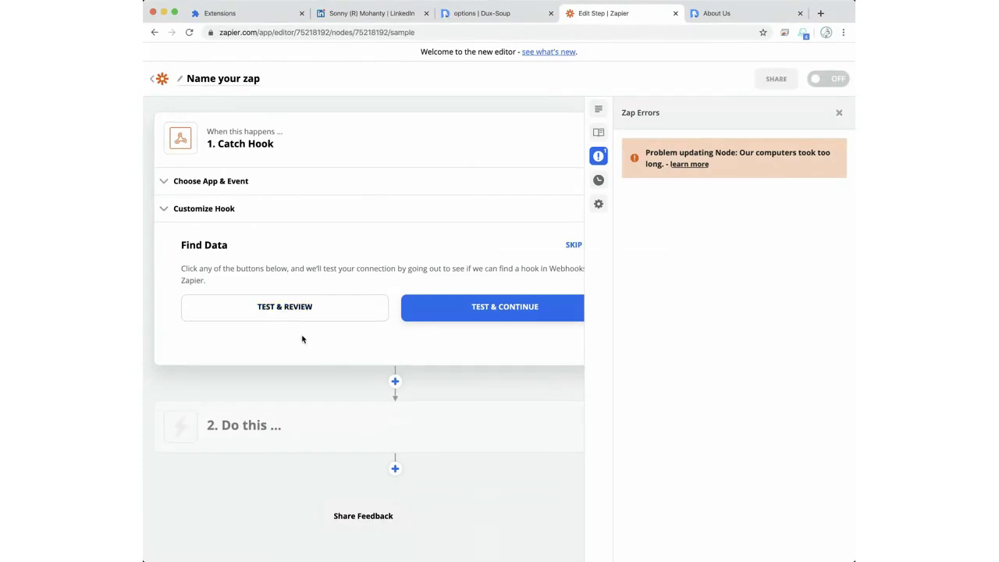
click(301, 315)
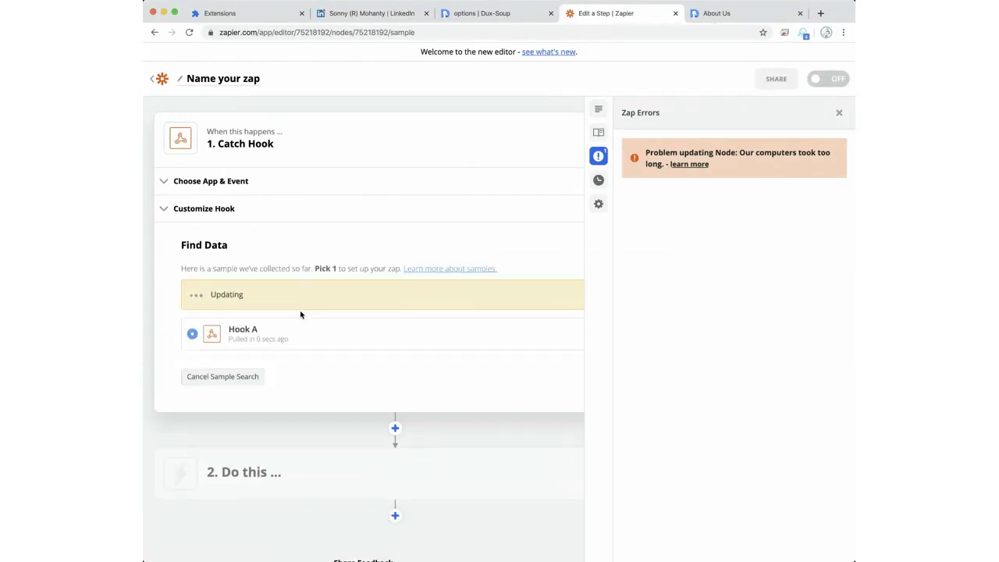
click(839, 113)
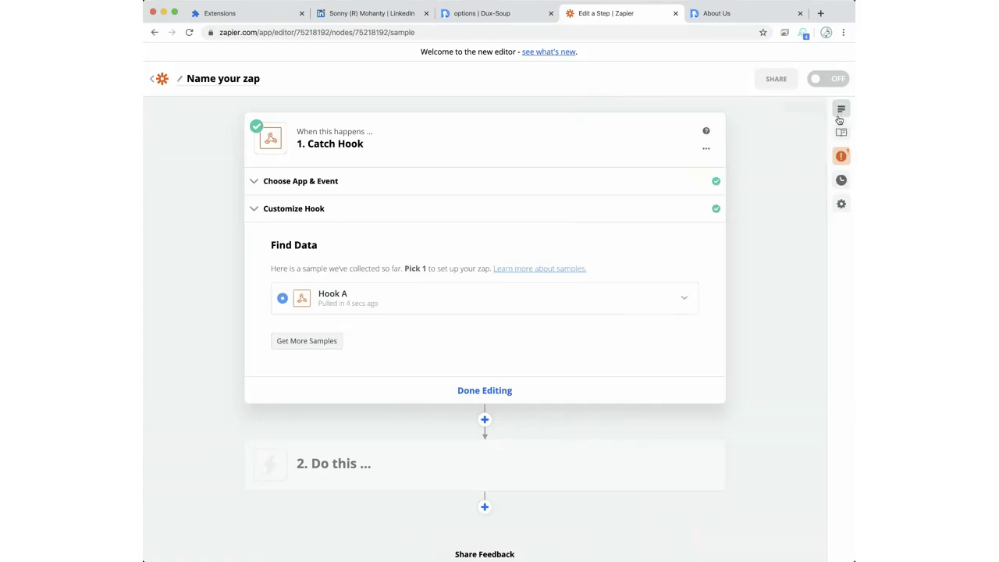
Step: Expand the Hook A sample and examine its message event fields down to the tags
click(336, 296)
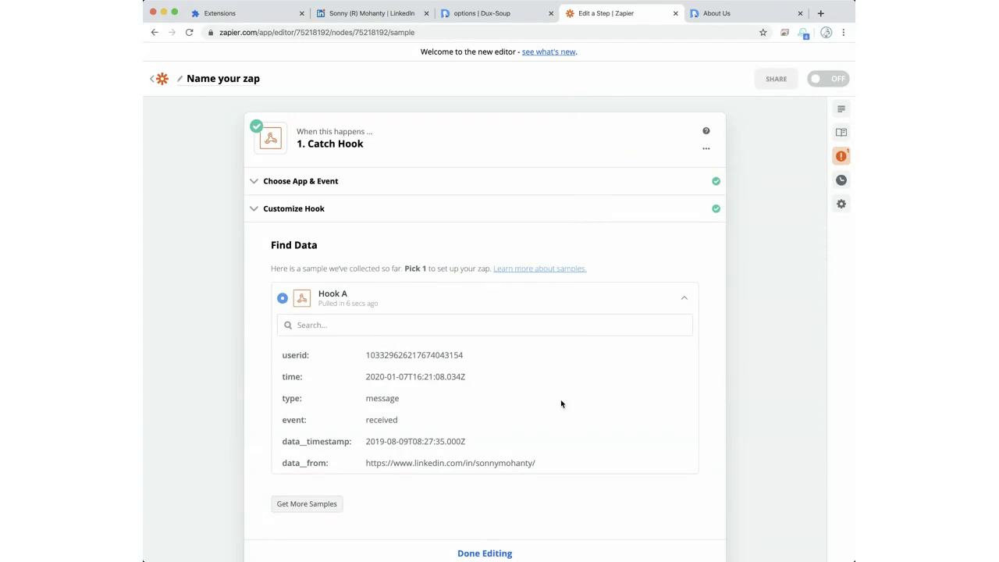
scroll(562, 403, down, 3)
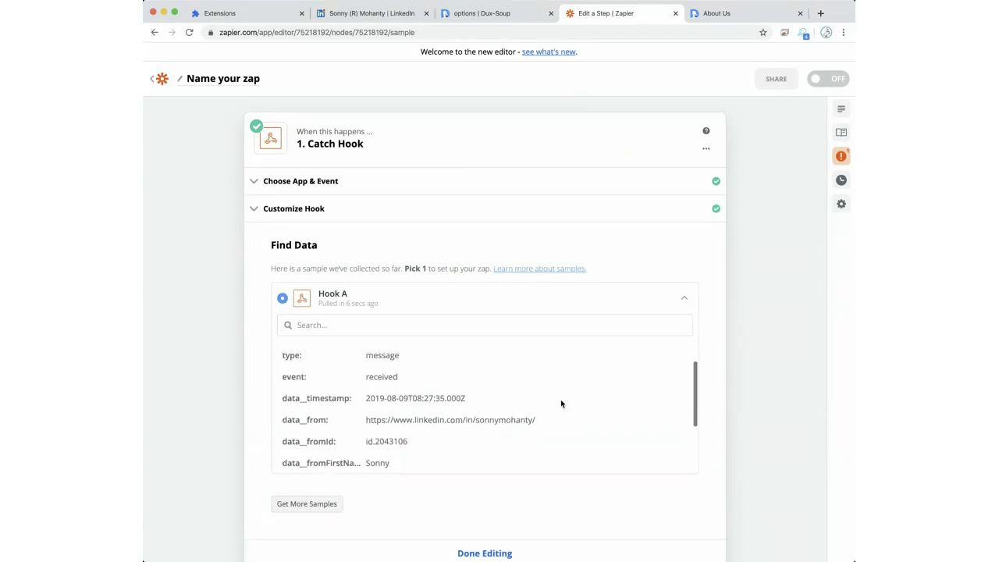
scroll(560, 402, down, 2)
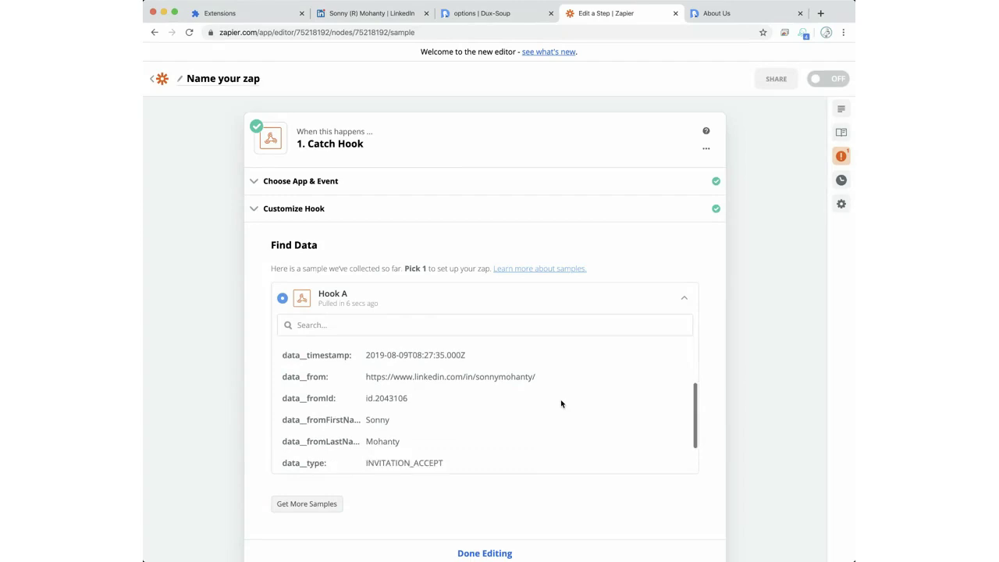
scroll(560, 403, down, 2)
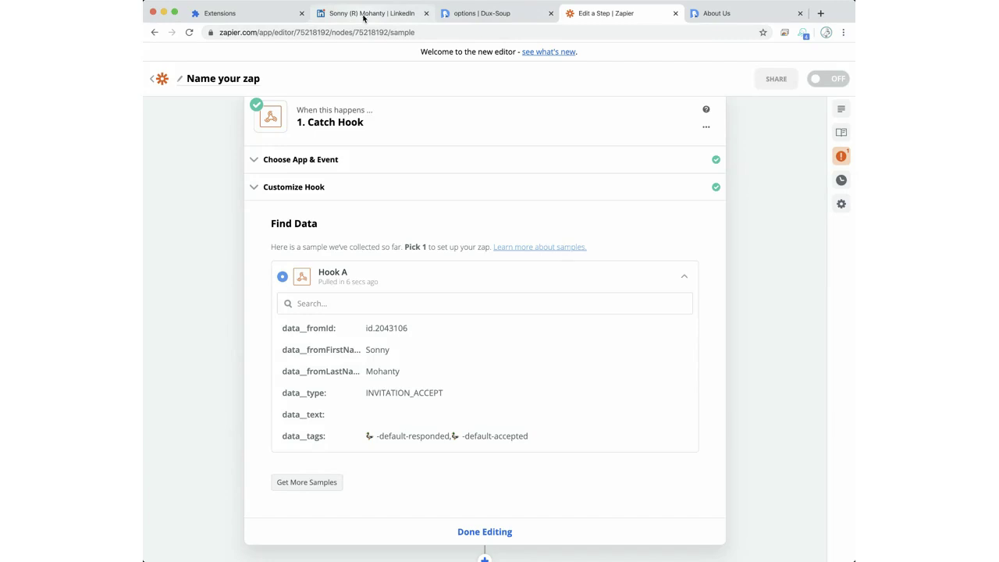
Step: Add a fourth webhook in the Dux-Soup options that sends only Message events
click(506, 14)
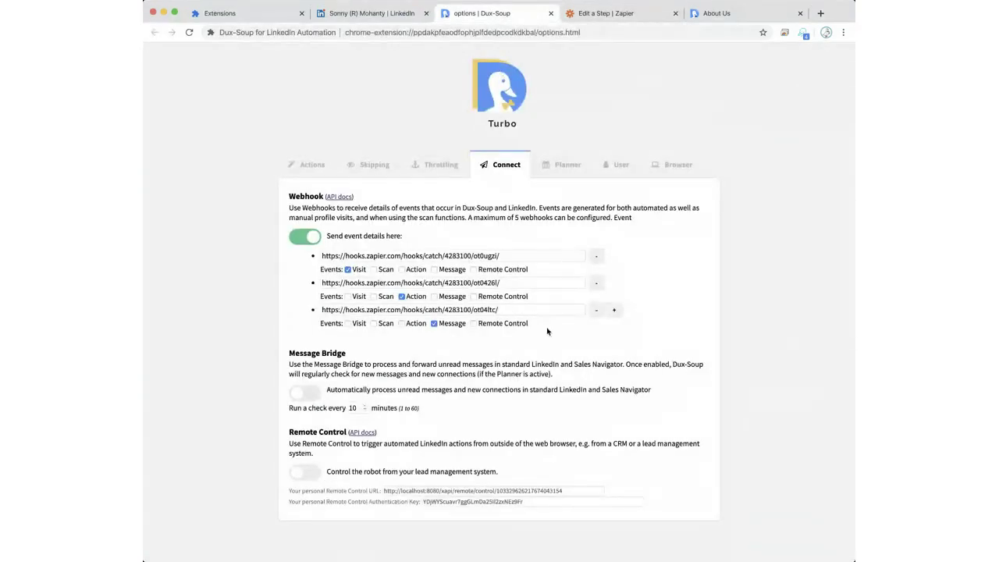
click(614, 310)
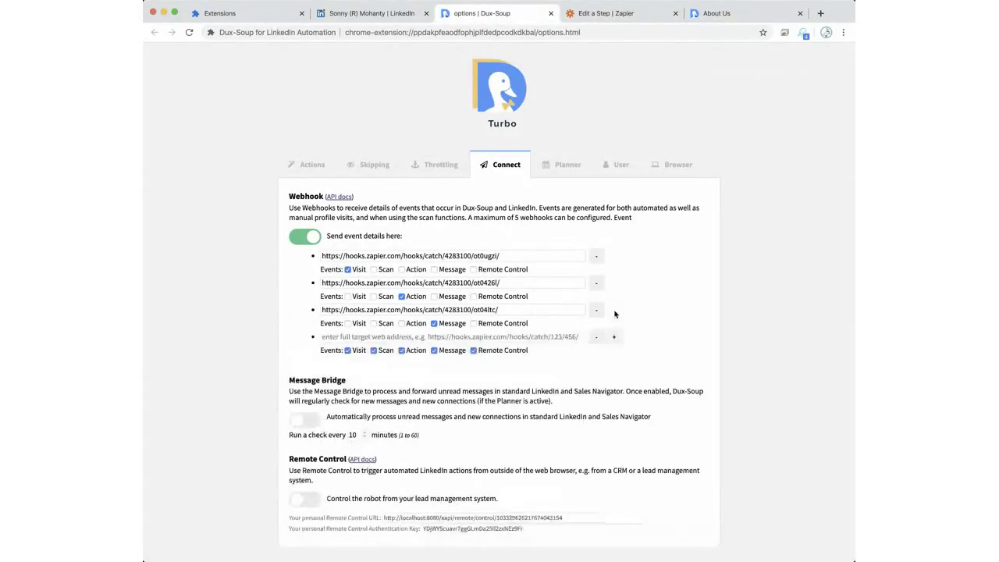
click(348, 350)
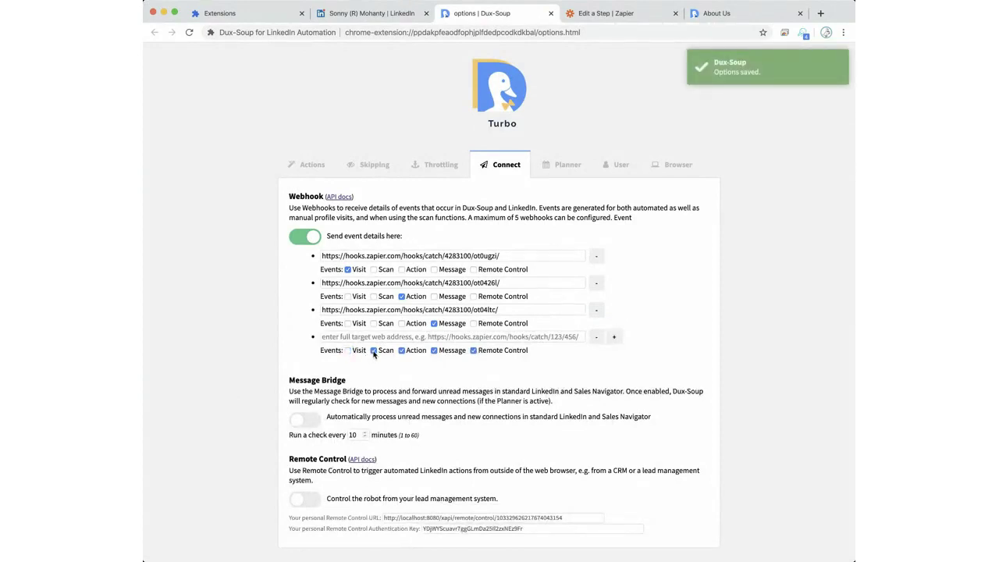
click(373, 350)
click(401, 350)
click(473, 351)
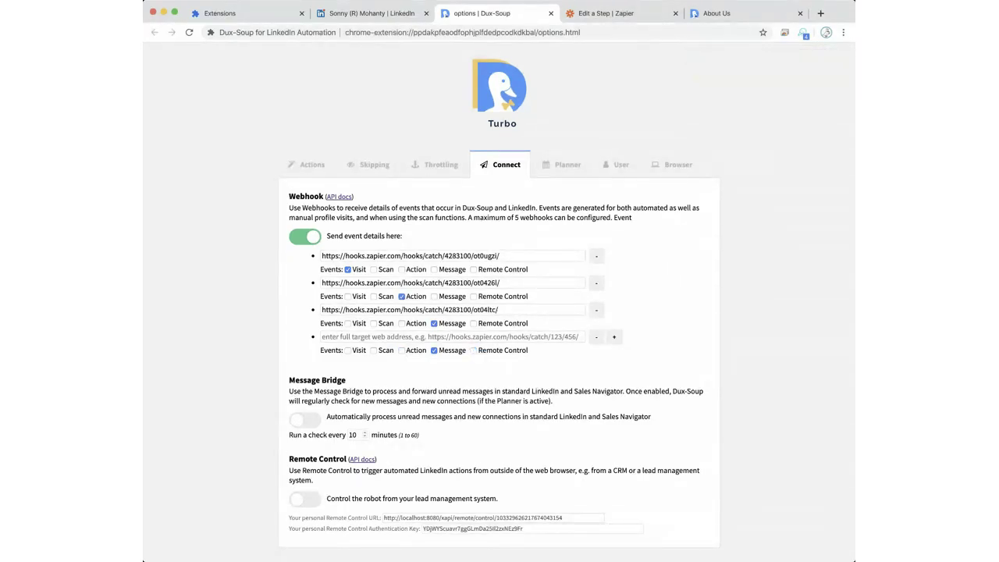
Step: Leave the current zap in Zapier for the Giles folder's zap list, dismiss the error dialog, and start a new zap
click(643, 14)
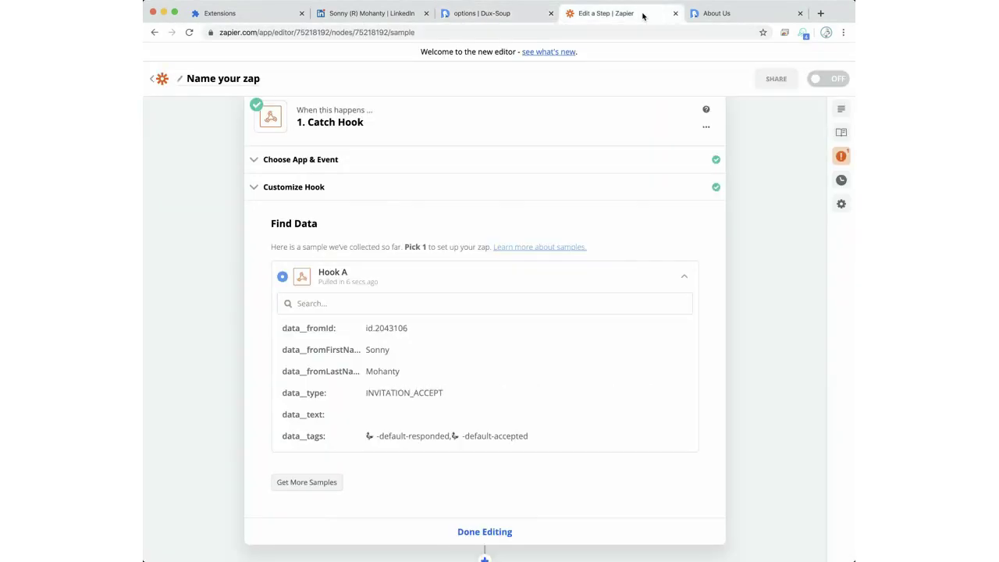
click(154, 81)
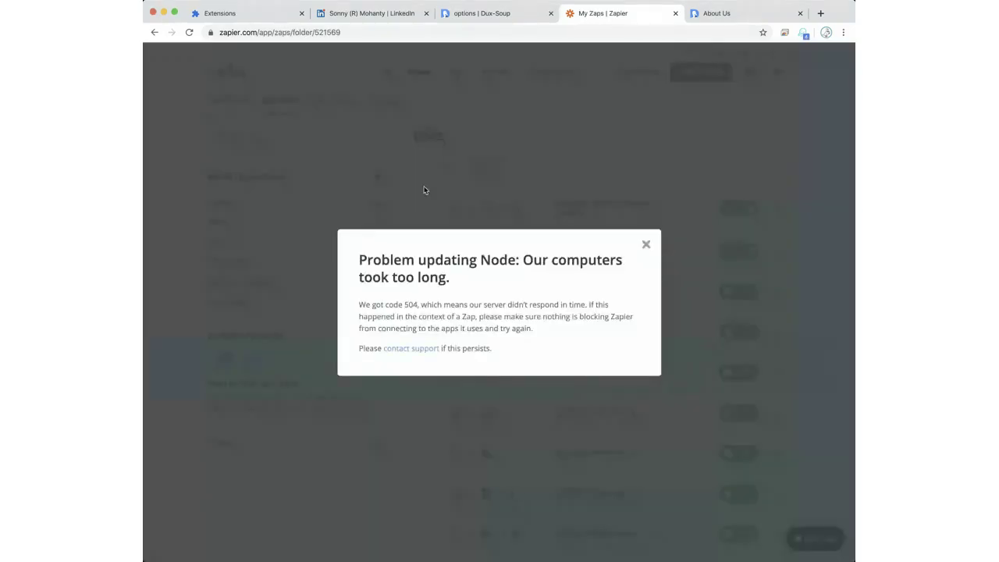
click(647, 245)
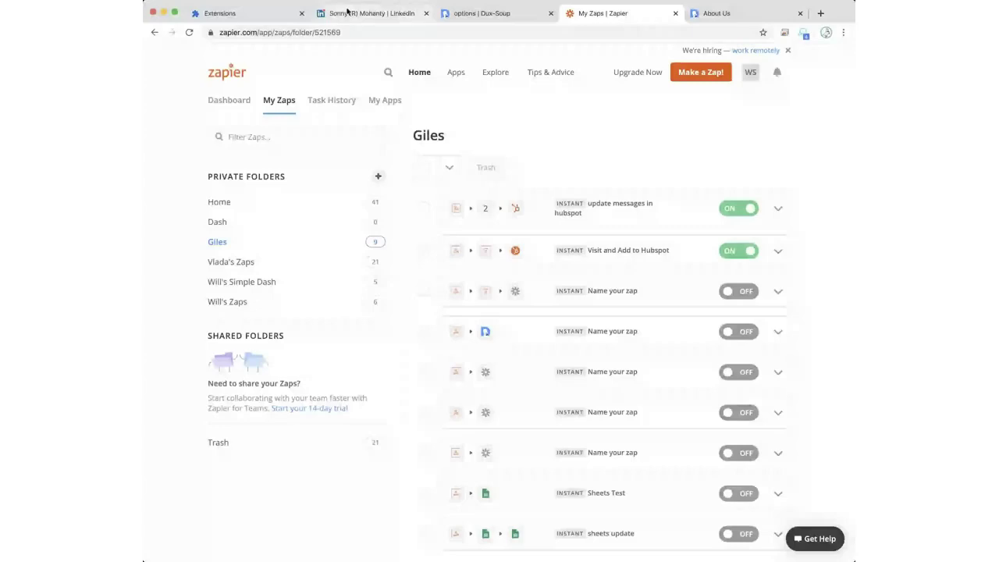
click(347, 11)
click(609, 13)
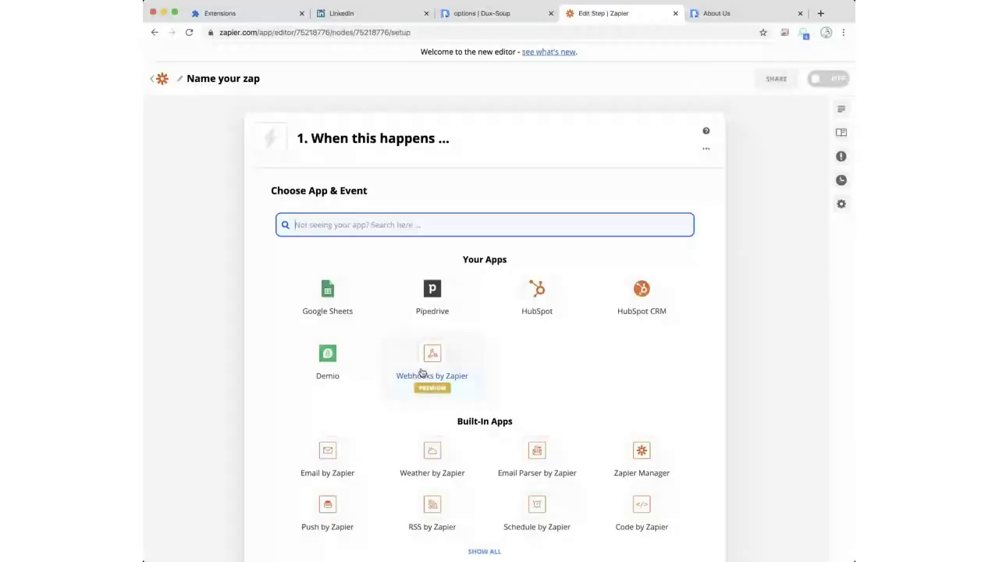
Step: Set the new zap's trigger to Webhooks by Zapier with the Catch Hook event and continue to the hook customization
click(422, 373)
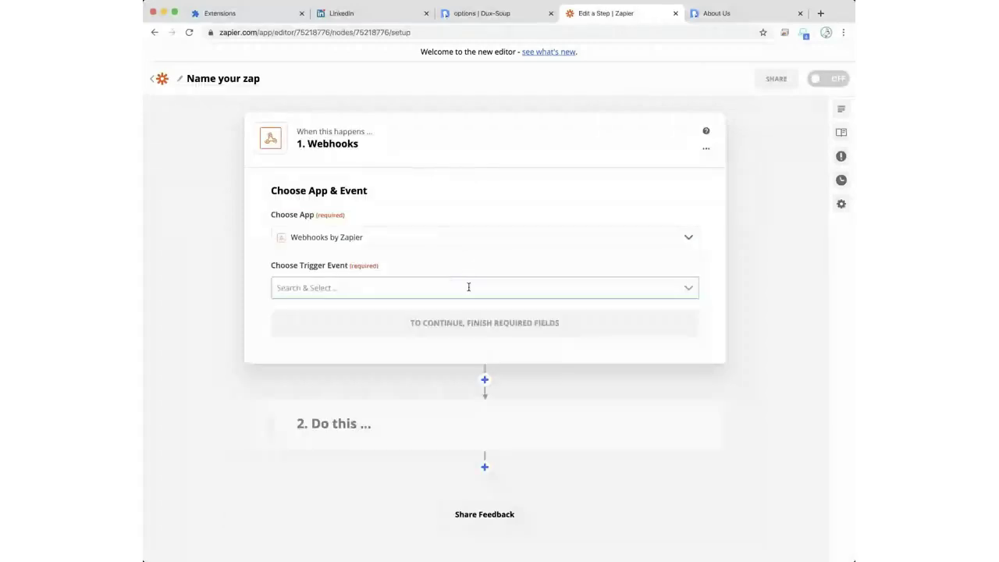
click(469, 287)
click(421, 361)
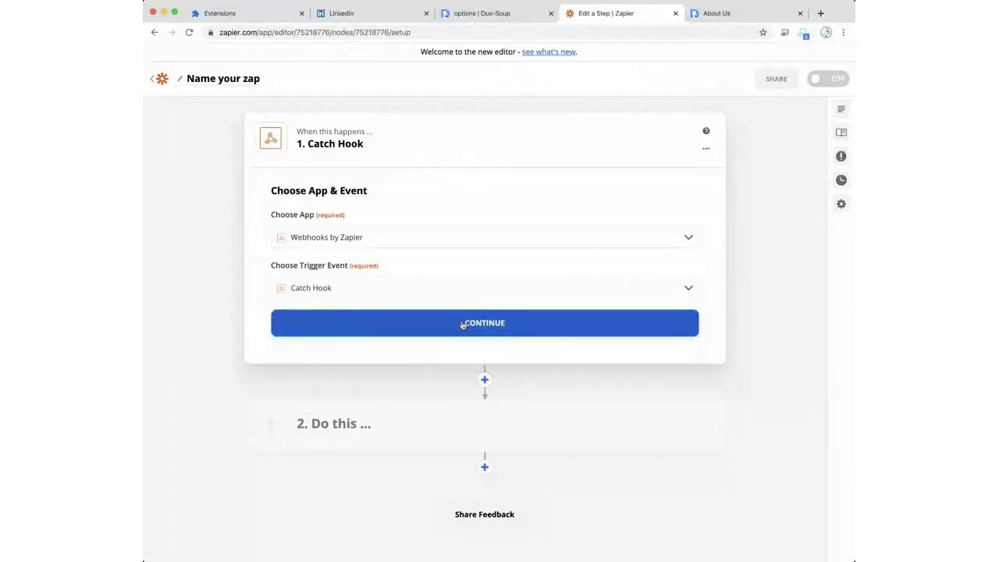
click(461, 325)
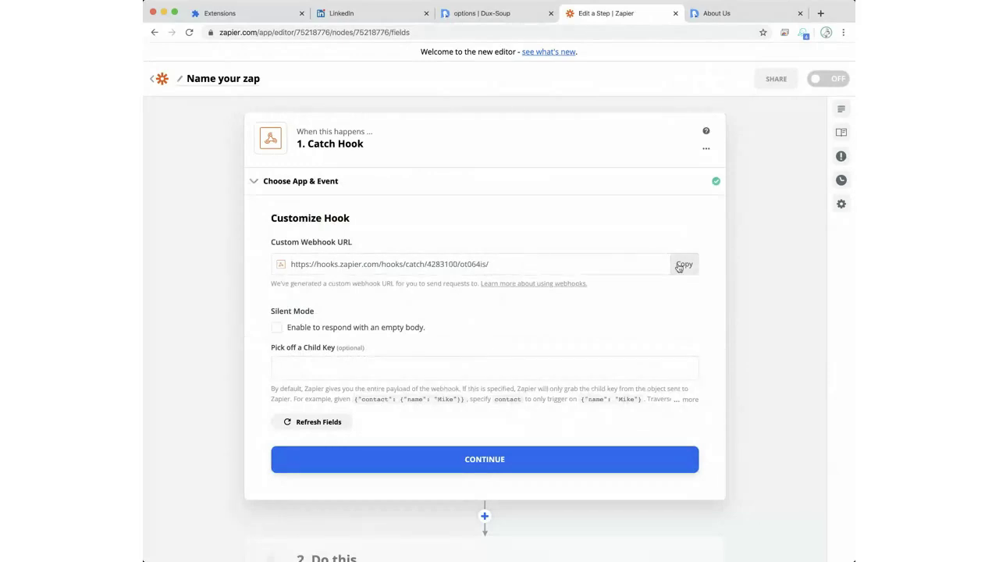
Step: Copy the new zap's custom webhook URL into the empty fourth webhook in the Dux-Soup options and save it
click(680, 266)
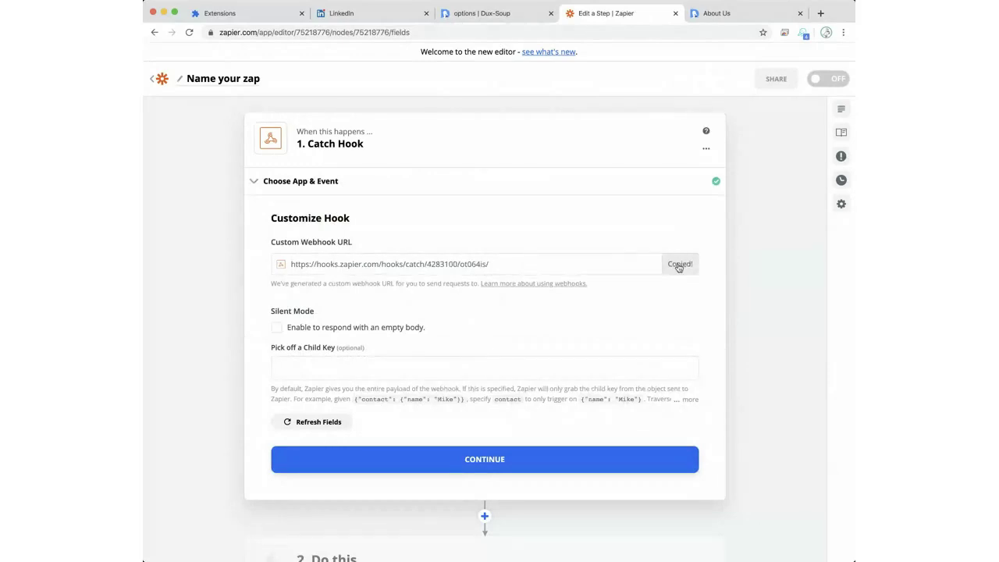
click(519, 14)
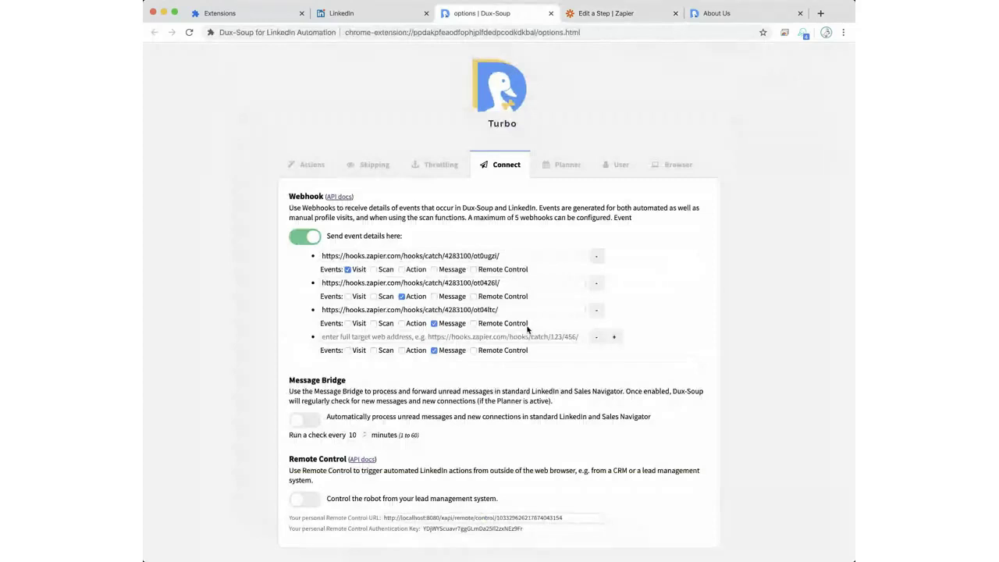
click(529, 337)
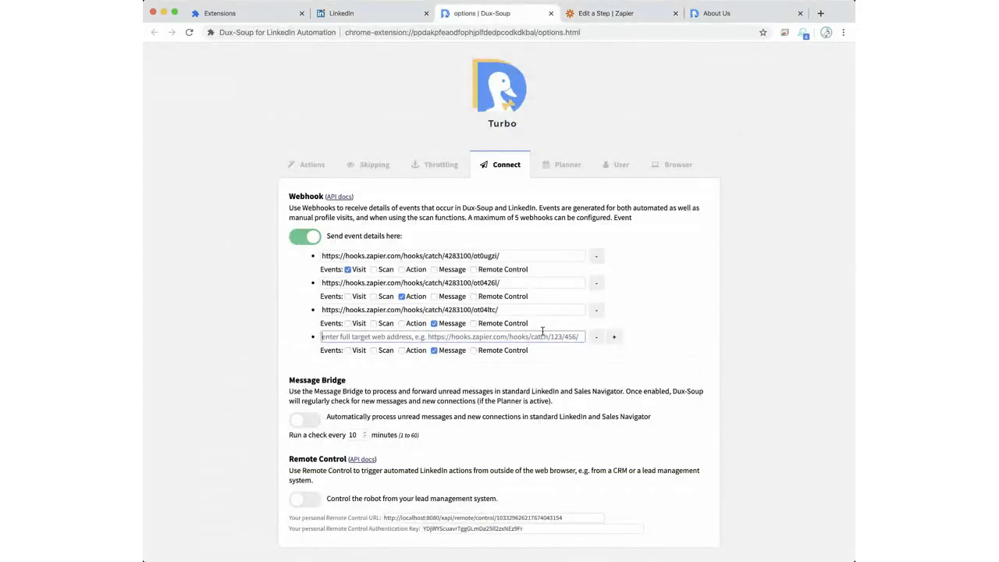
key(super+v)
click(642, 312)
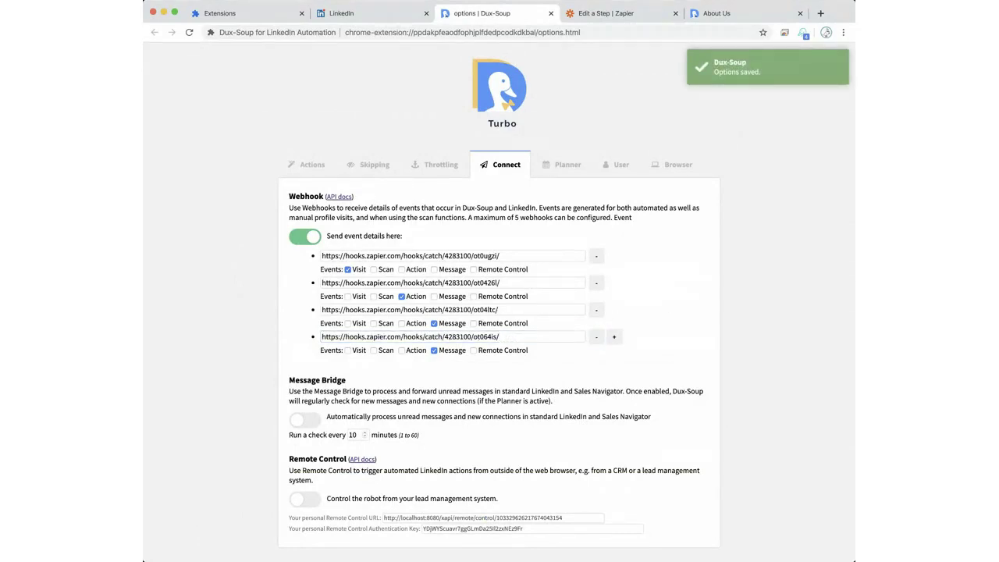
Step: Mark the two most recent conversations in LinkedIn Messaging as unread
click(374, 17)
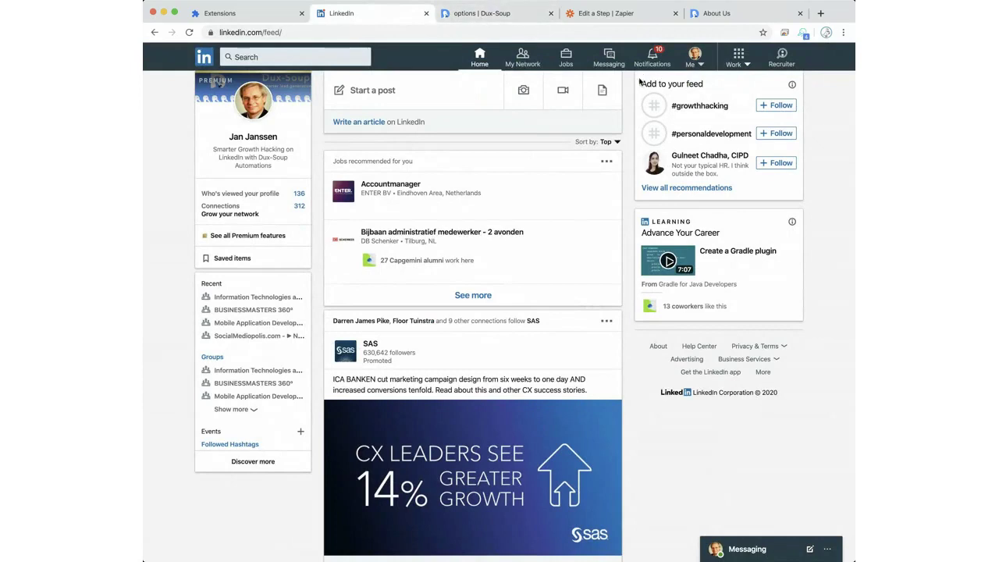
click(610, 57)
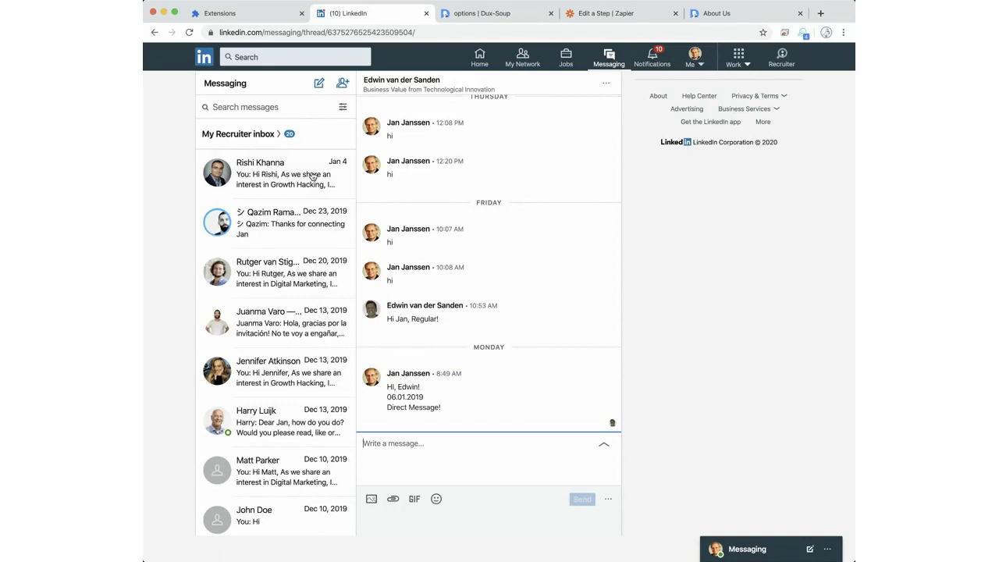
click(328, 163)
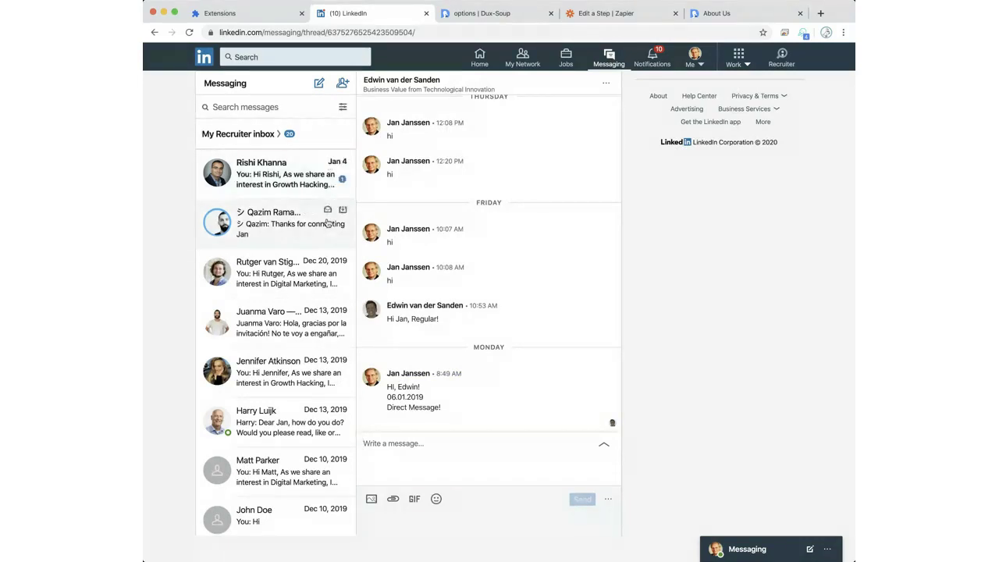
click(328, 210)
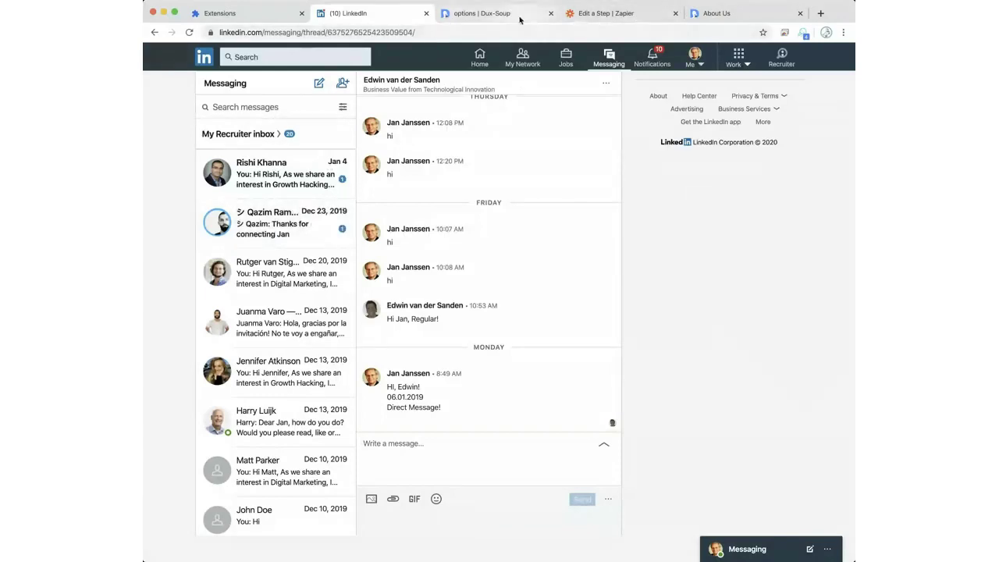
Step: Continue past the Catch Hook customization in Zapier to the Find Data test
click(606, 14)
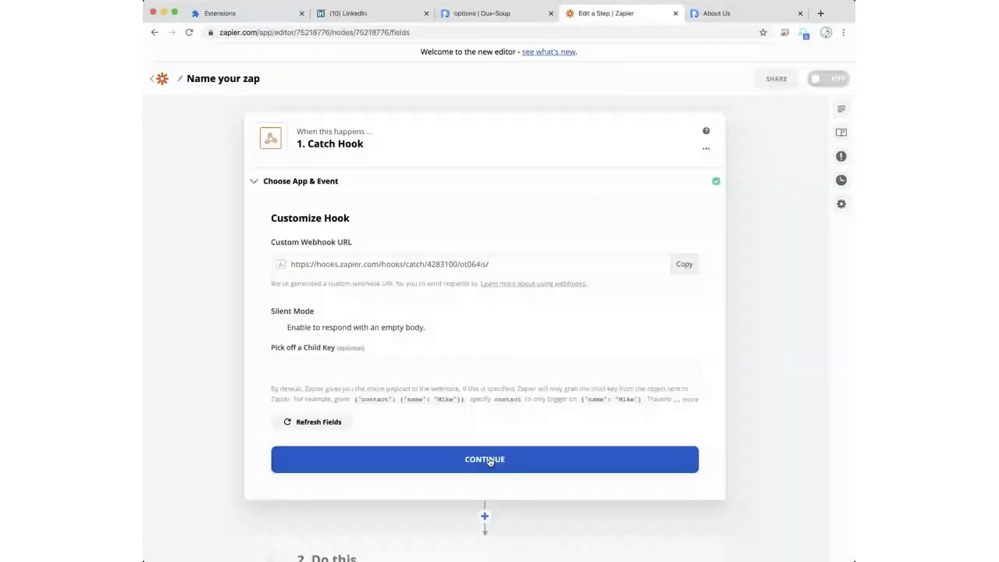
click(481, 13)
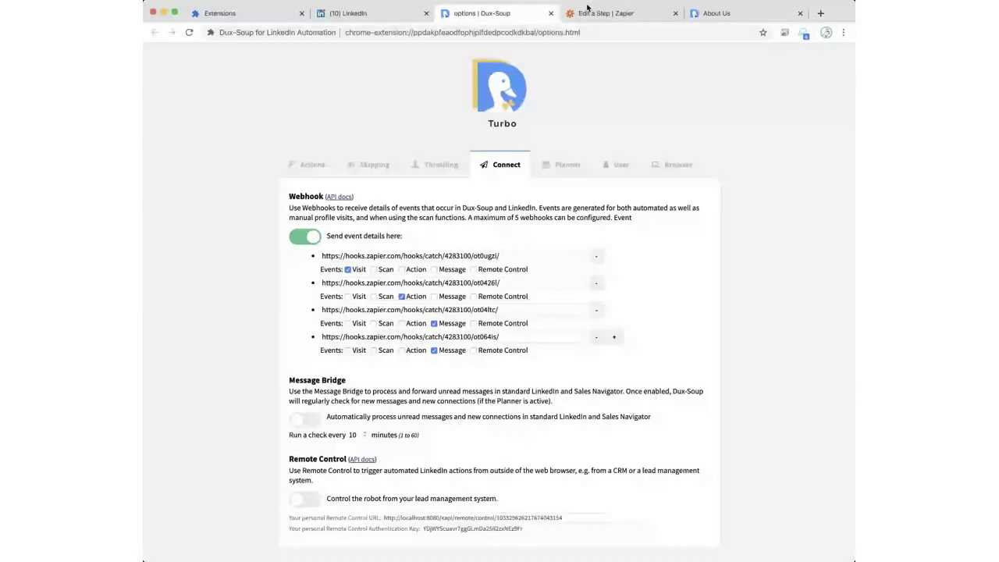
click(608, 15)
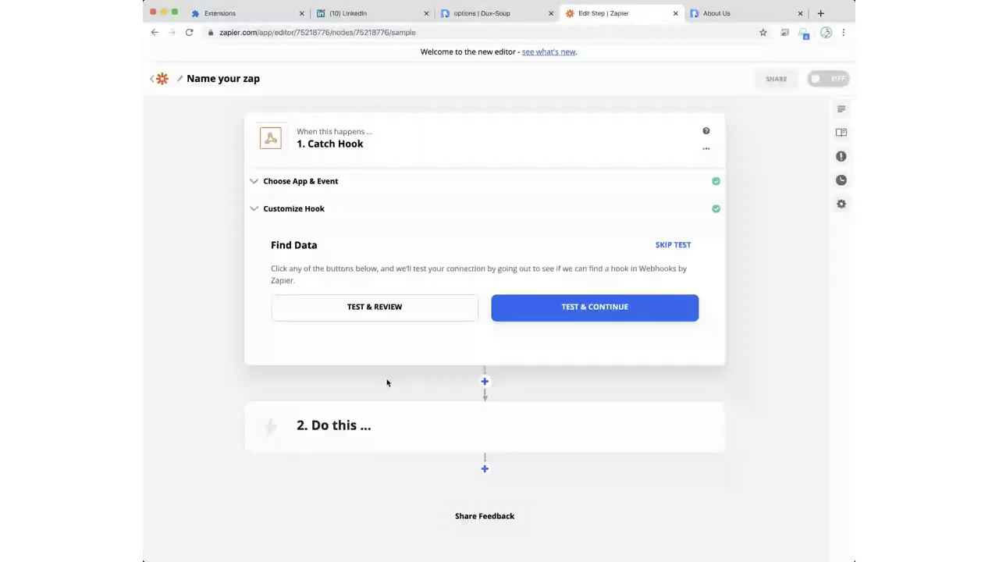
Step: Switch on the Message Bridge in the Dux-Soup options to process the unread LinkedIn messages, and close the LinkedIn tab it opens
click(508, 14)
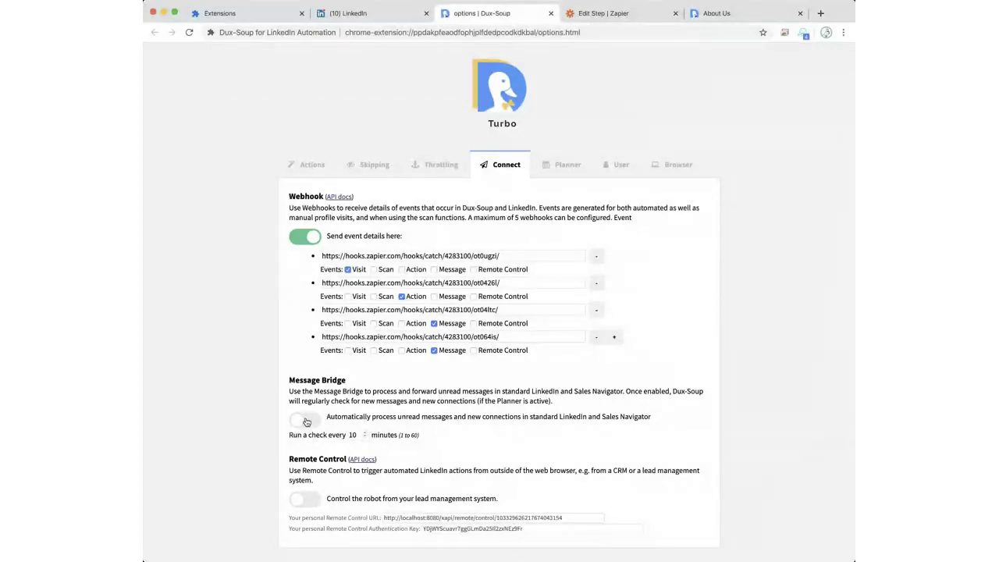
click(306, 422)
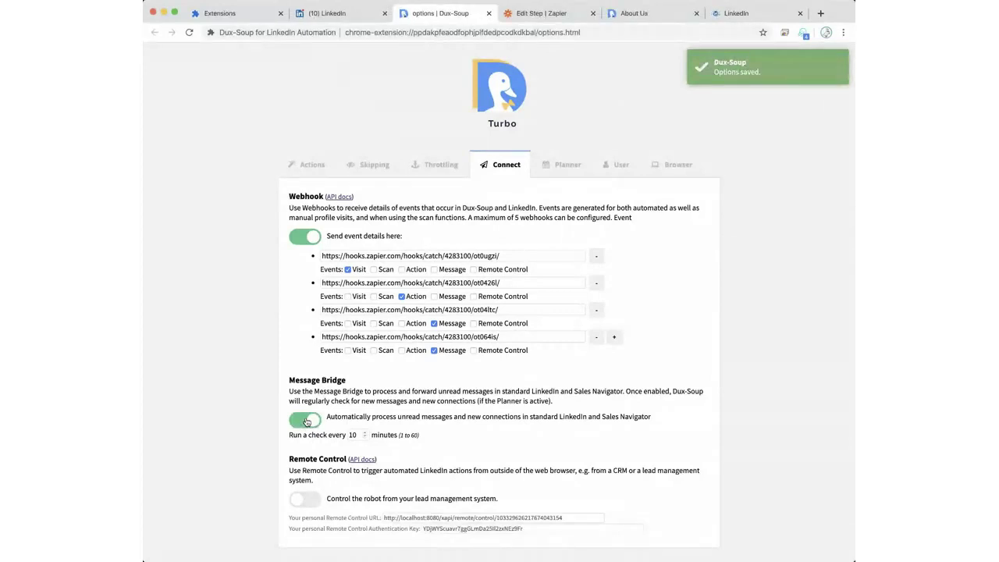
click(777, 16)
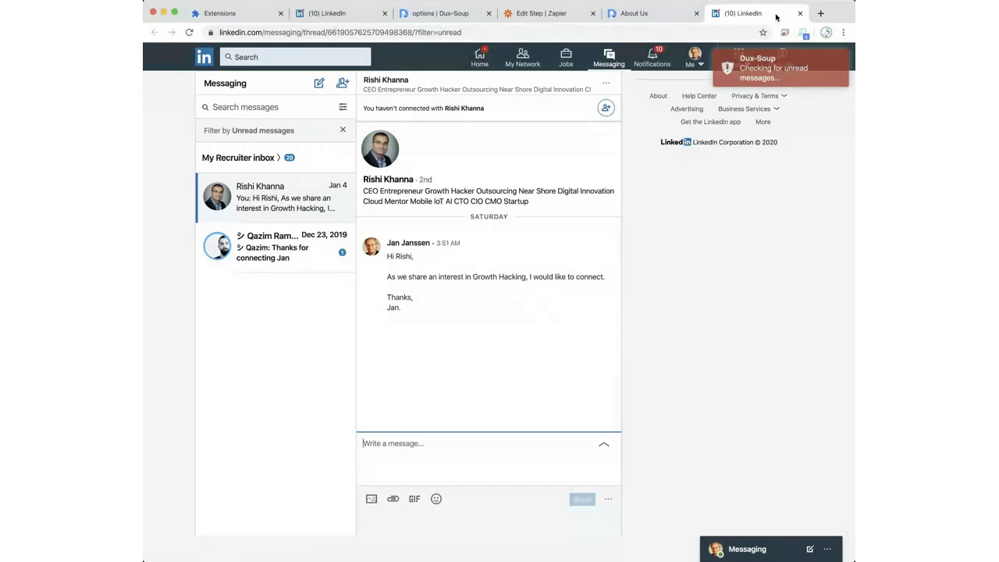
click(436, 13)
click(770, 15)
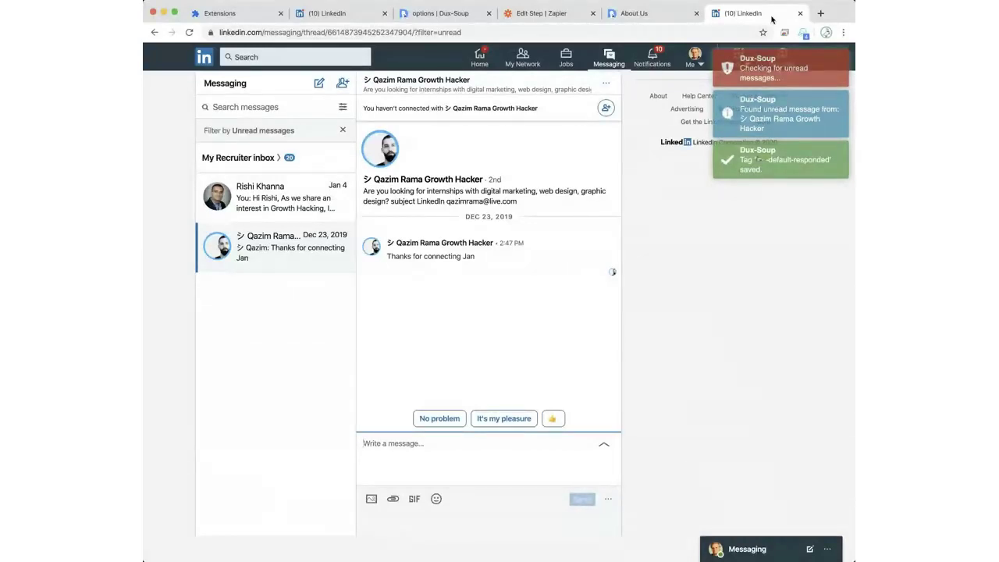
key(super+w)
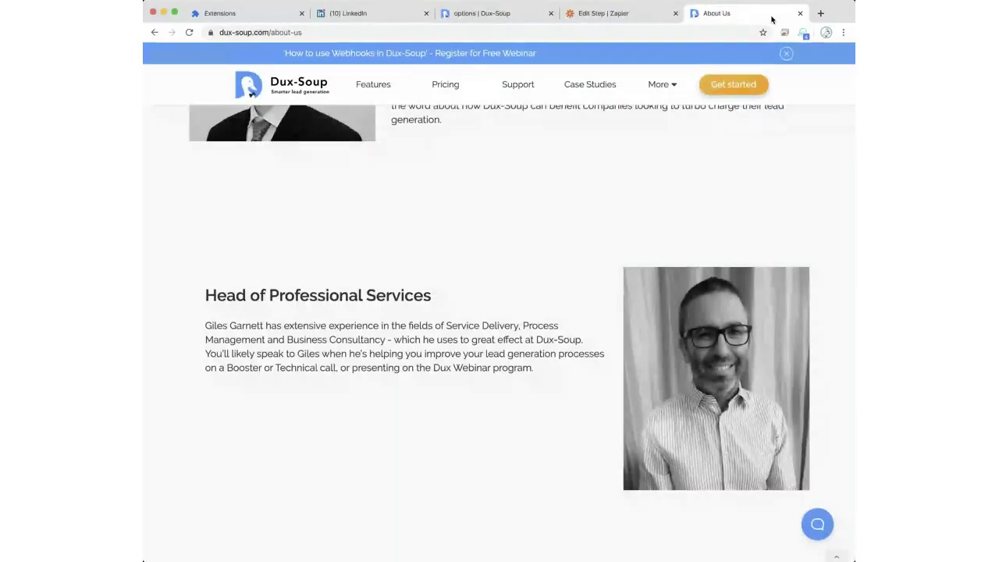
Step: Switch off the Message Bridge in the Dux-Soup options
click(645, 15)
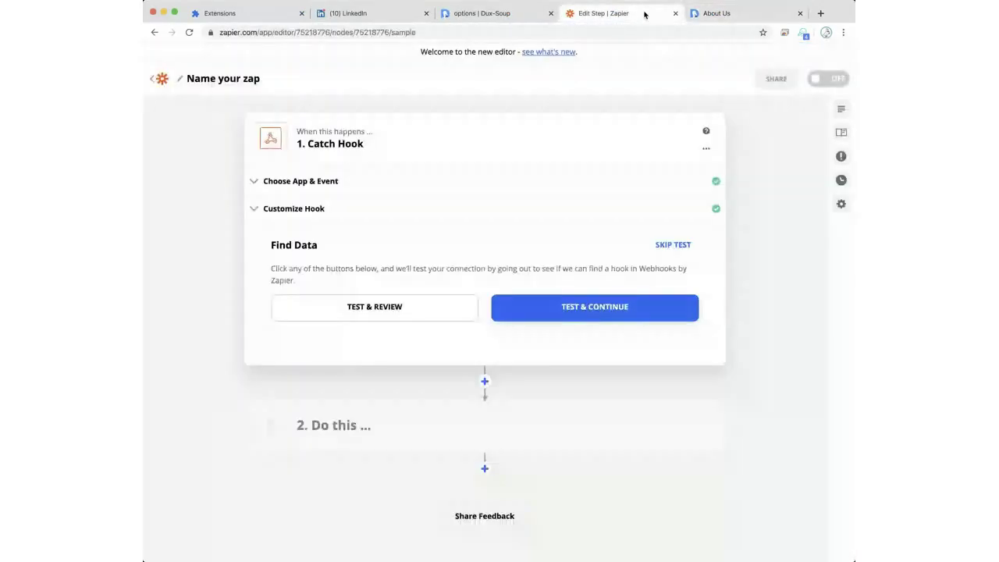
click(378, 13)
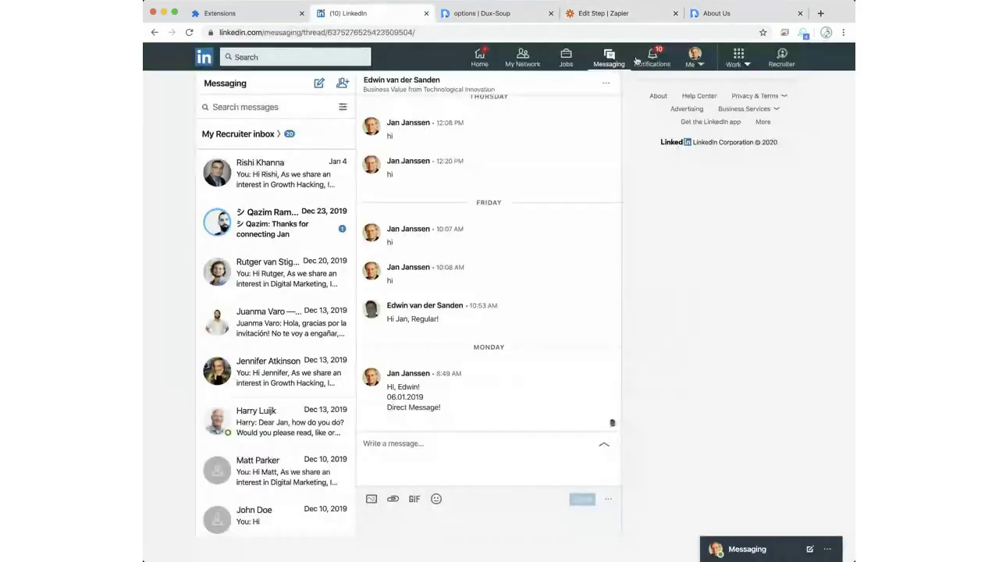
click(514, 15)
click(298, 423)
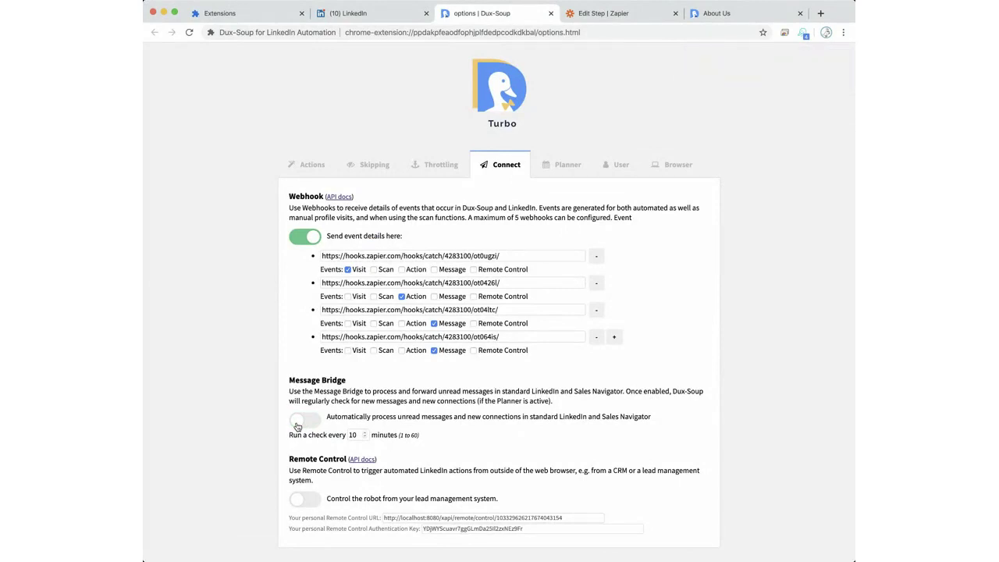
Step: Run Test & Review in Zapier to pull in hook samples, and examine the Hook A message fields down to the tags
click(610, 14)
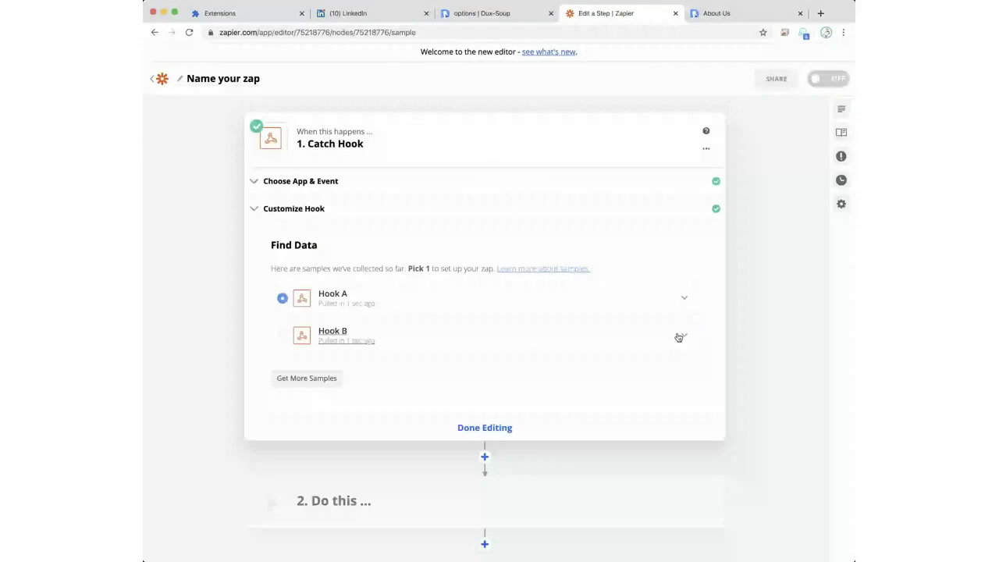
click(382, 300)
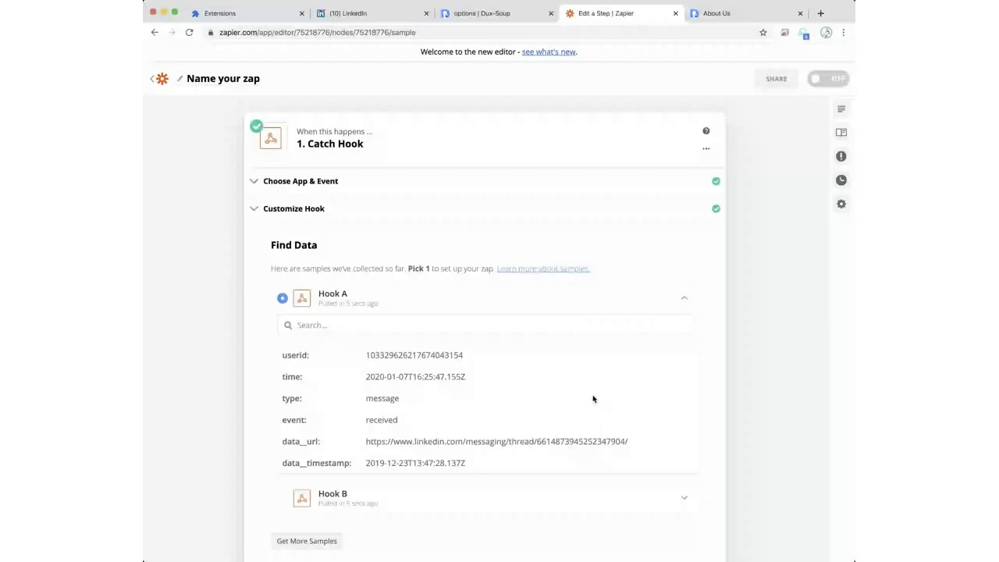
scroll(592, 399, down, 1)
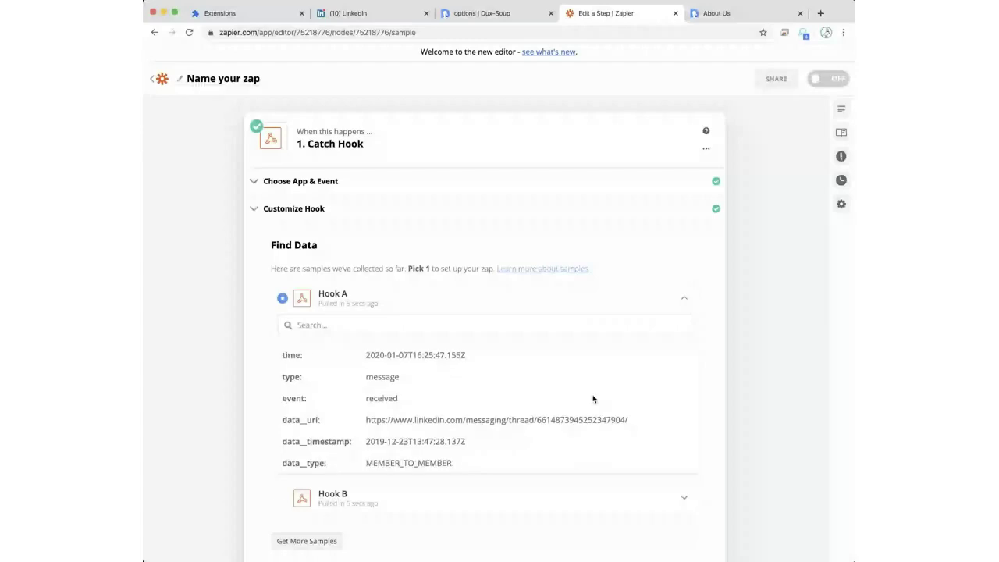
scroll(592, 399, down, 1)
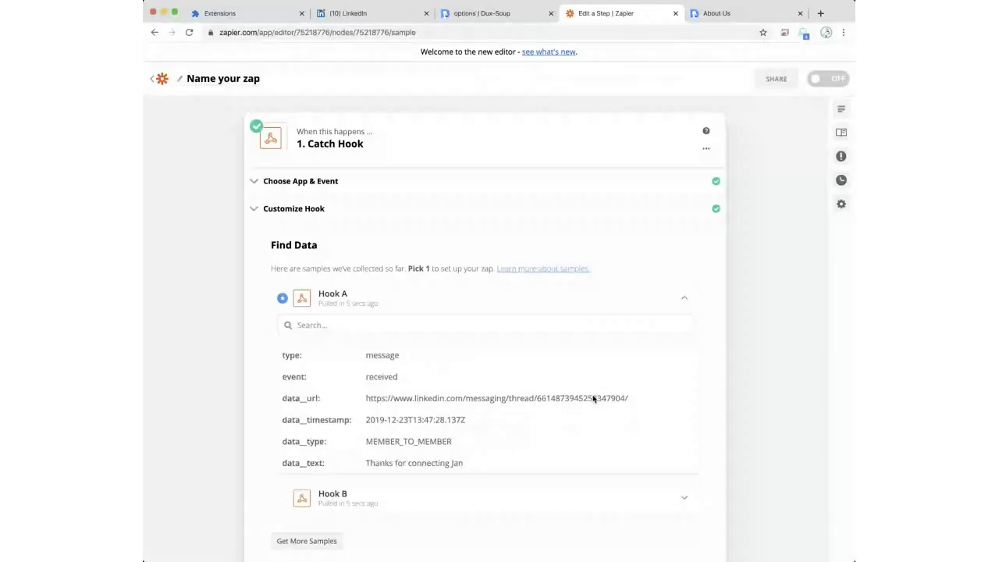
scroll(593, 397, down, 1)
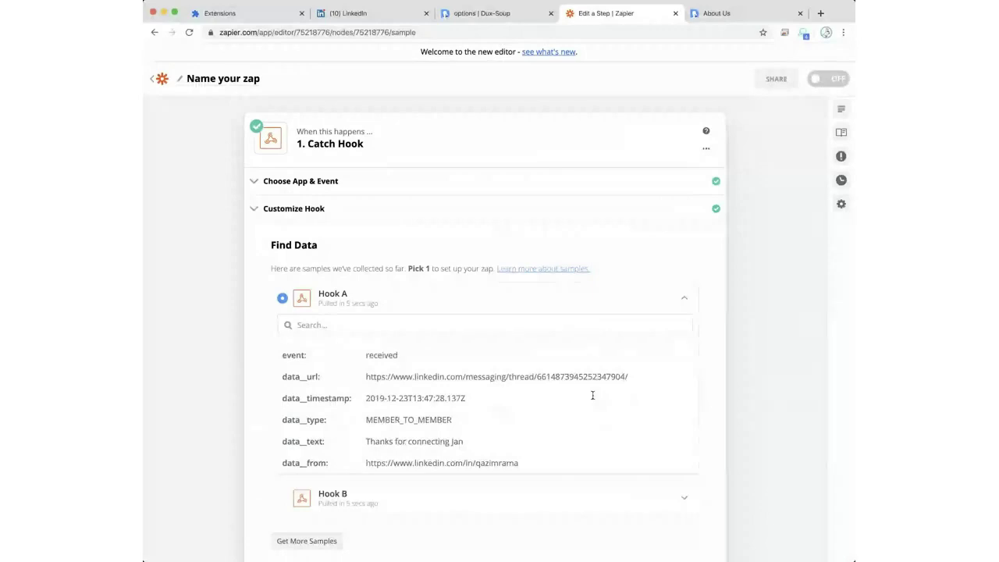
scroll(593, 397, down, 1)
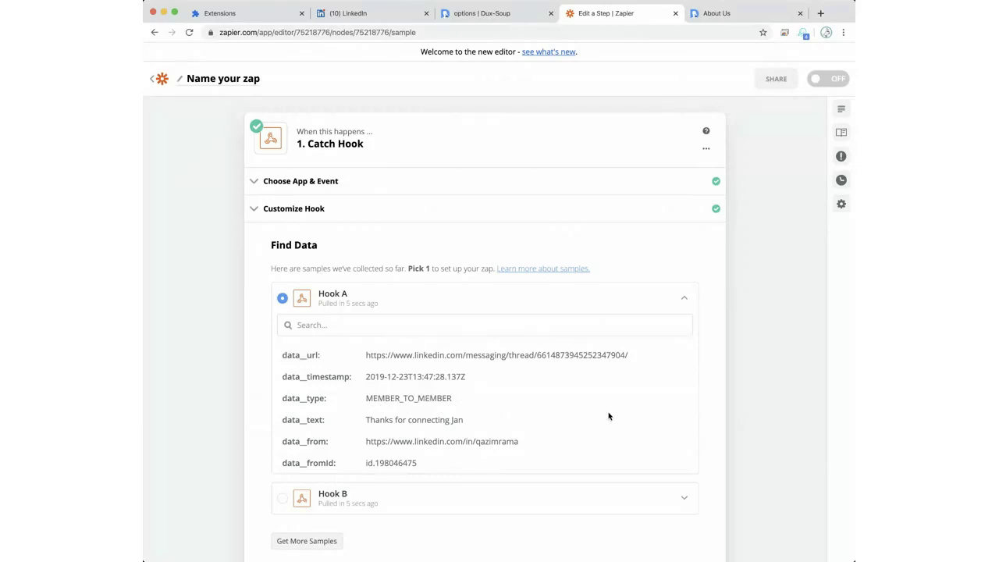
scroll(609, 416, down, 1)
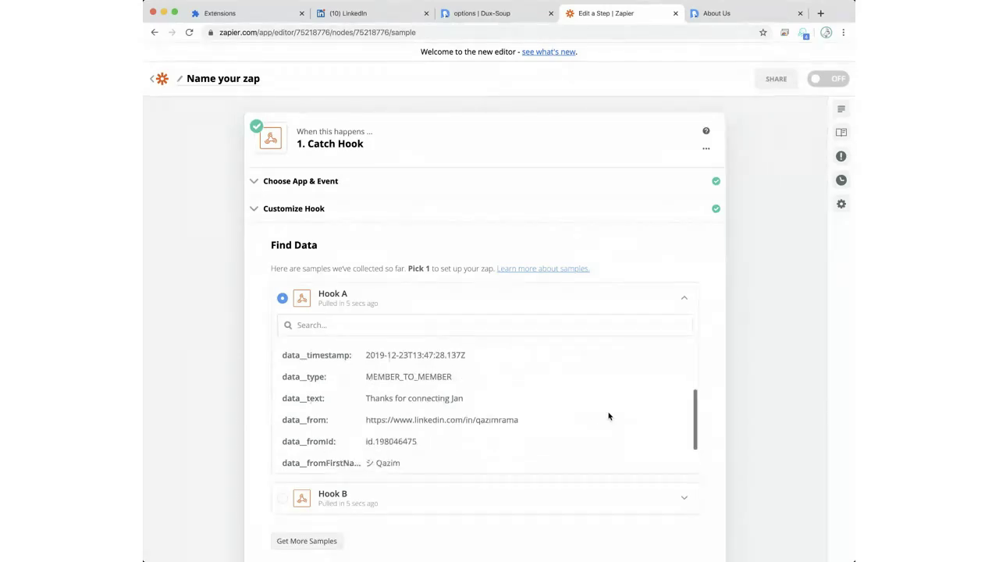
scroll(609, 416, down, 1)
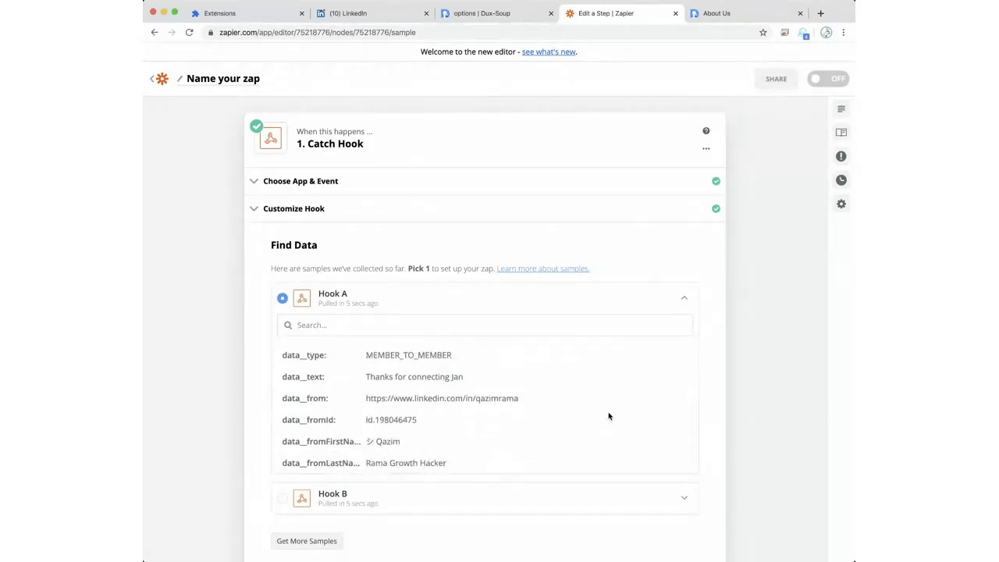
scroll(609, 416, down, 1)
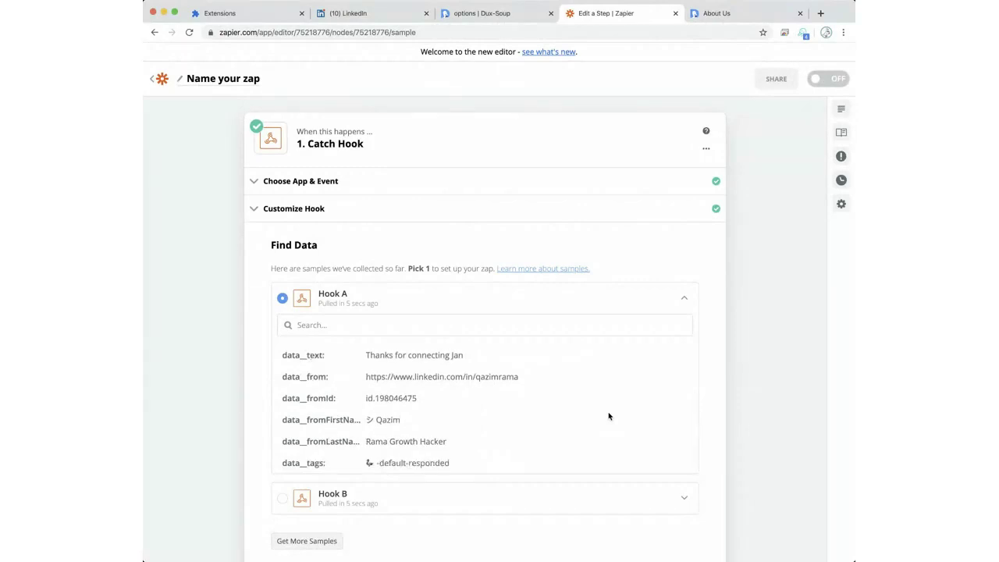
Step: Expand the Hook B sample and examine its message fields, from the event type down to the message text and recipient details
click(498, 498)
scroll(538, 436, down, 1)
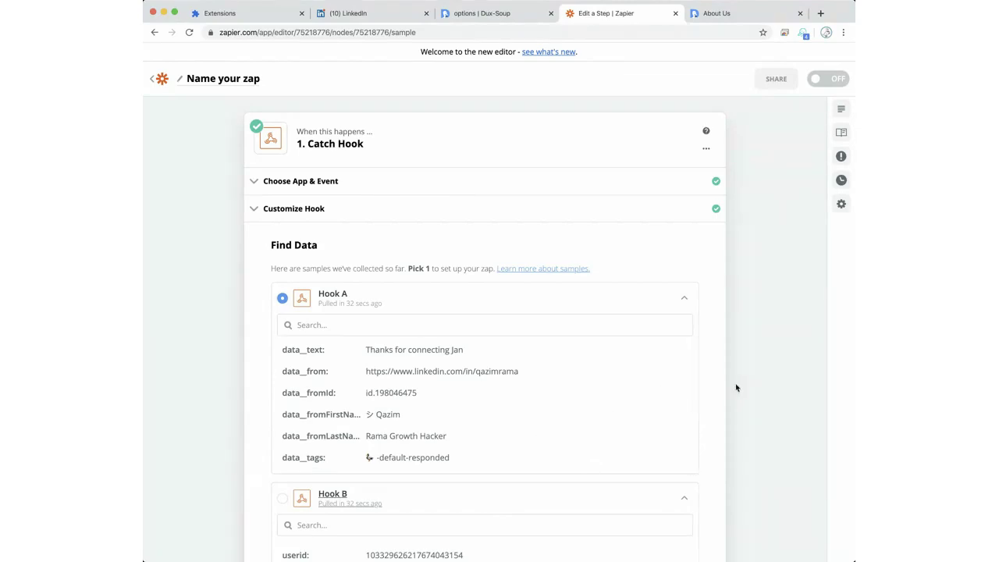
scroll(717, 381, down, 5)
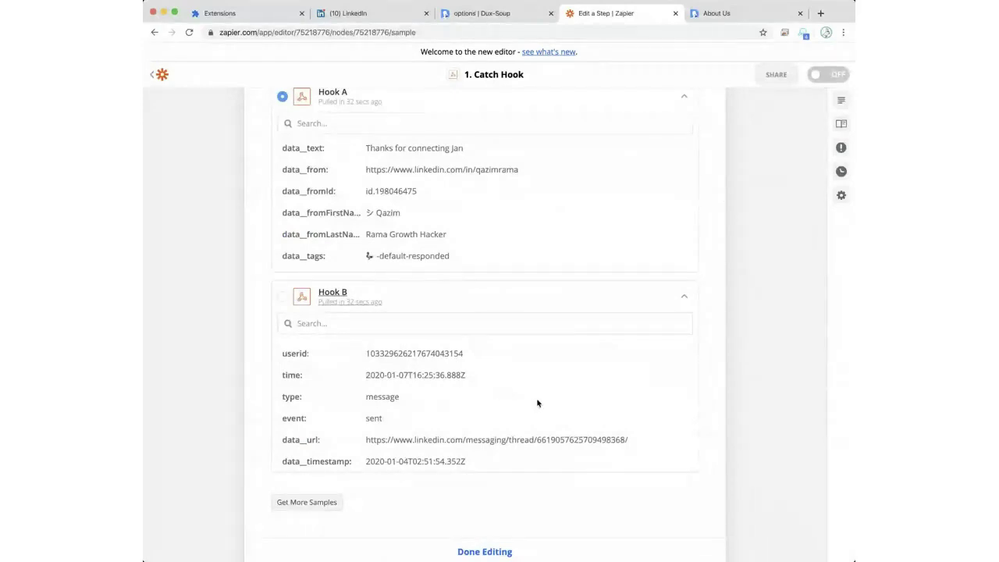
scroll(536, 400, down, 1)
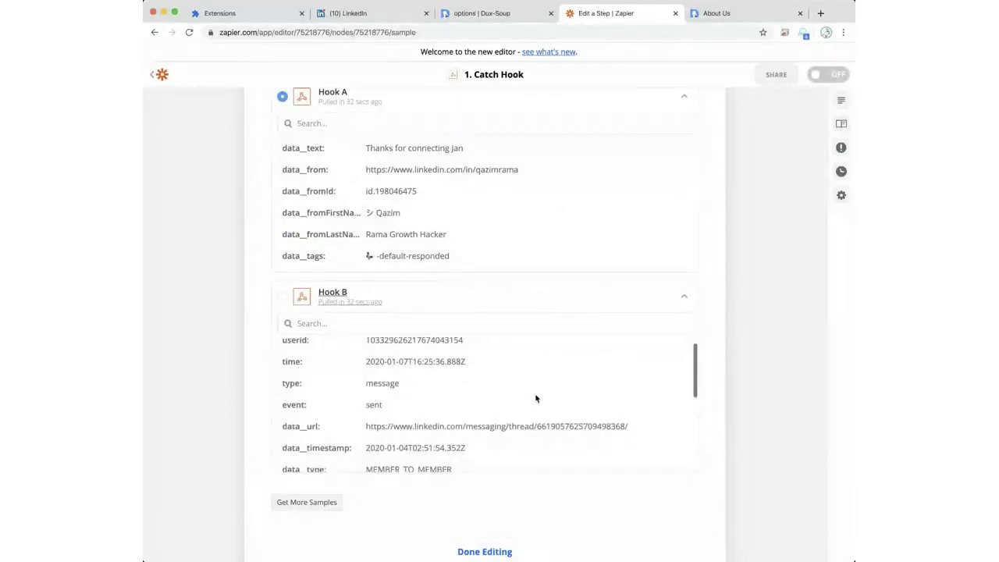
scroll(537, 399, down, 5)
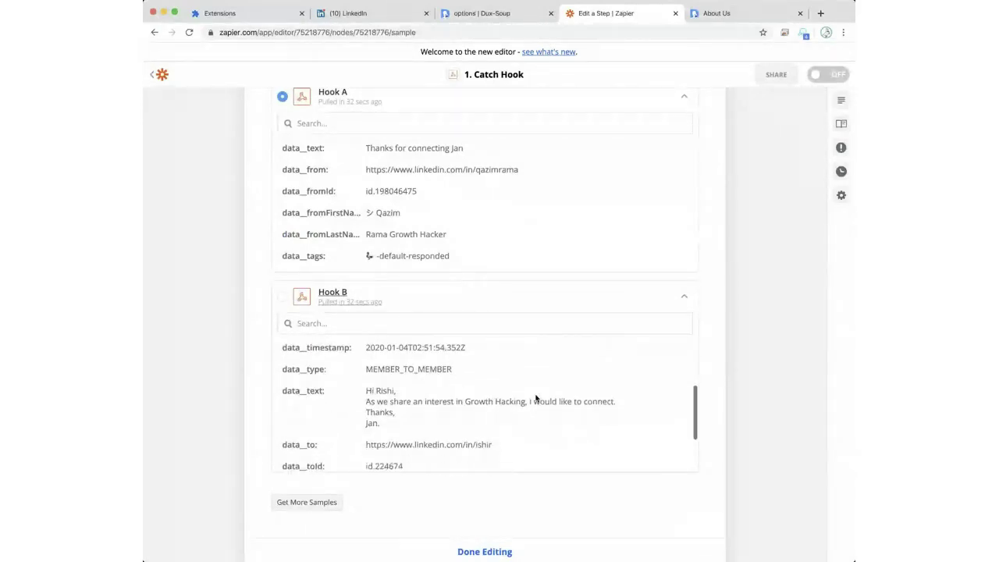
scroll(536, 399, down, 3)
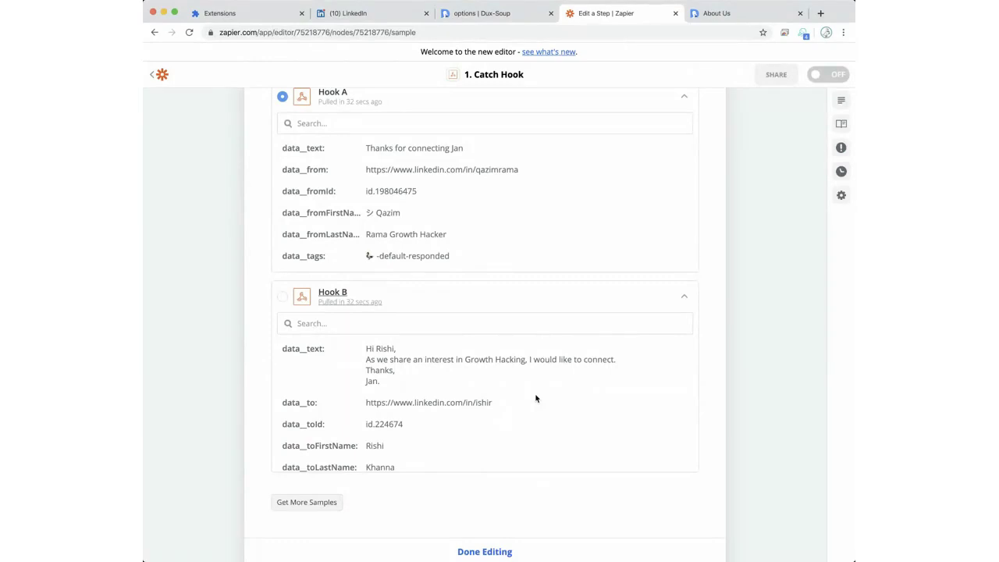
scroll(536, 399, down, 1)
scroll(537, 399, up, 1)
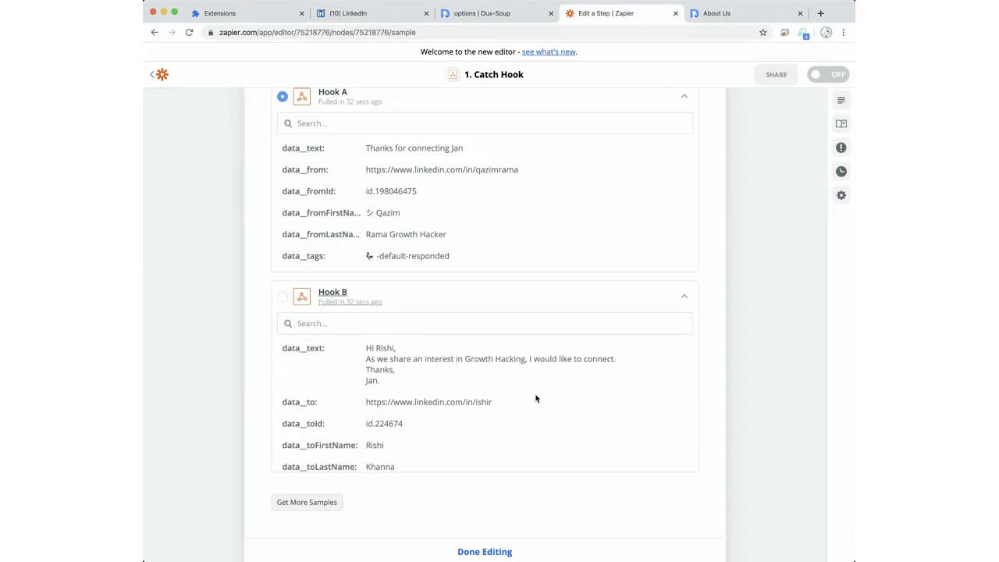
scroll(536, 399, up, 1)
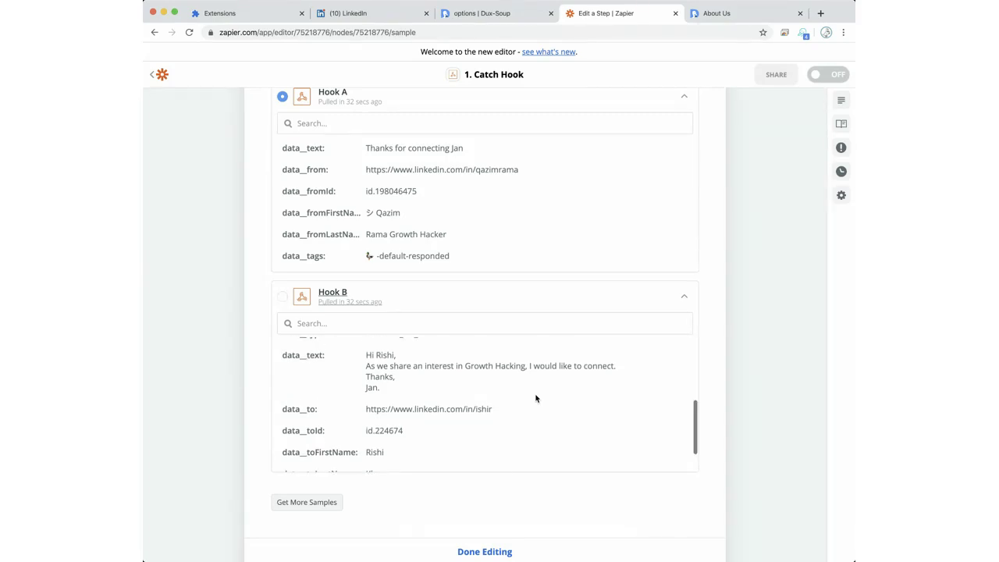
scroll(537, 399, up, 4)
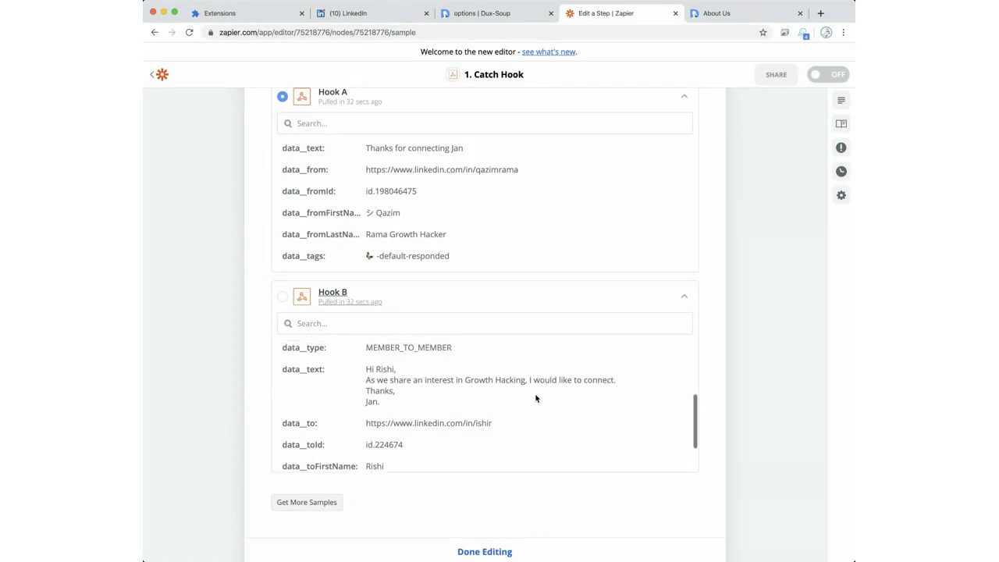
scroll(537, 399, up, 10)
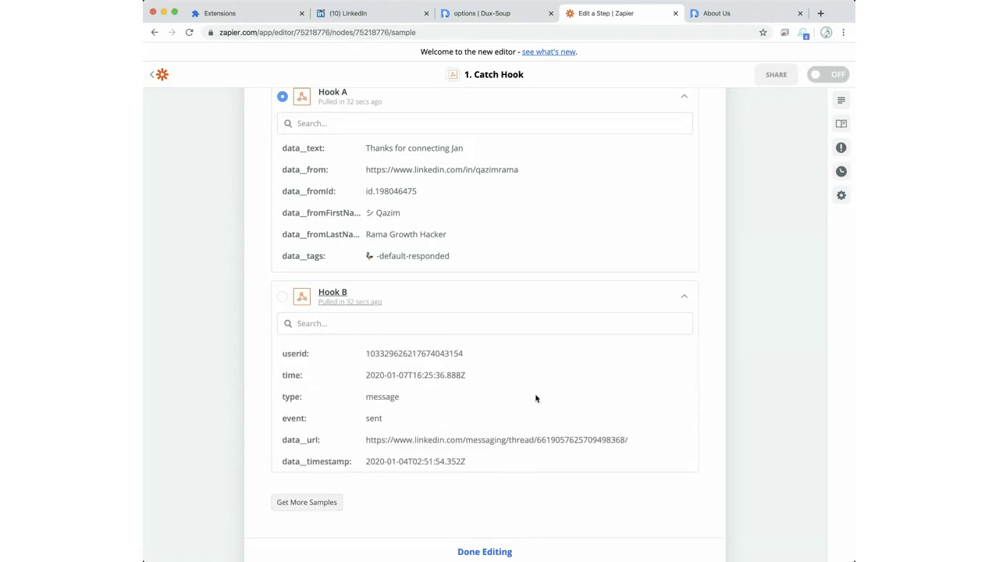
Step: Compare the type, event, and message fields of the Hook A sample with those of Hook B
scroll(597, 184, up, 1)
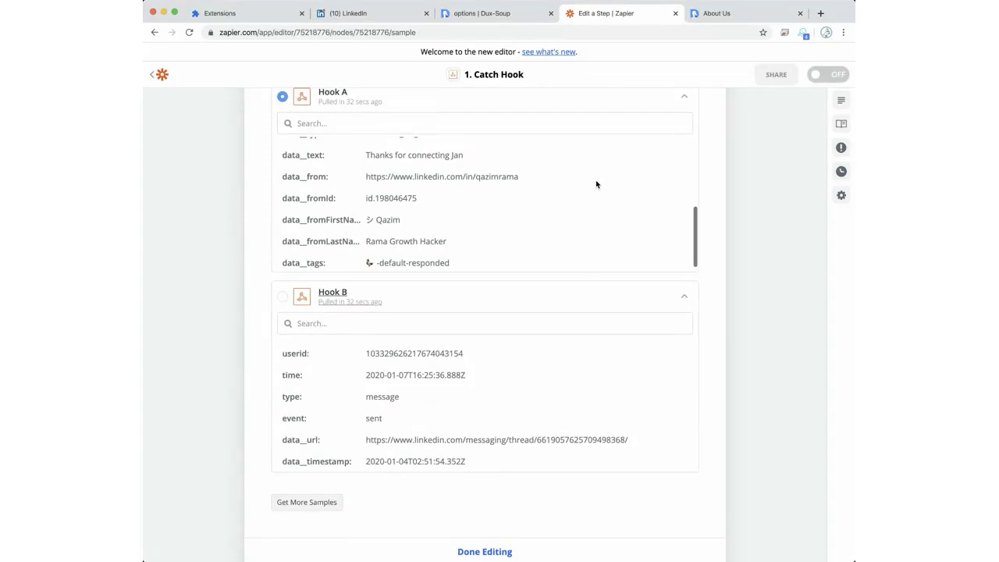
scroll(597, 184, up, 5)
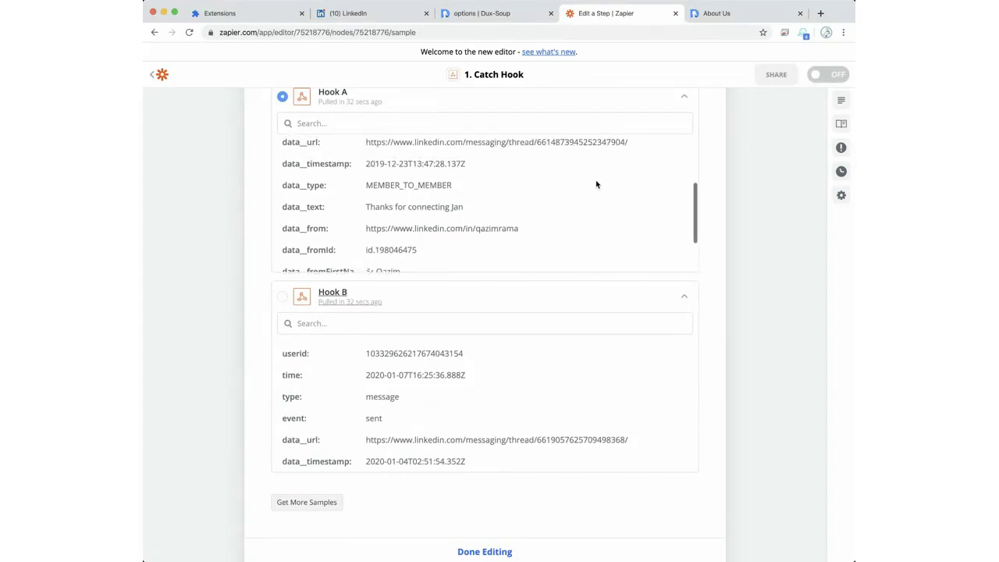
scroll(596, 185, up, 6)
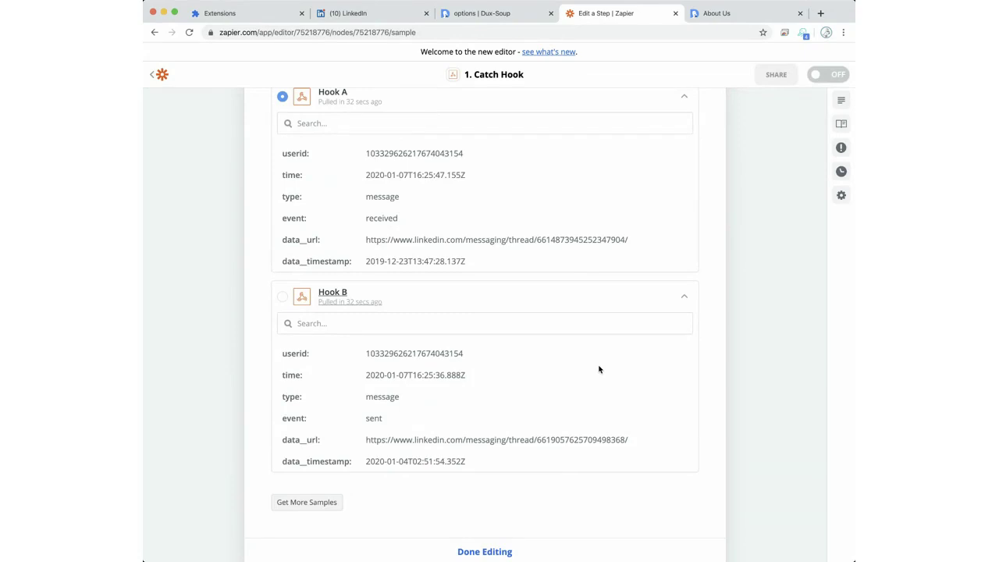
scroll(599, 369, down, 1)
scroll(598, 370, down, 3)
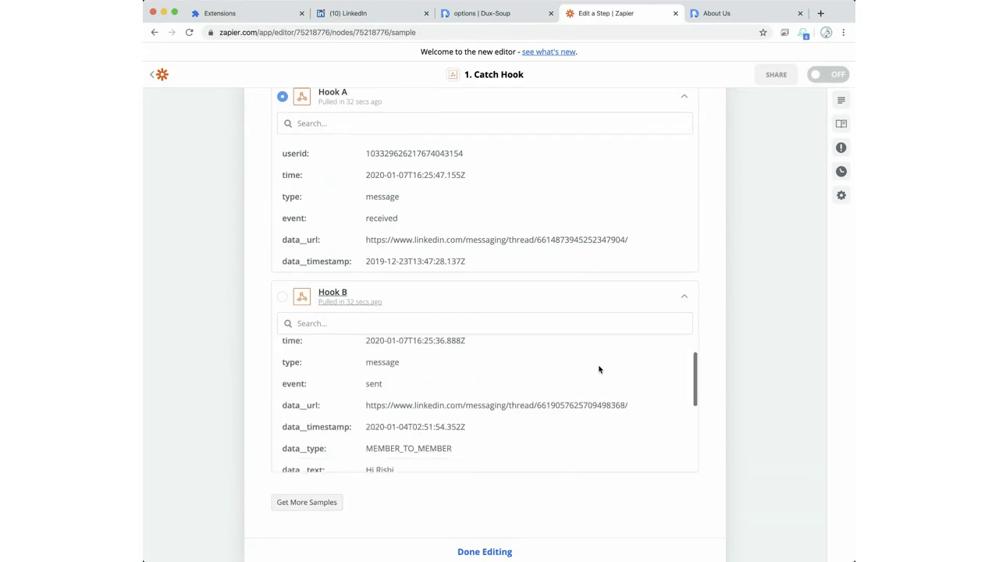
scroll(598, 370, down, 1)
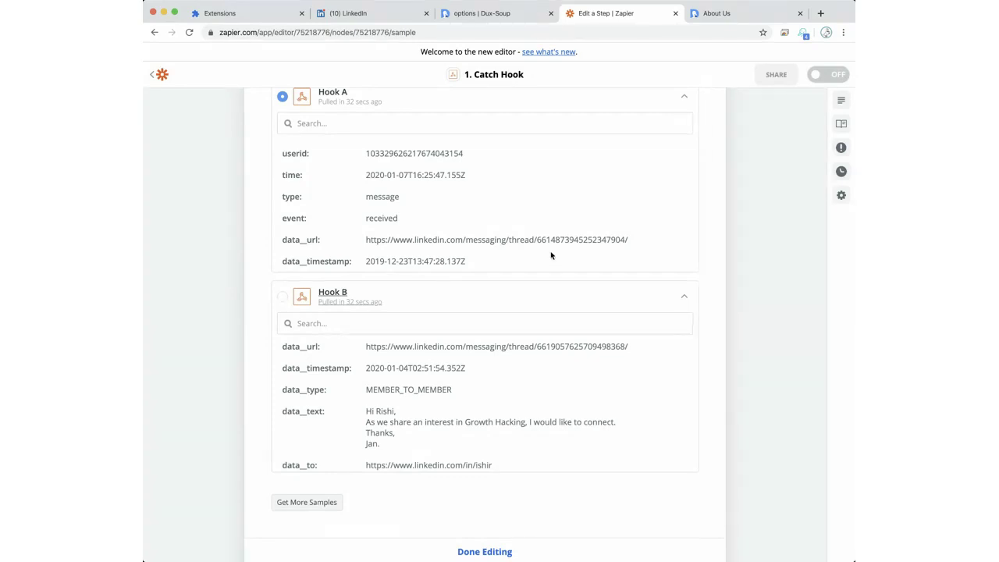
Step: Review the webhook list in the Dux-Soup options and the Dux-Soup About Us page, and return to the Zapier hook samples
click(492, 13)
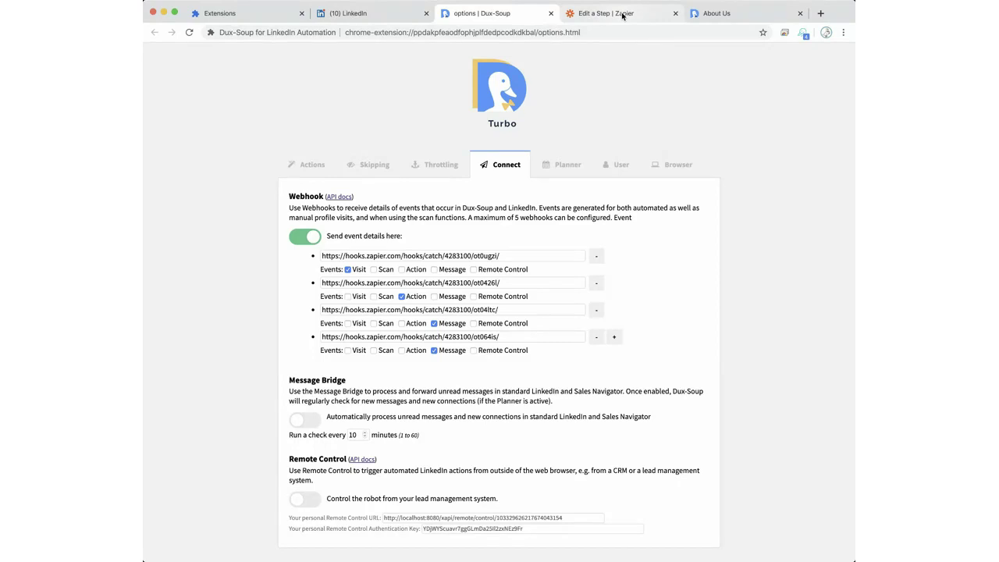
click(623, 16)
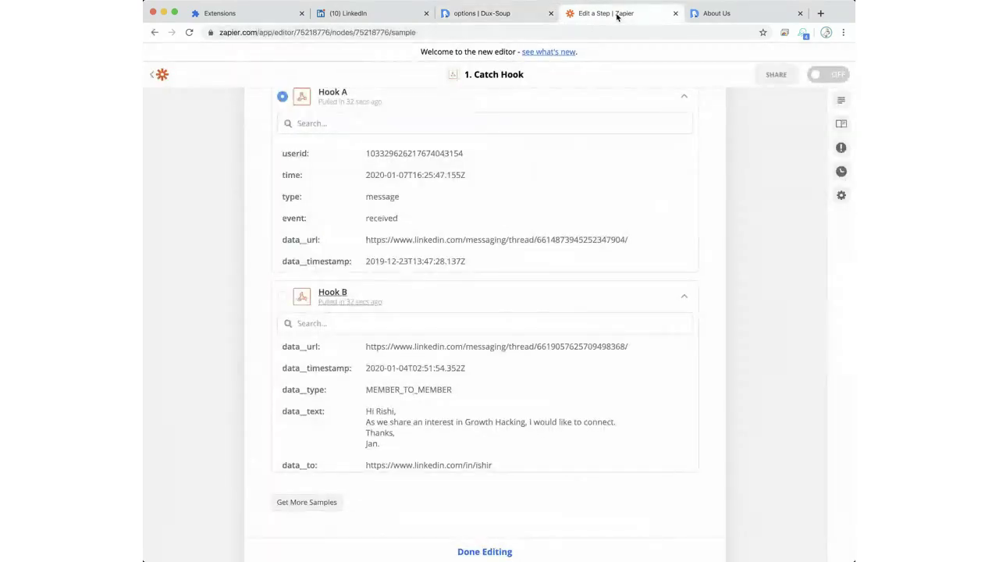
click(735, 15)
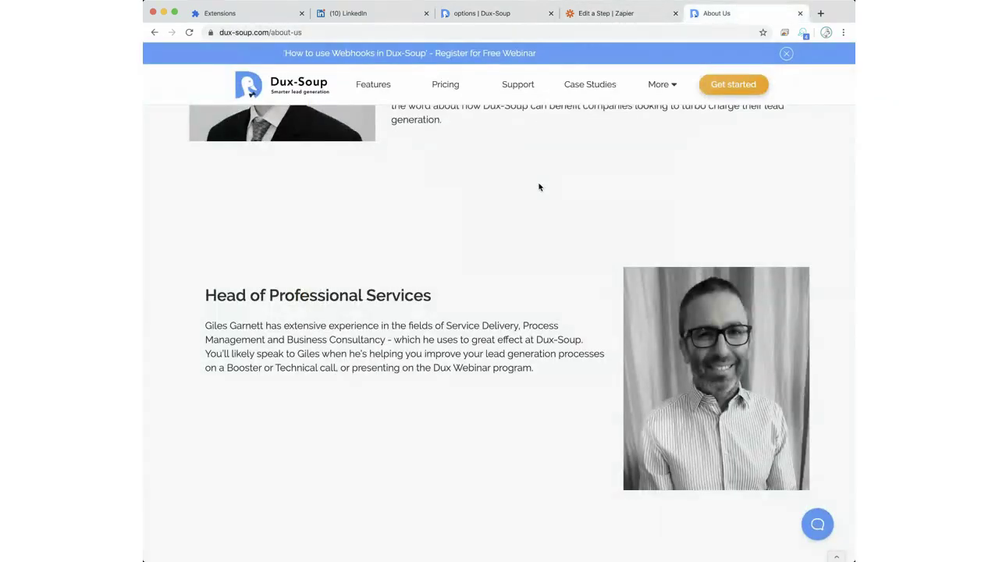
scroll(539, 188, up, 20)
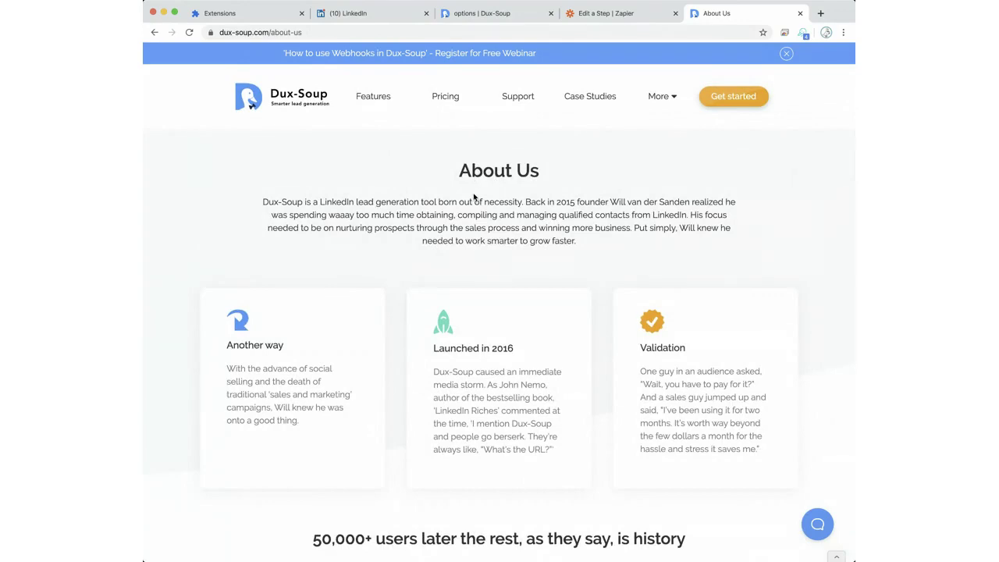
click(614, 13)
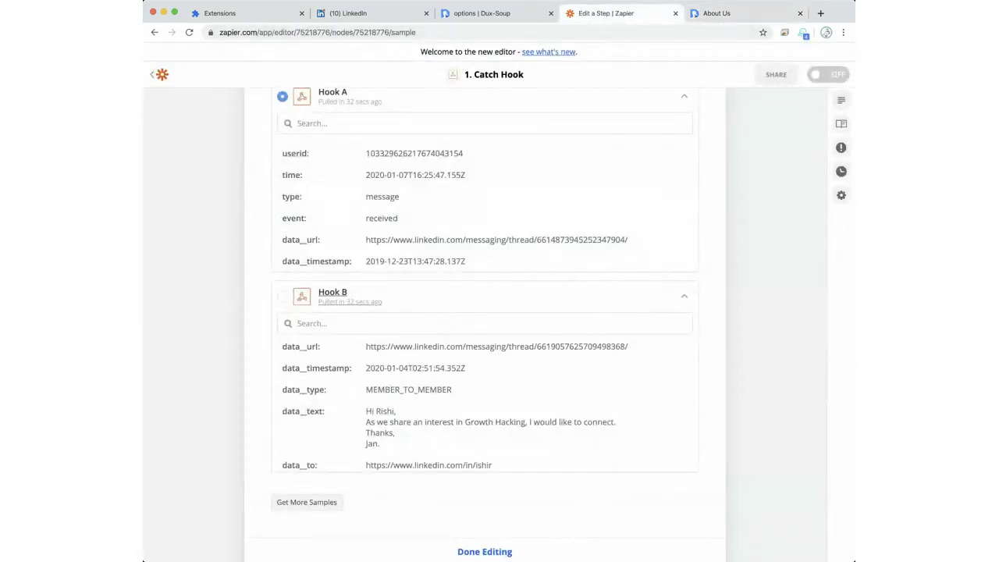